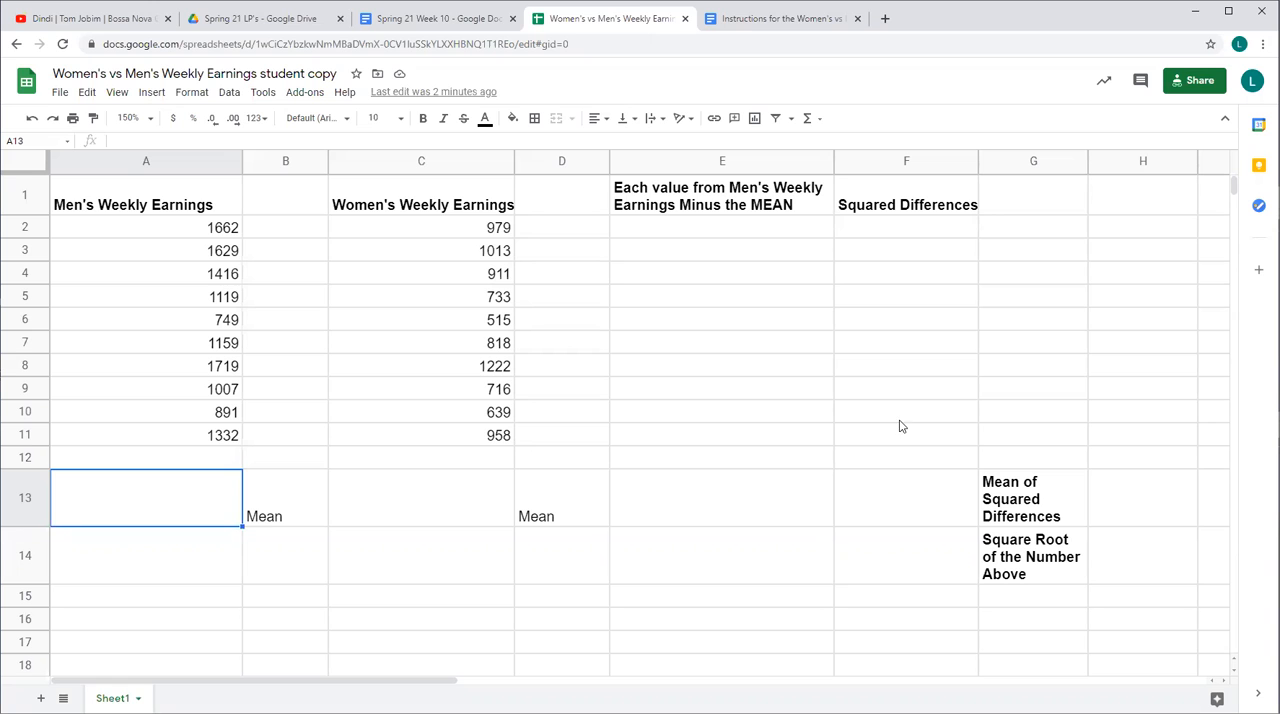
Check the instructions document, then calculate the mean of Men's Weekly Earnings in cell A13 with =AVERAGE(A2:A11)
left_click(766, 20)
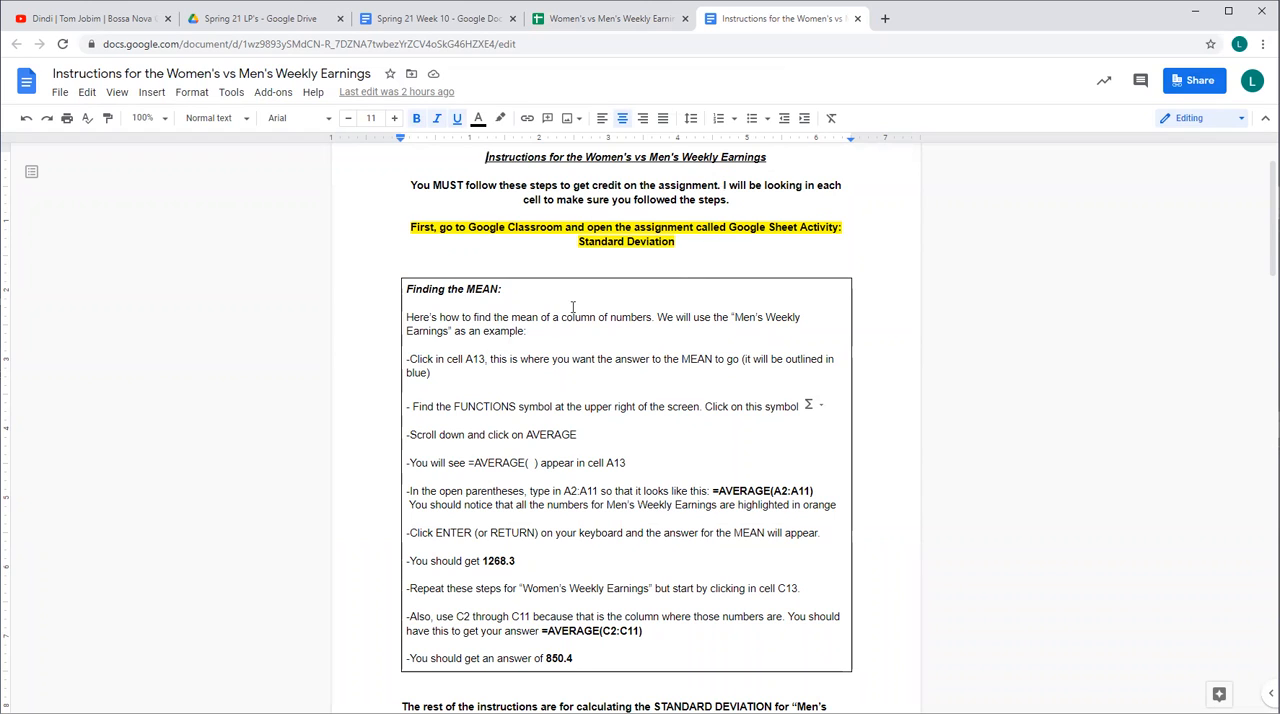
left_click(608, 20)
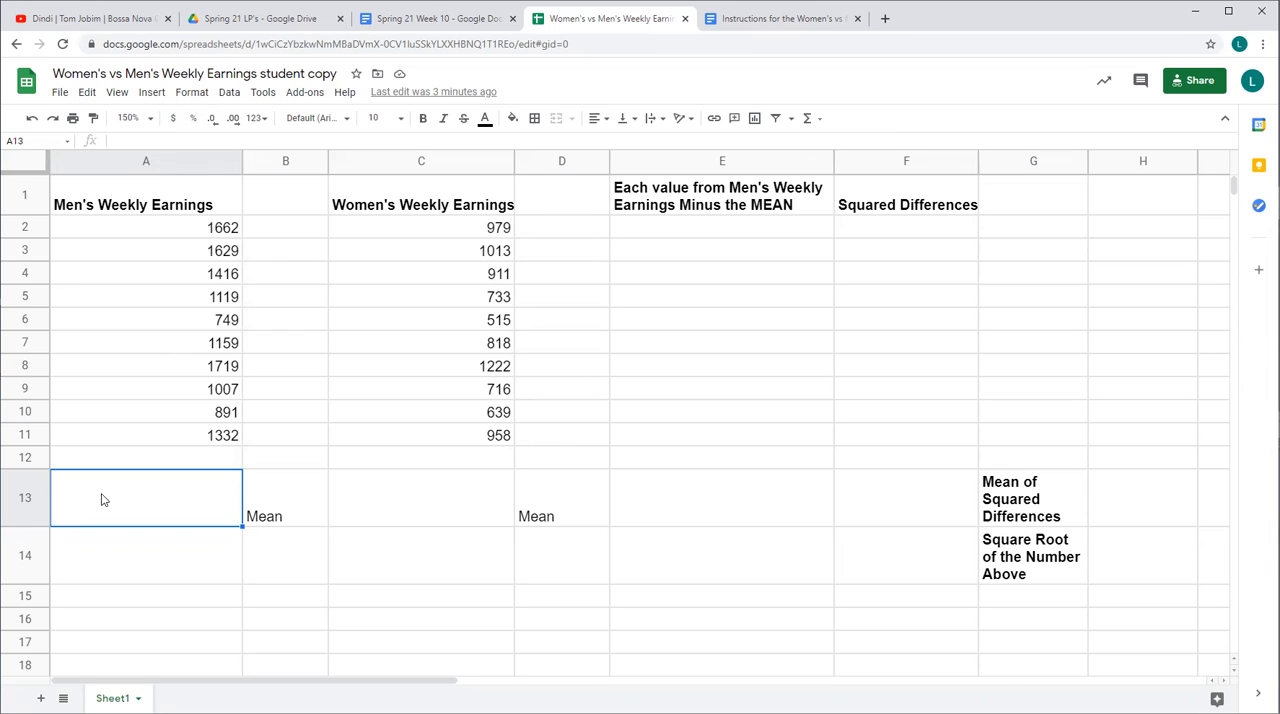
left_click(819, 119)
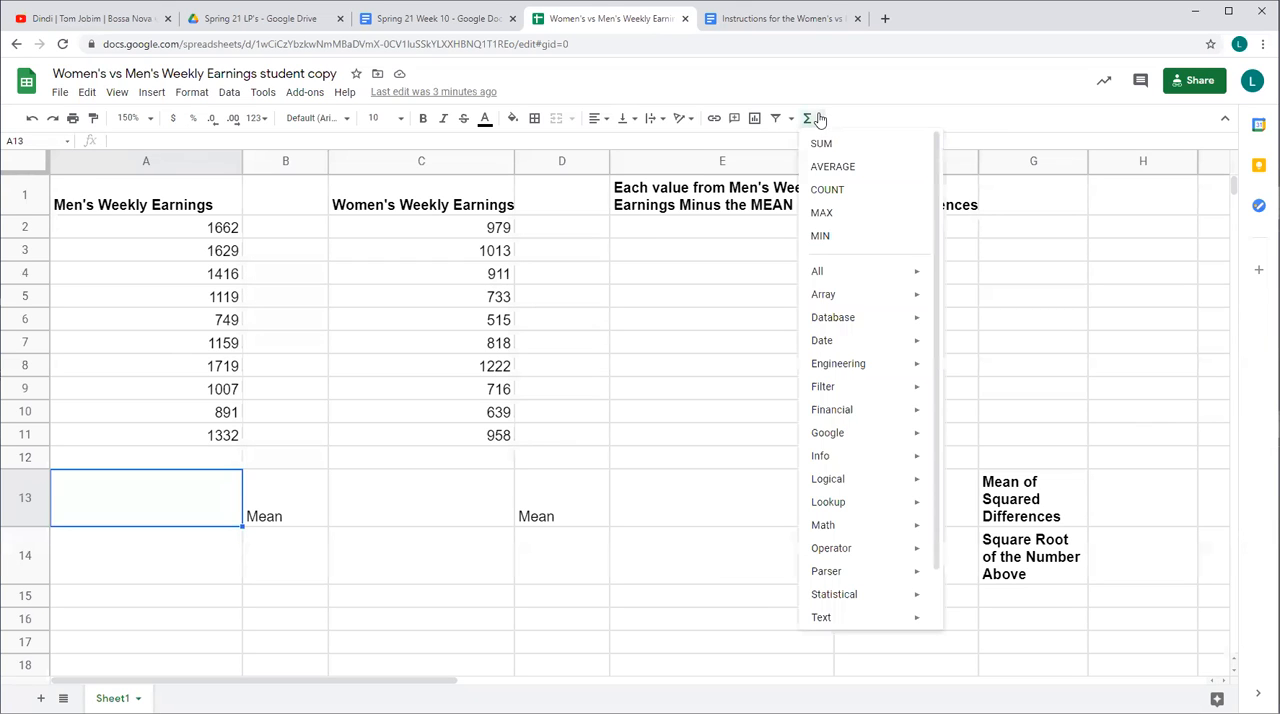
left_click(829, 170)
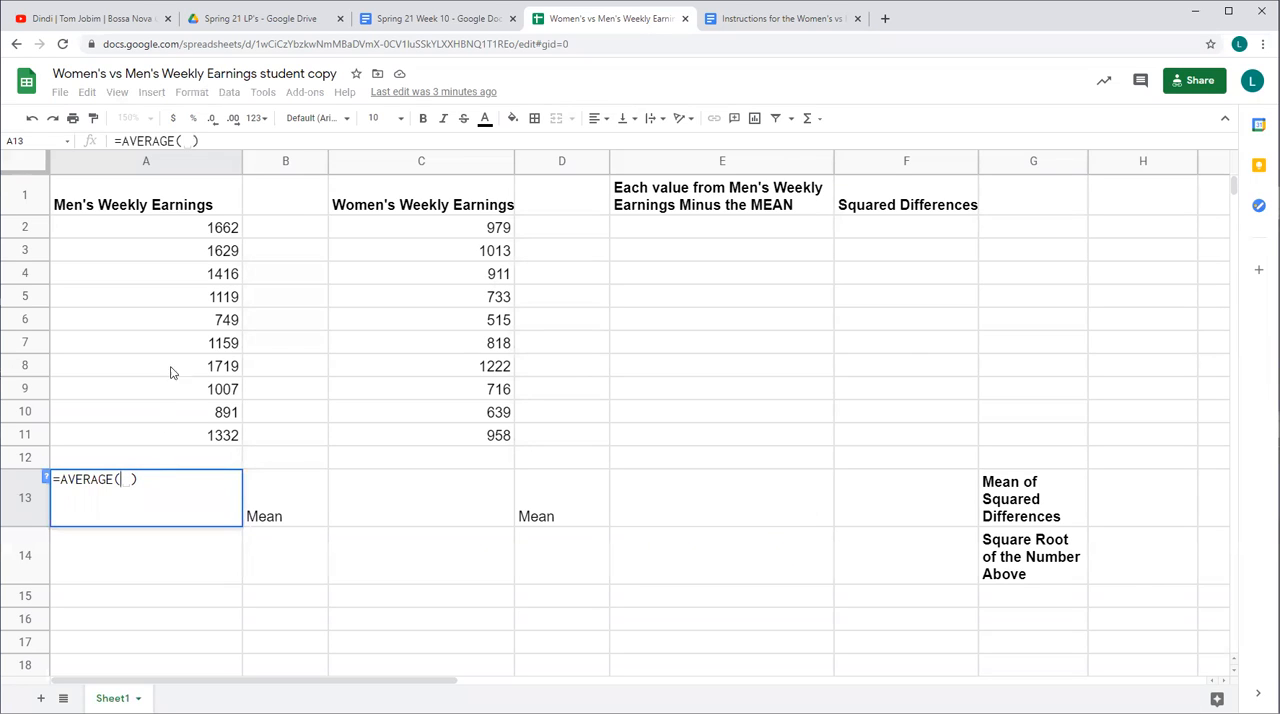
left_click(199, 234)
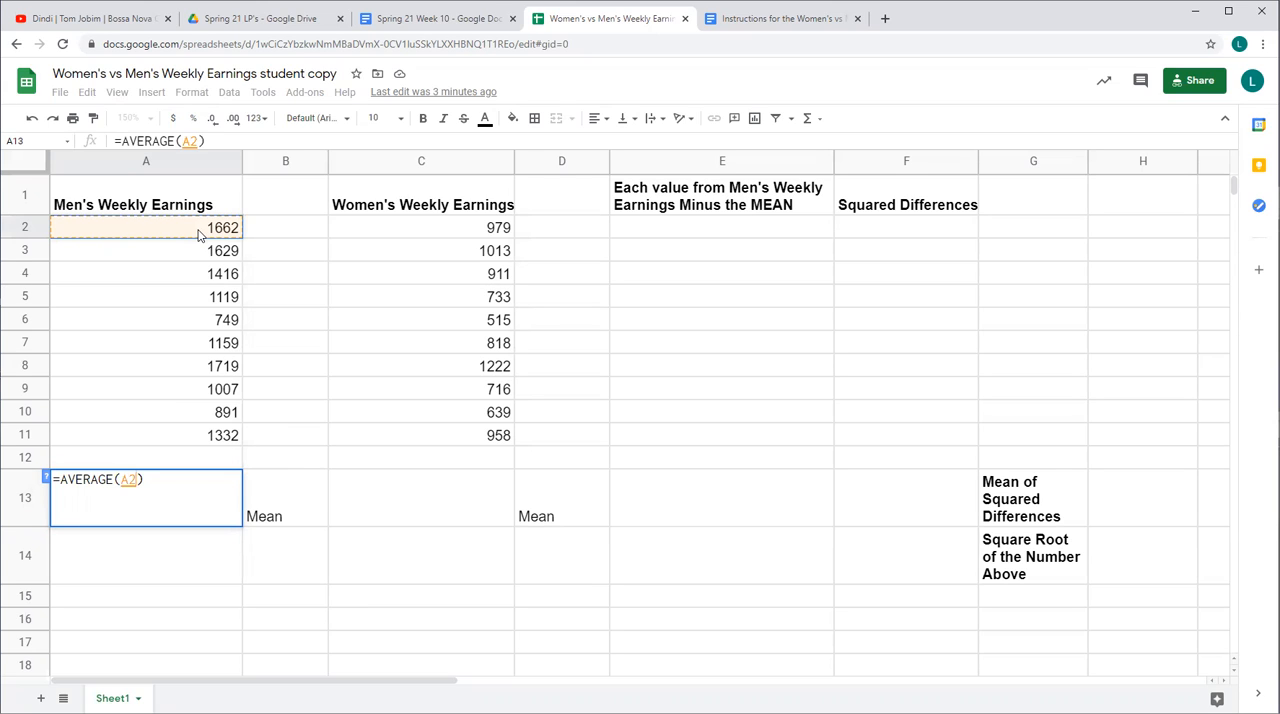
left_click_drag(199, 234, 197, 441)
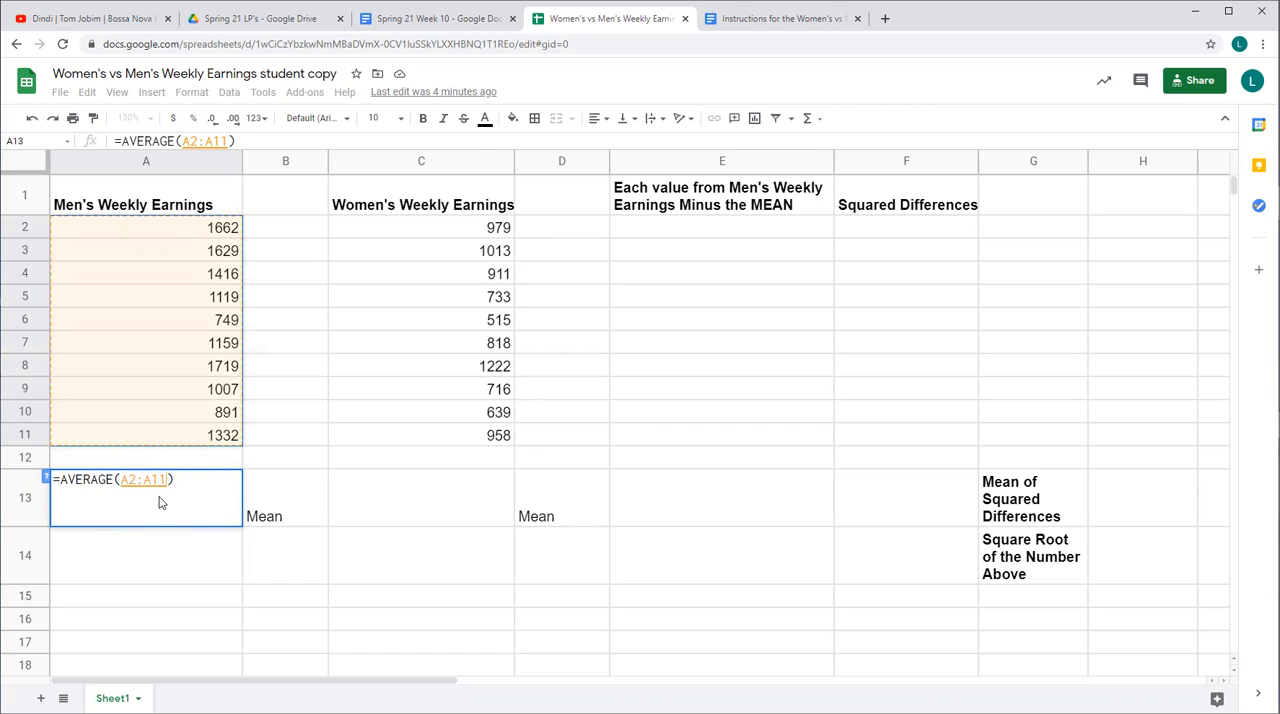
key("Return")
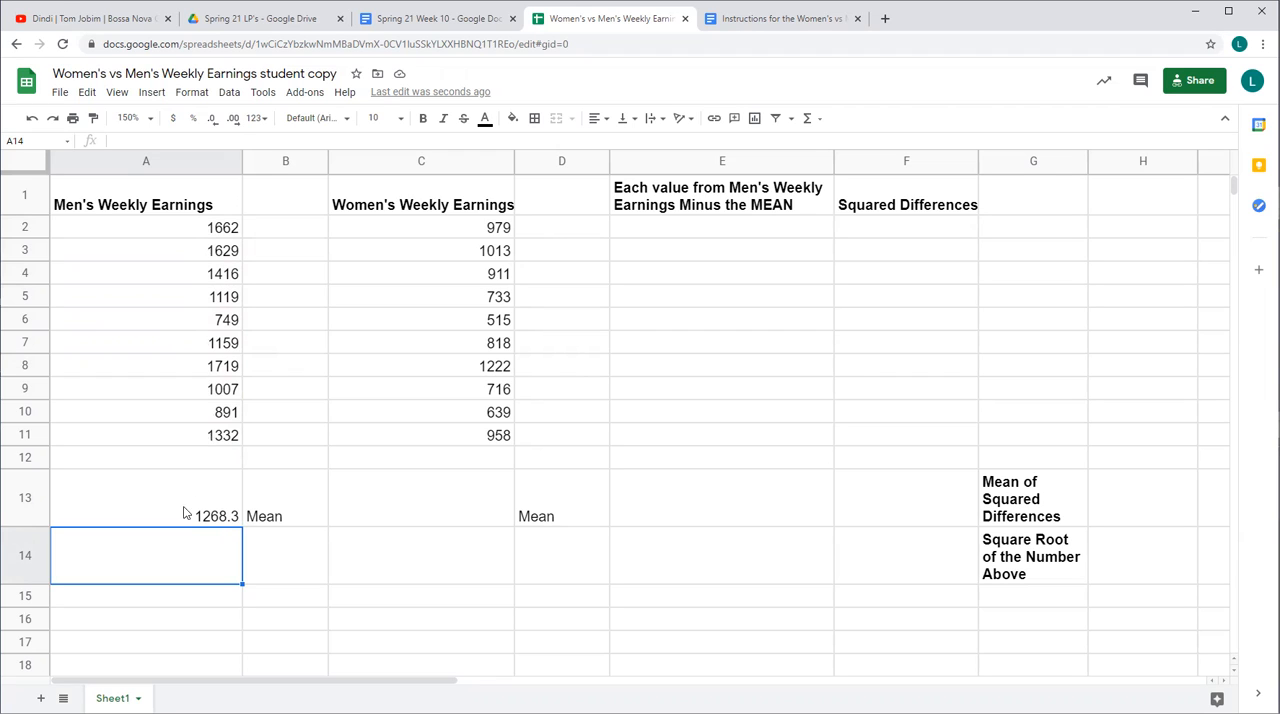
left_click(224, 508)
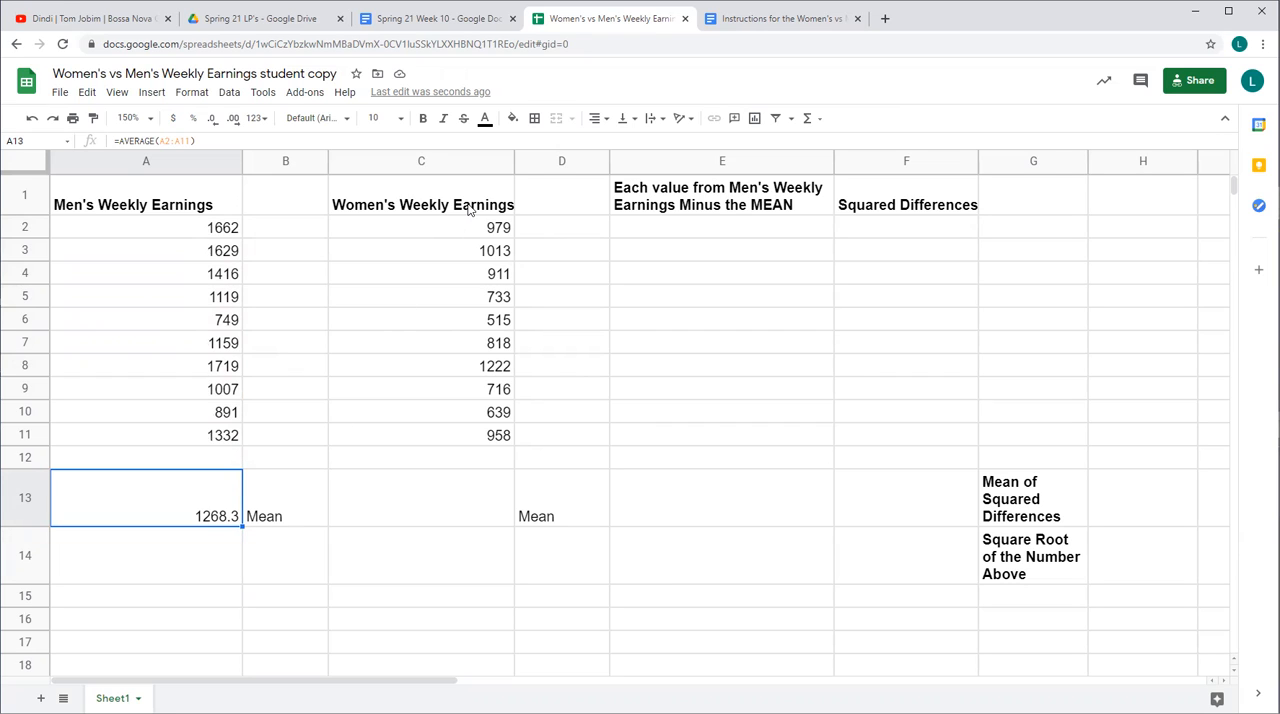
Calculate the mean of Women's Weekly Earnings in cell C13 with =AVERAGE(C2:C11)
left_click(458, 494)
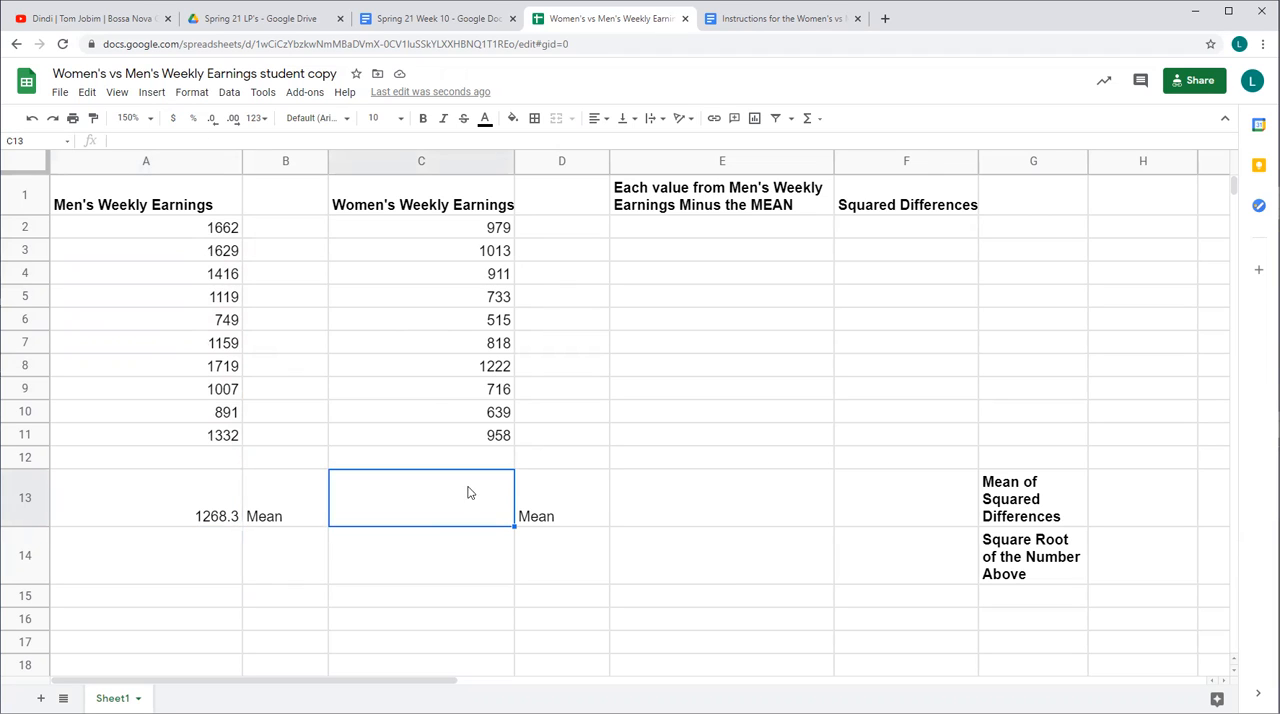
left_click(808, 120)
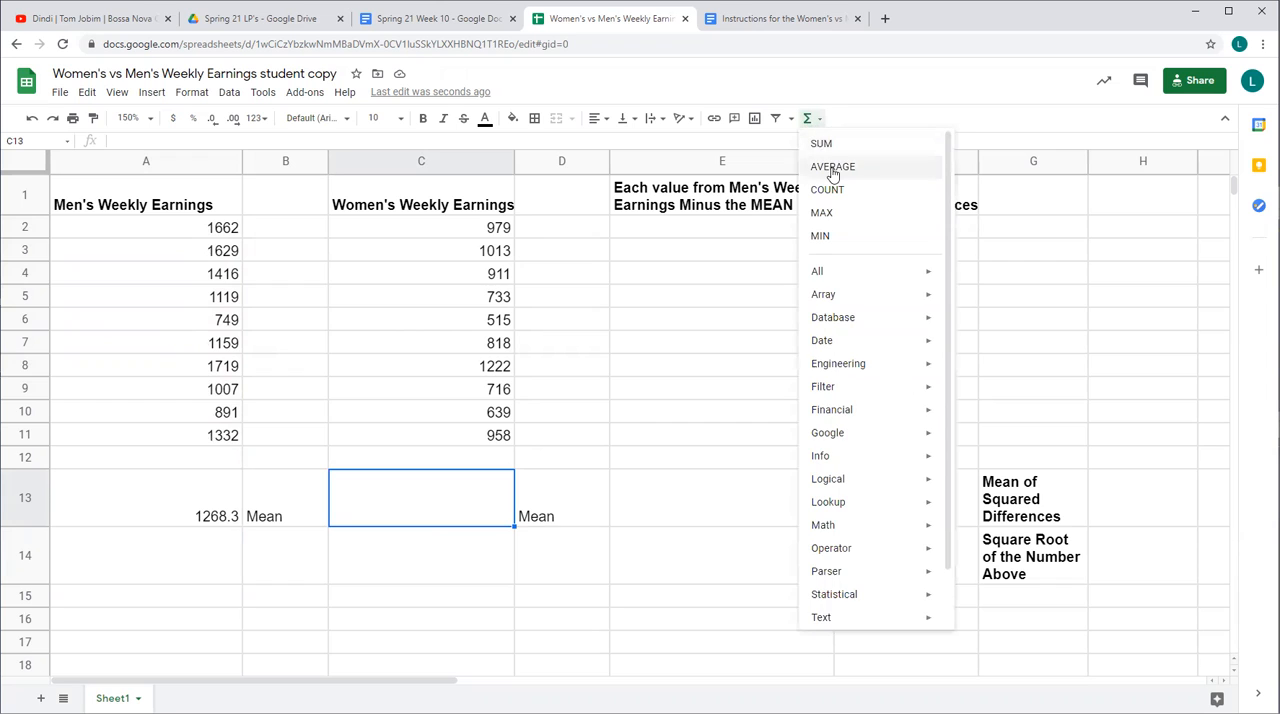
left_click(832, 168)
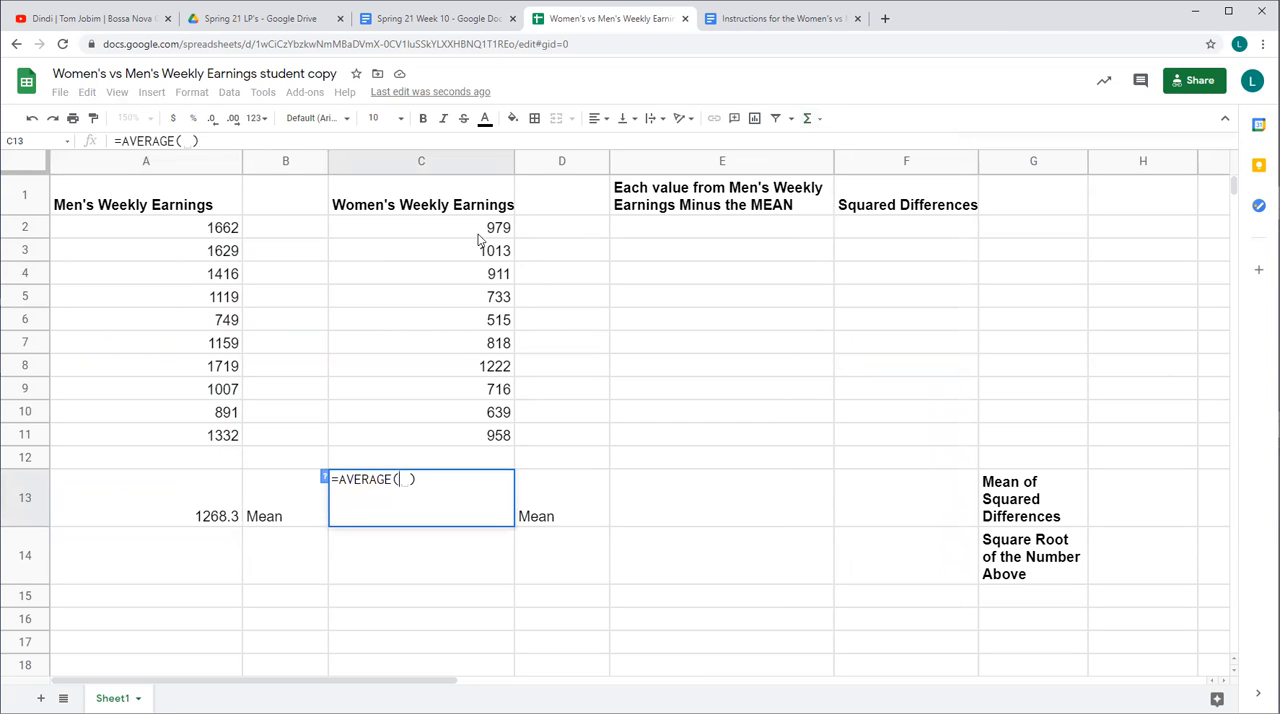
left_click_drag(471, 232, 471, 437)
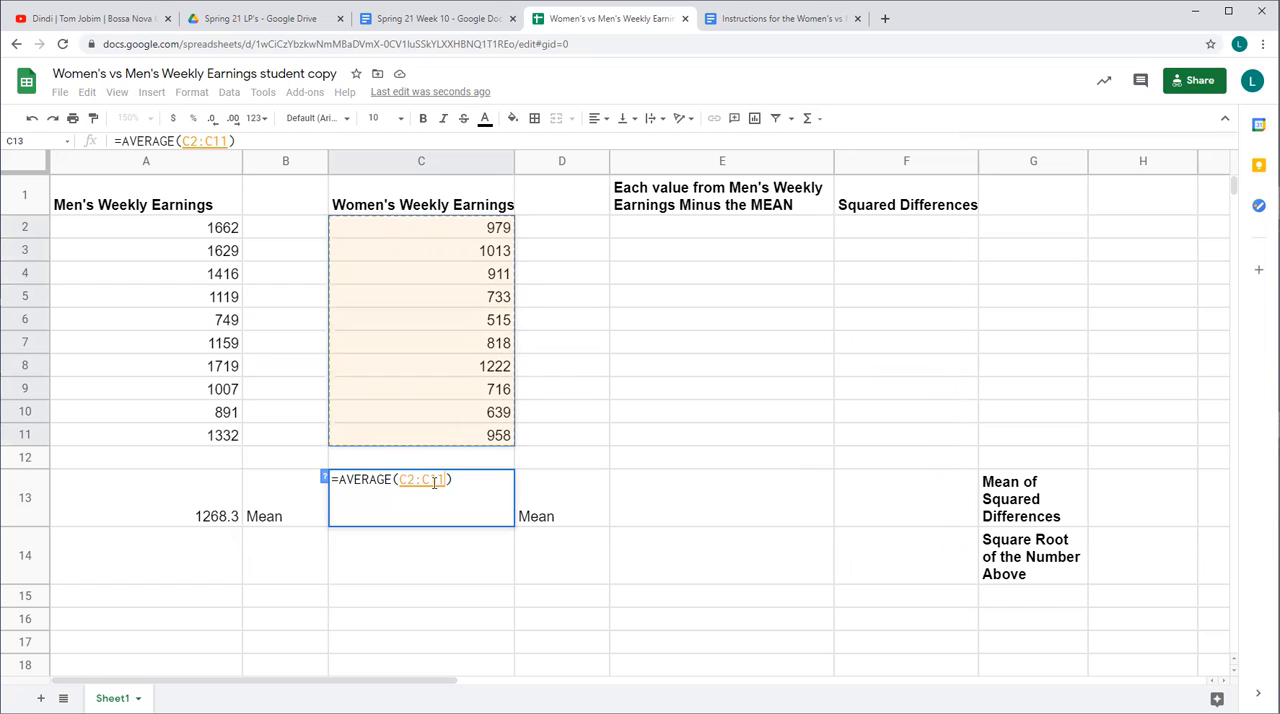
key("Return")
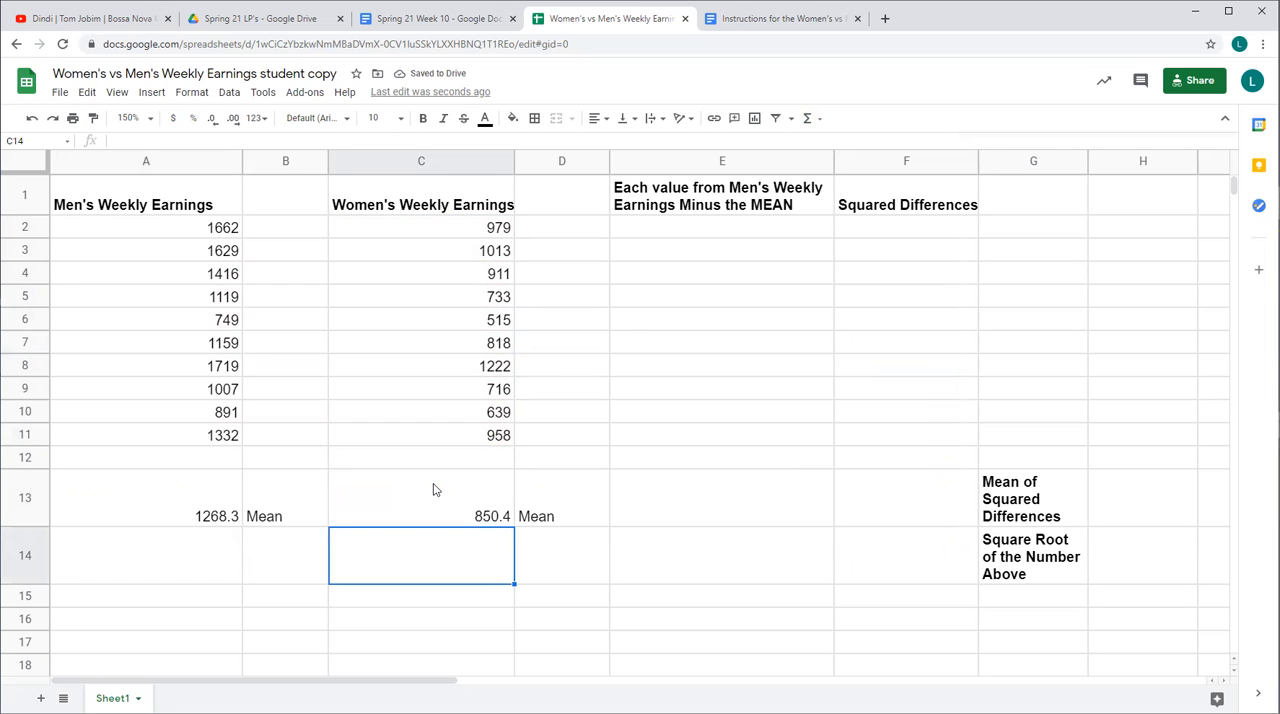
Subtract the men's mean from the first men's earnings value in cell E2 with the function =MINUS(A2,A13)
left_click(648, 514)
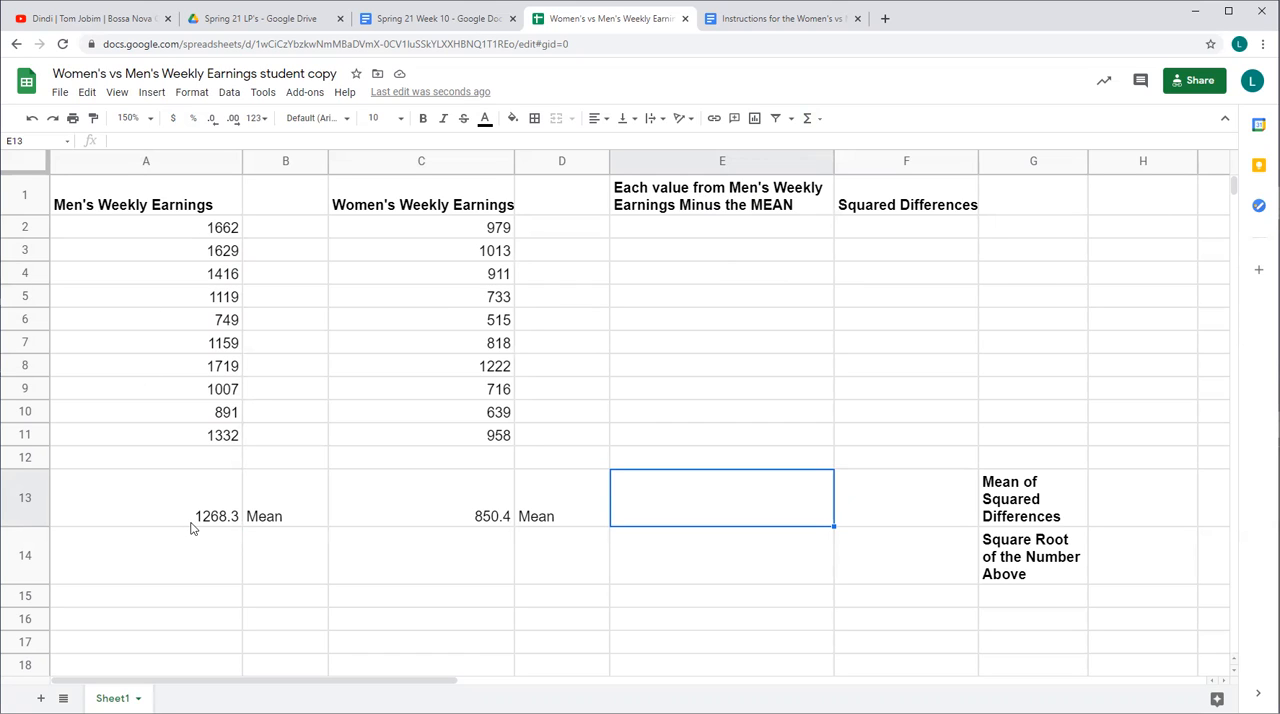
left_click(729, 237)
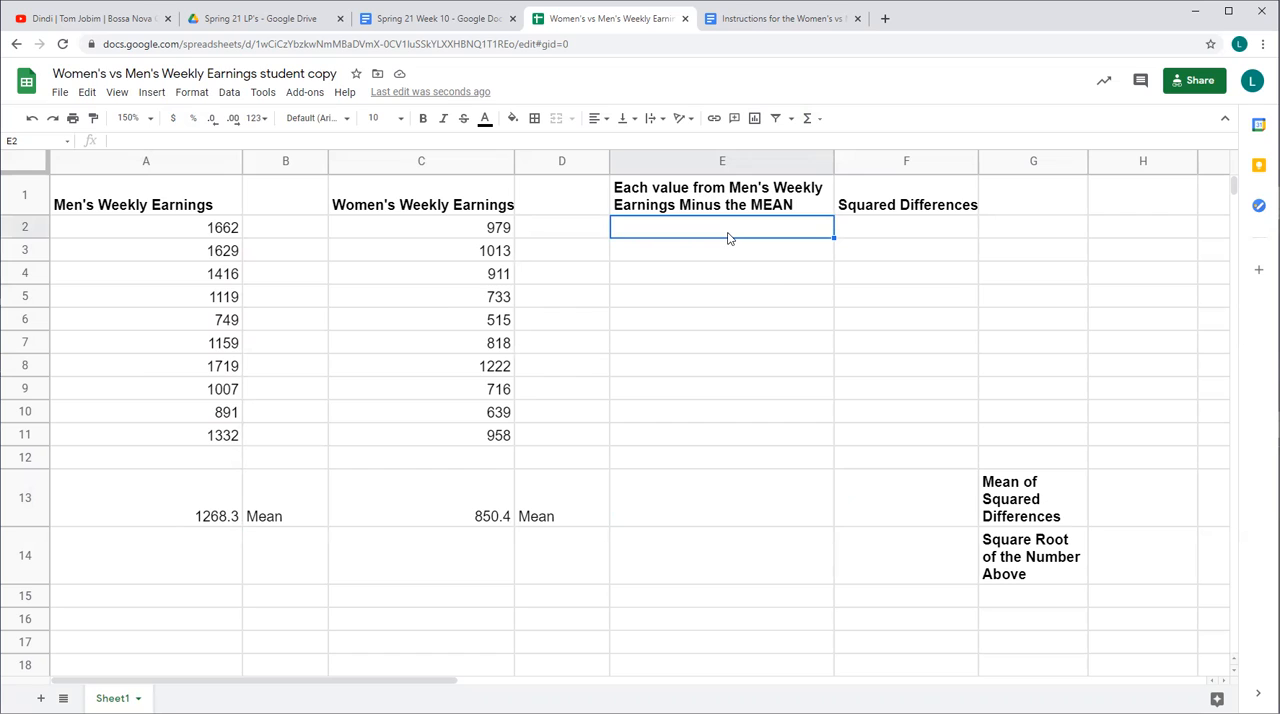
left_click(808, 119)
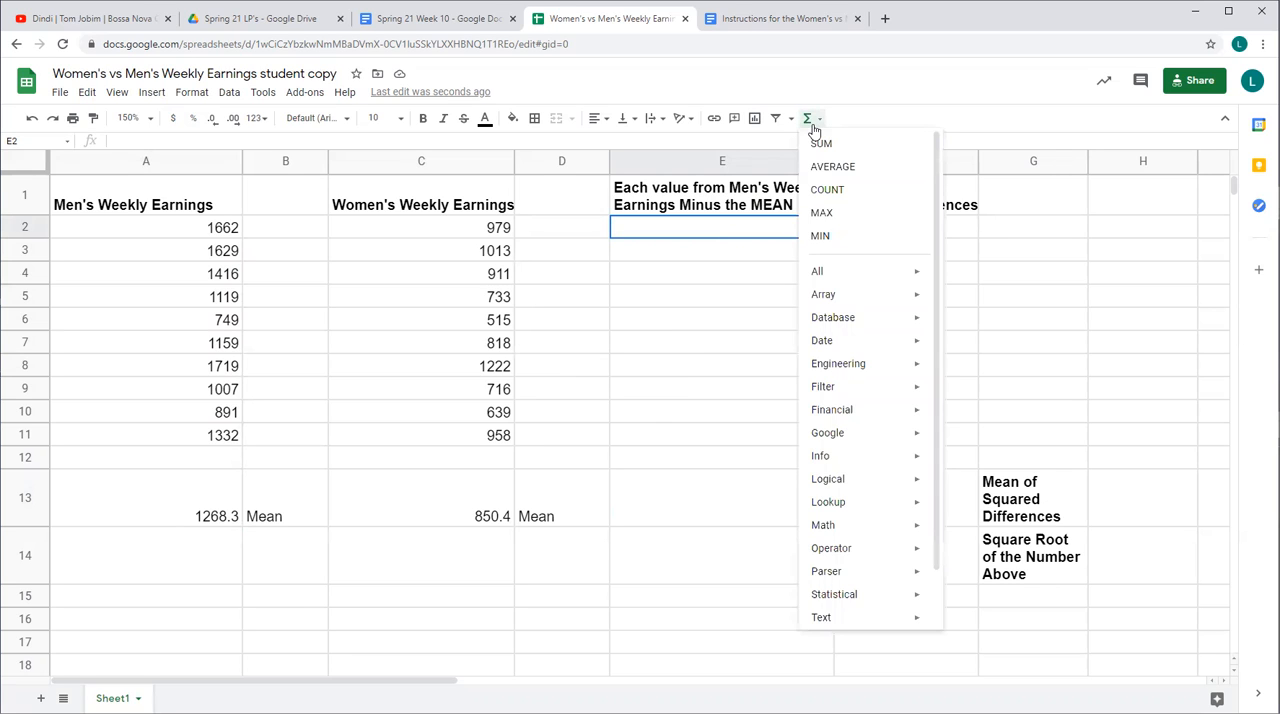
mouse_move(835, 550)
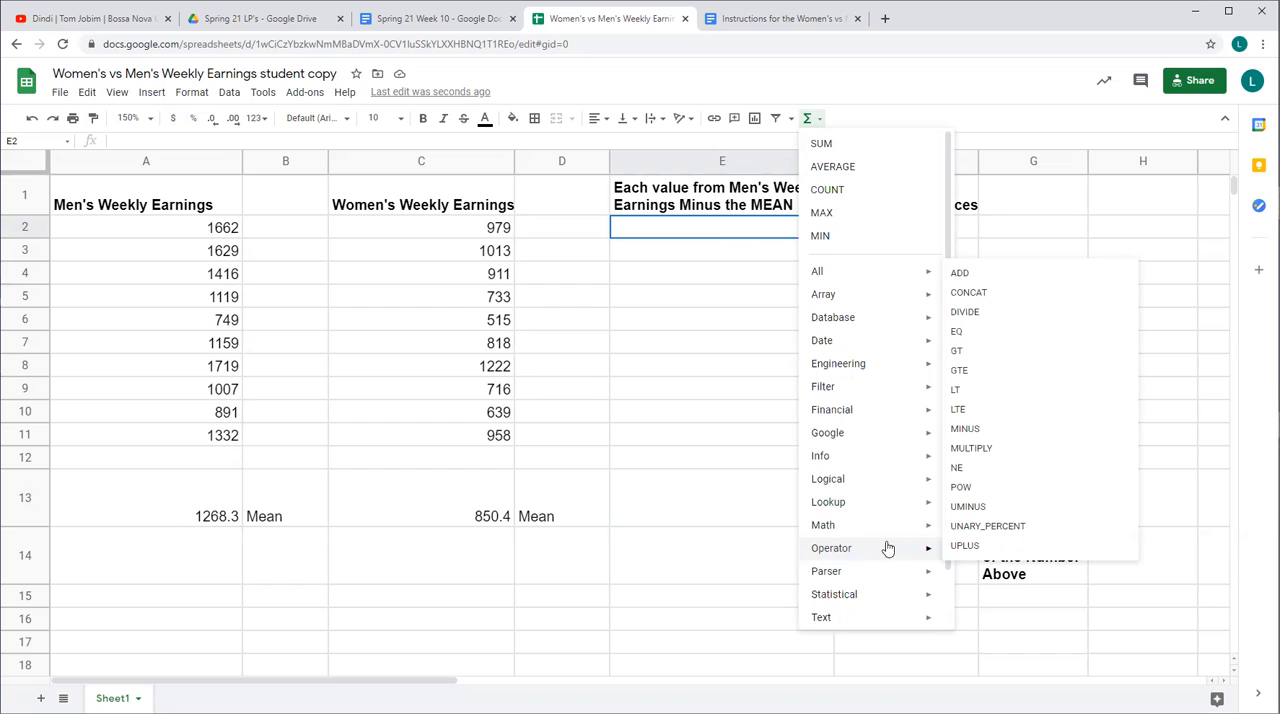
left_click(979, 435)
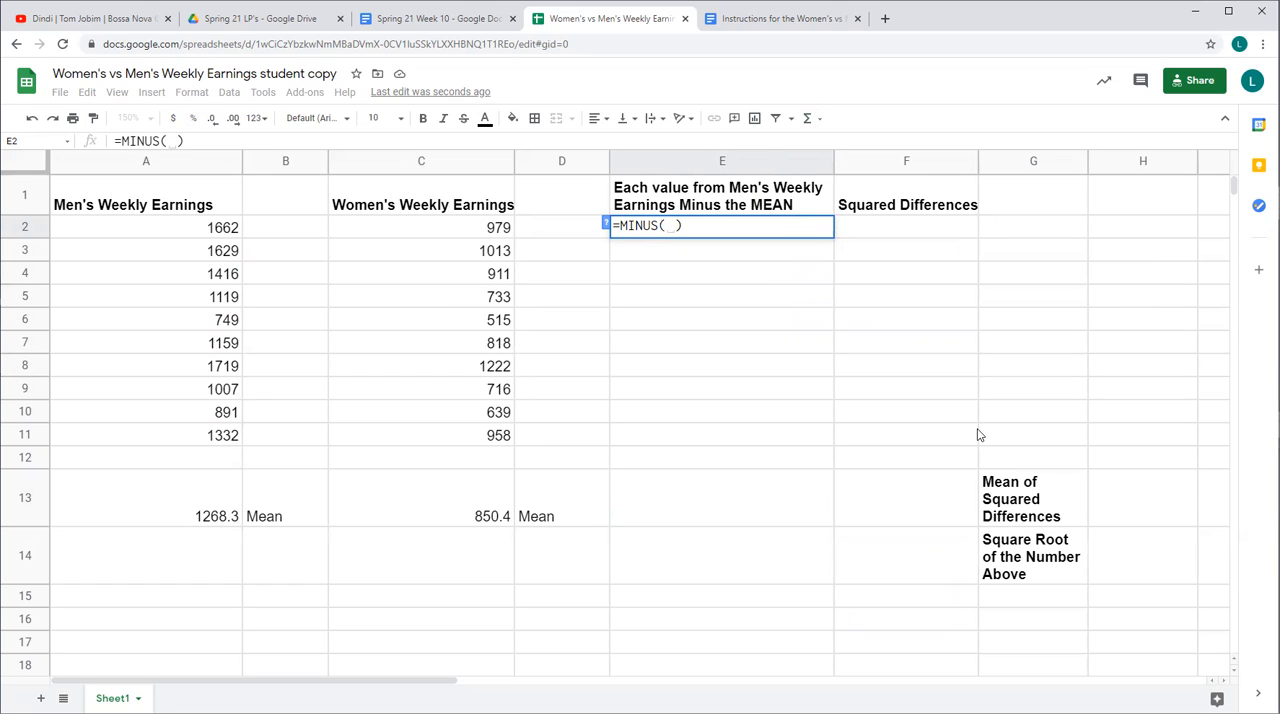
left_click(203, 230)
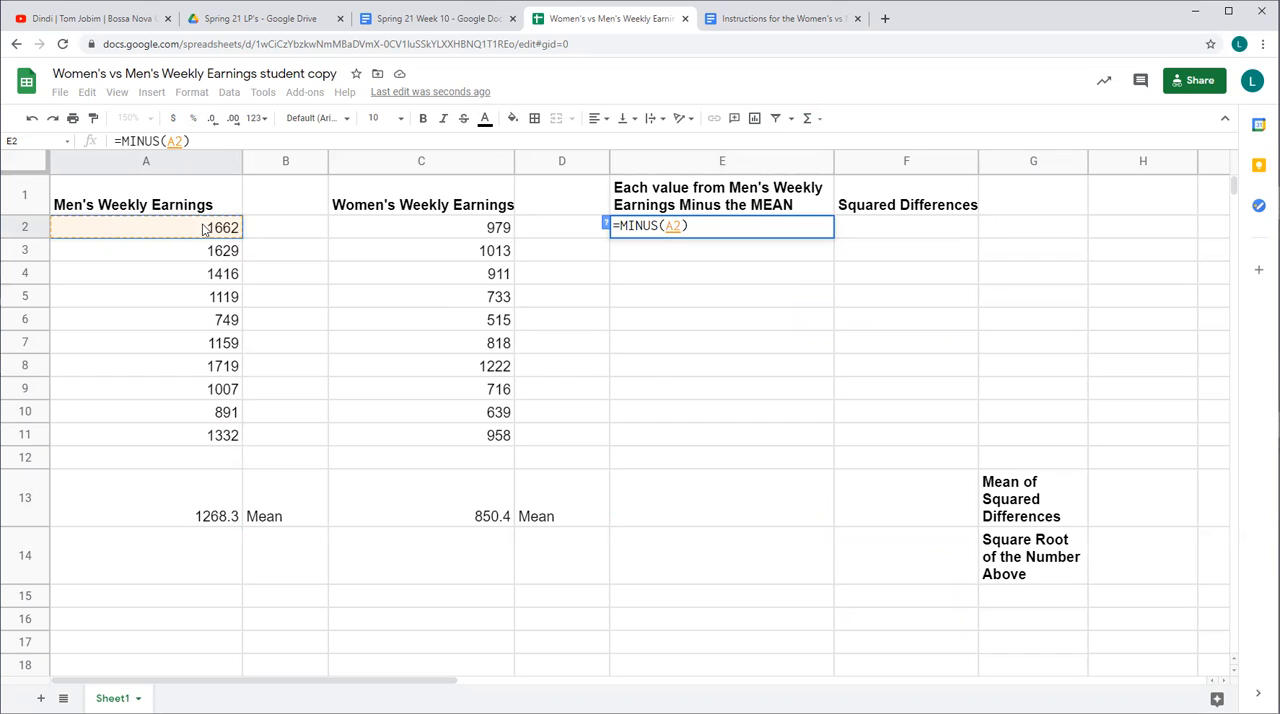
type(",")
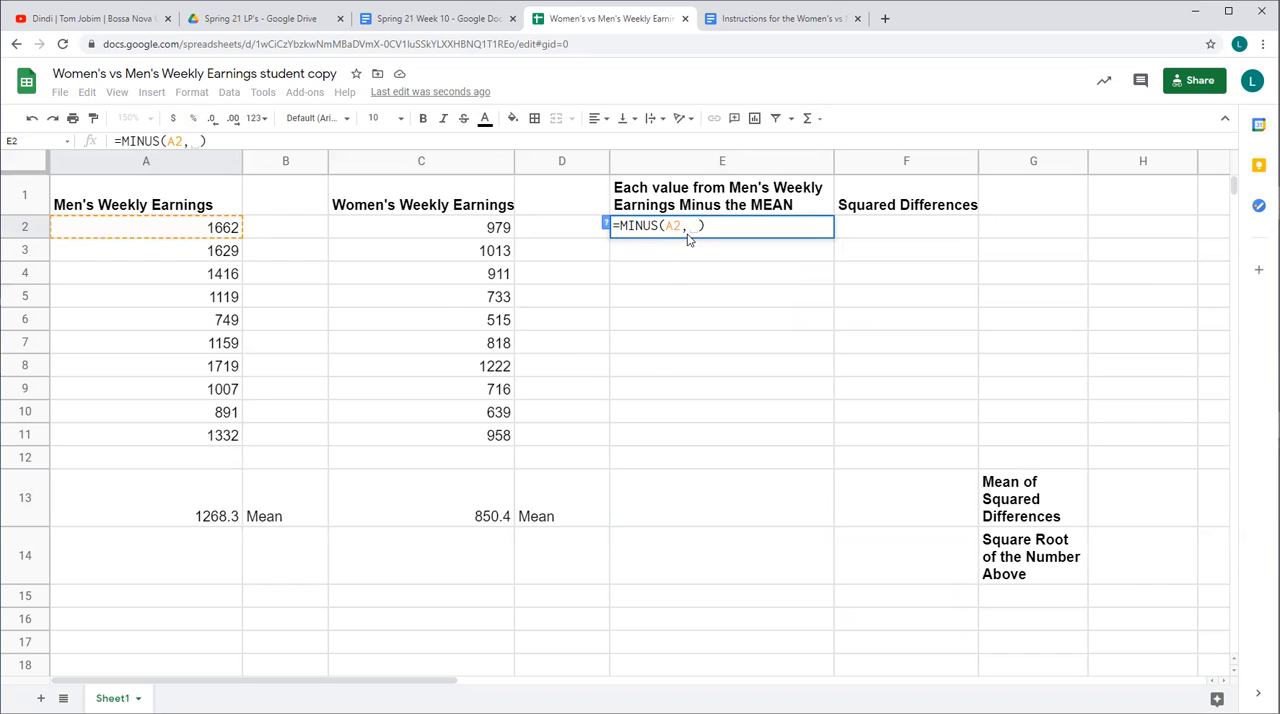
left_click(184, 505)
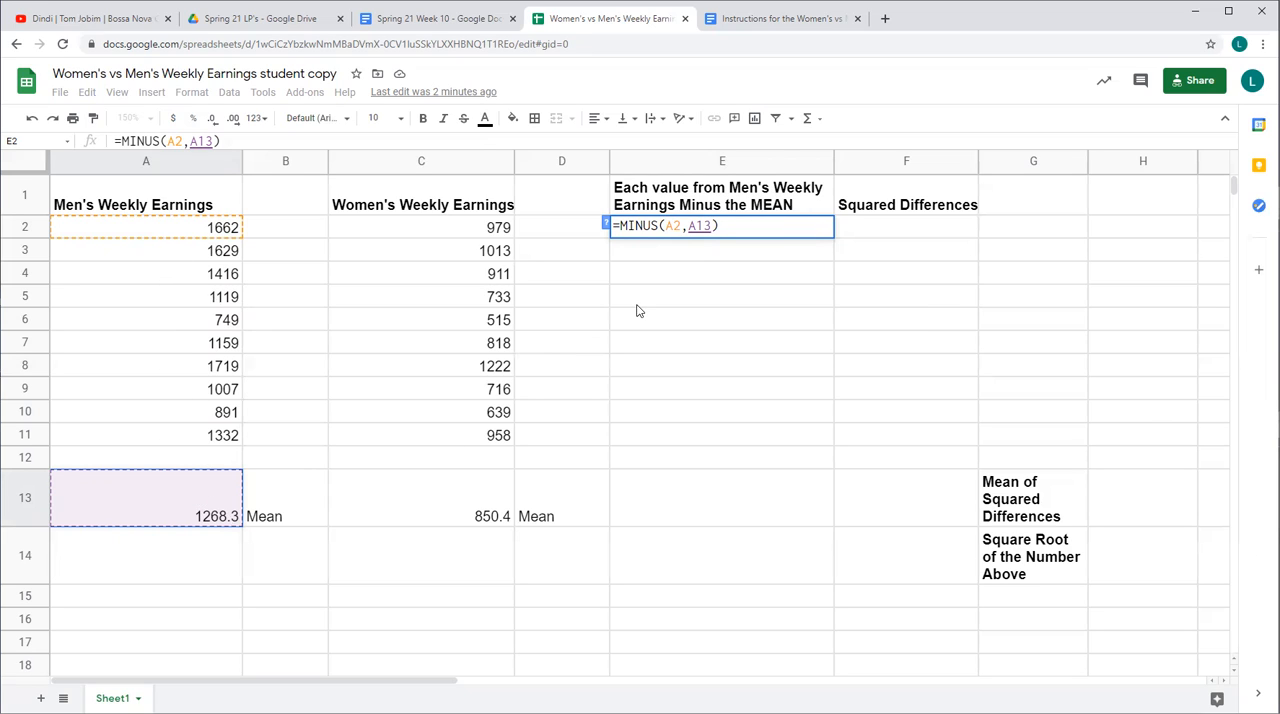
key("Return")
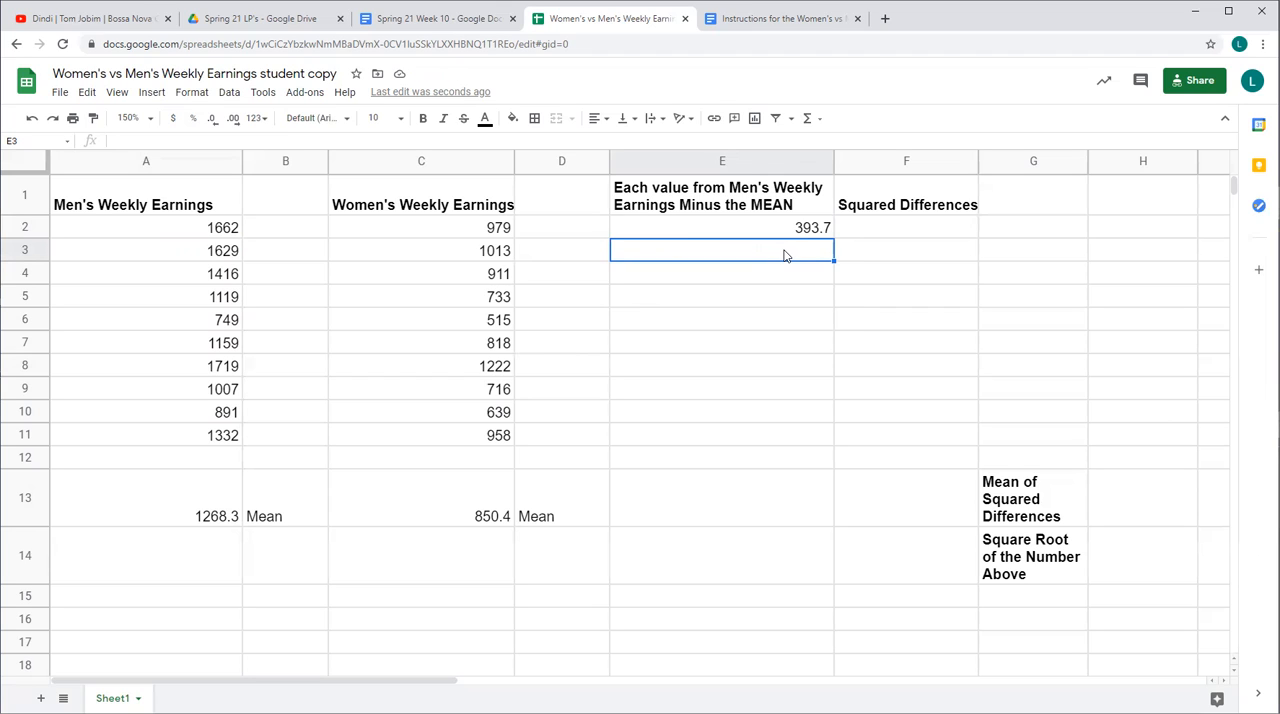
Subtract the men's mean from the second men's earnings value in cell E3 with the function =MINUS(A3,A13)
left_click(808, 118)
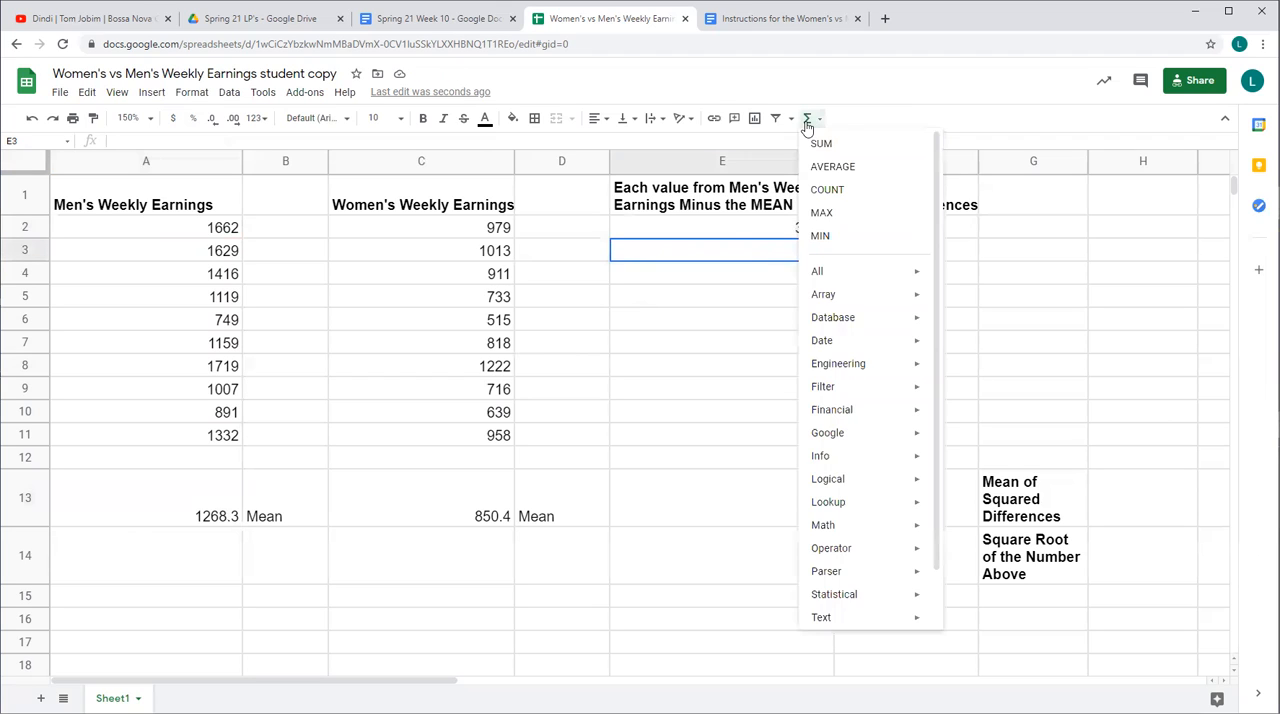
mouse_move(838, 552)
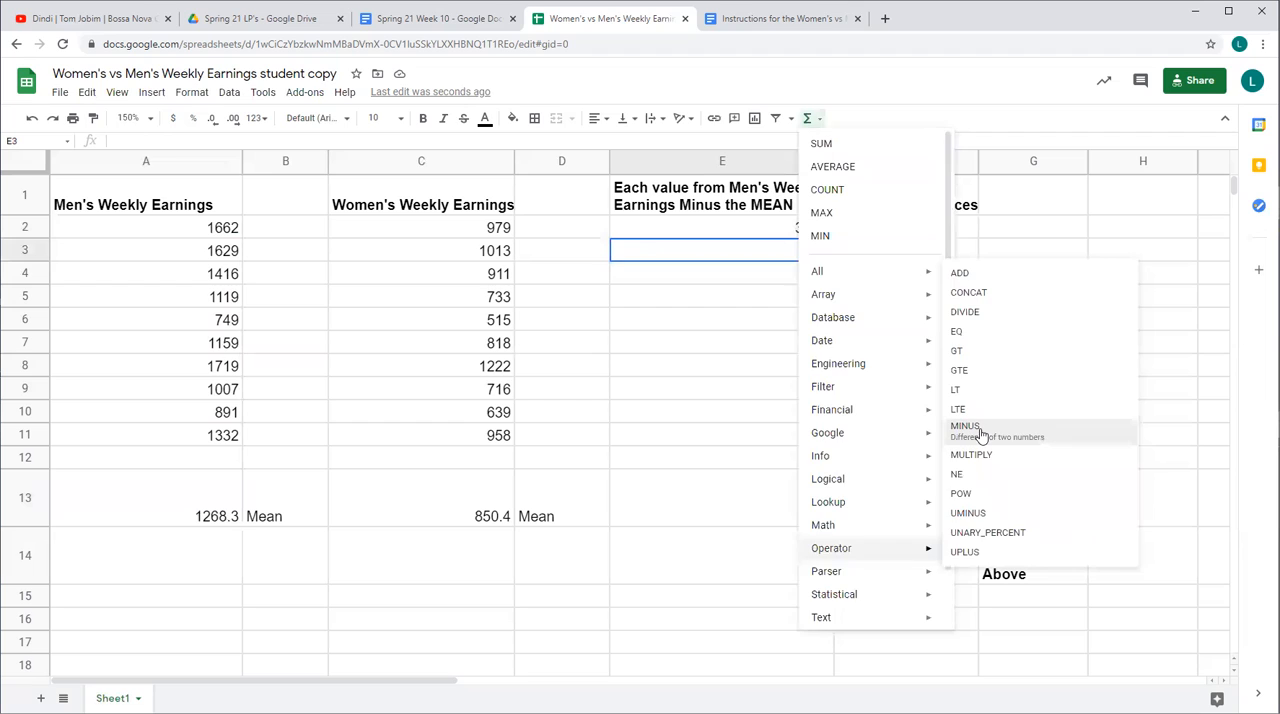
left_click(975, 428)
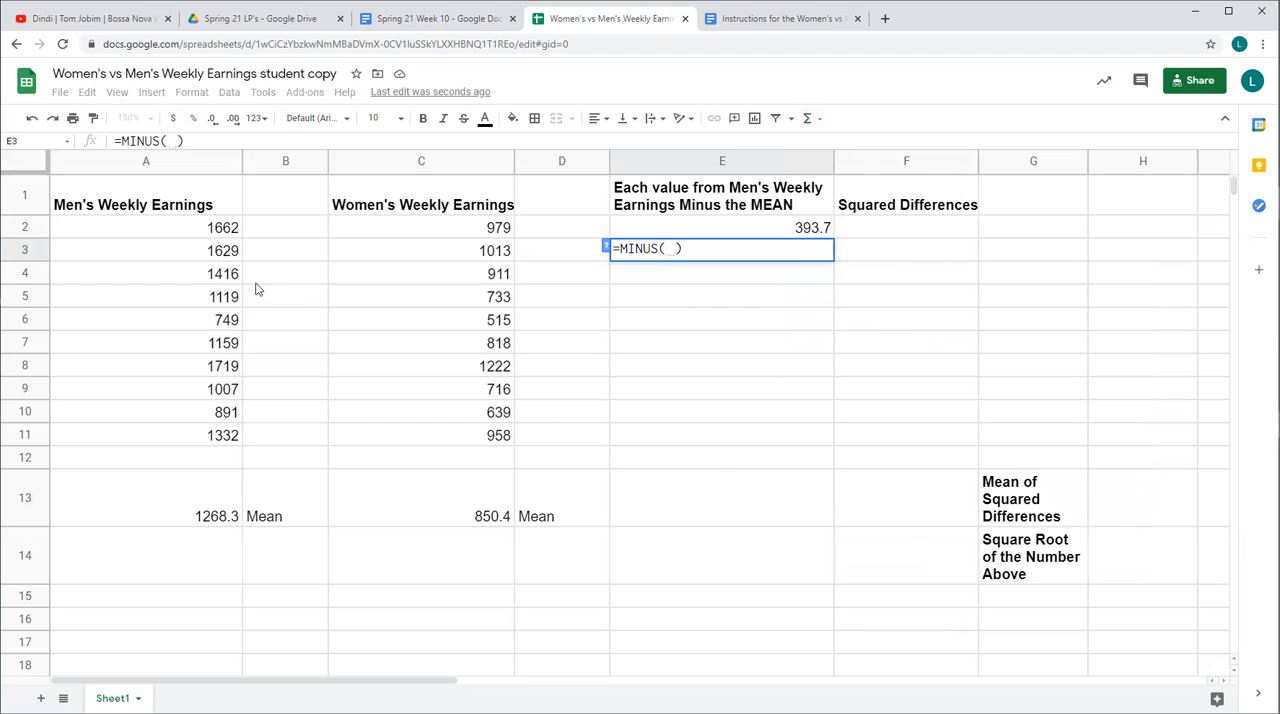
left_click(203, 261)
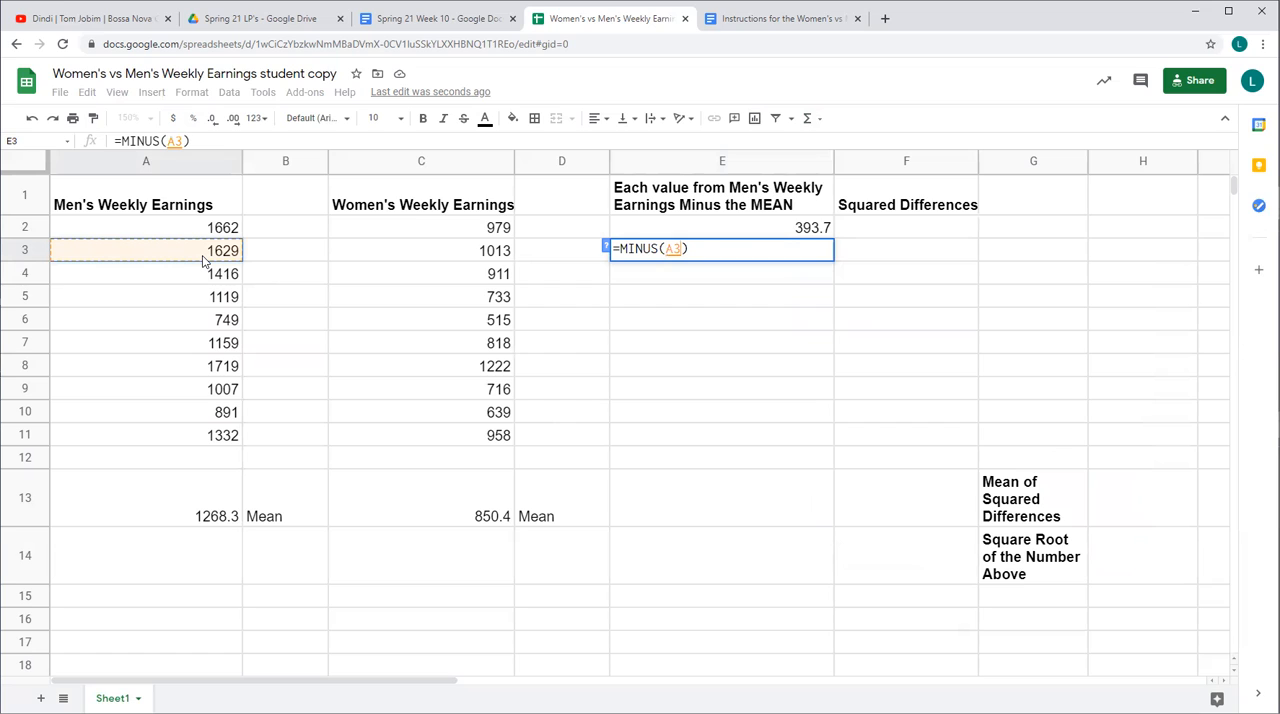
type(",")
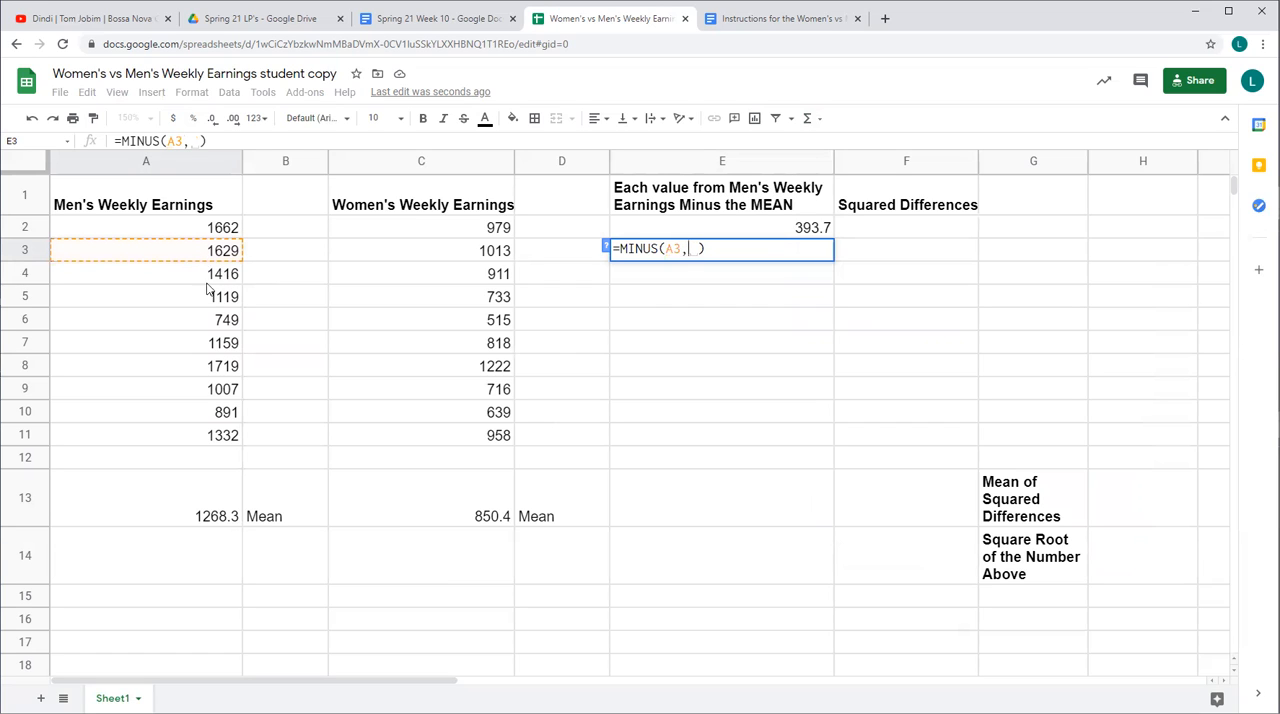
left_click(203, 492)
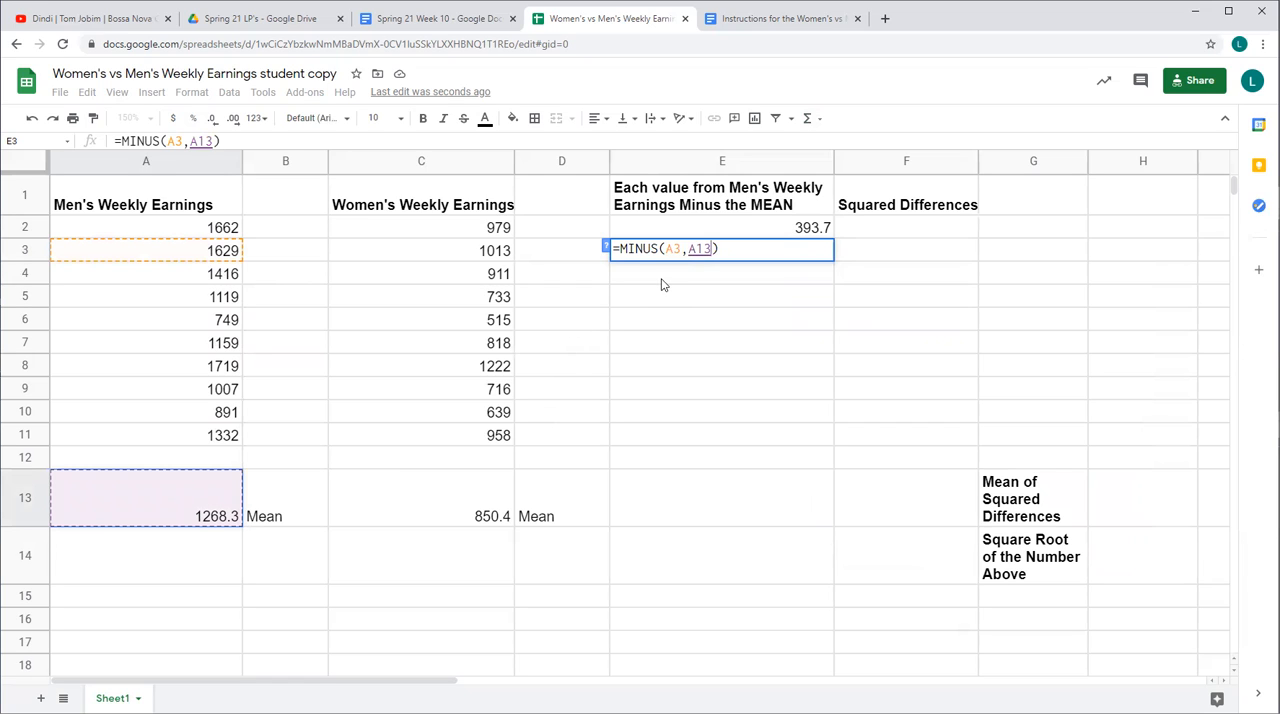
key("Return")
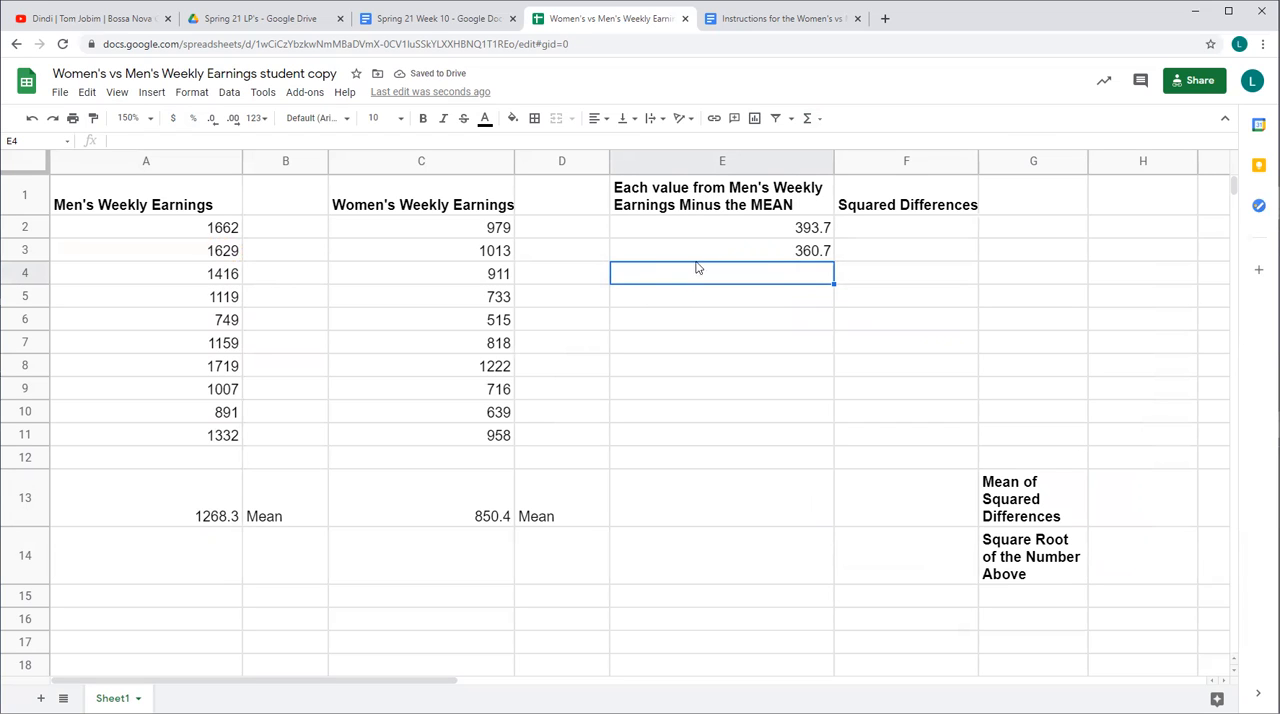
Subtract the men's mean from the third men's earnings value in cell E4 with the function =MINUS(A4,A13)
left_click(807, 120)
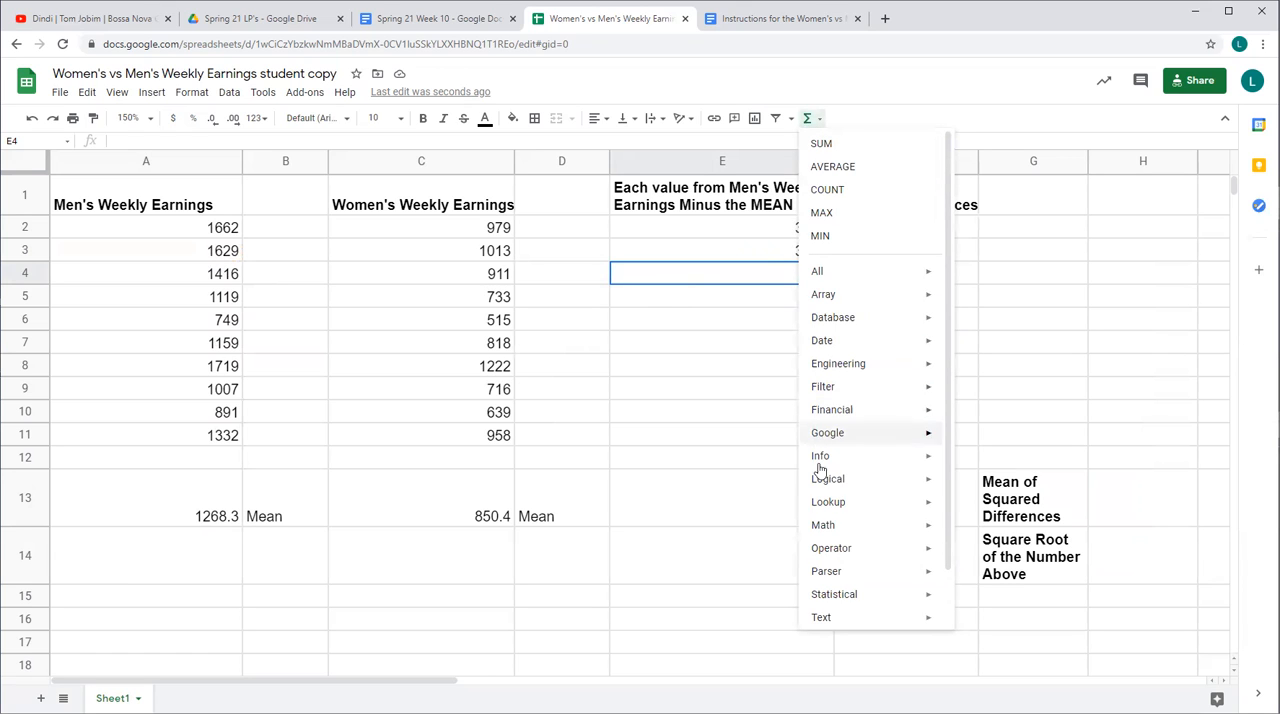
mouse_move(827, 555)
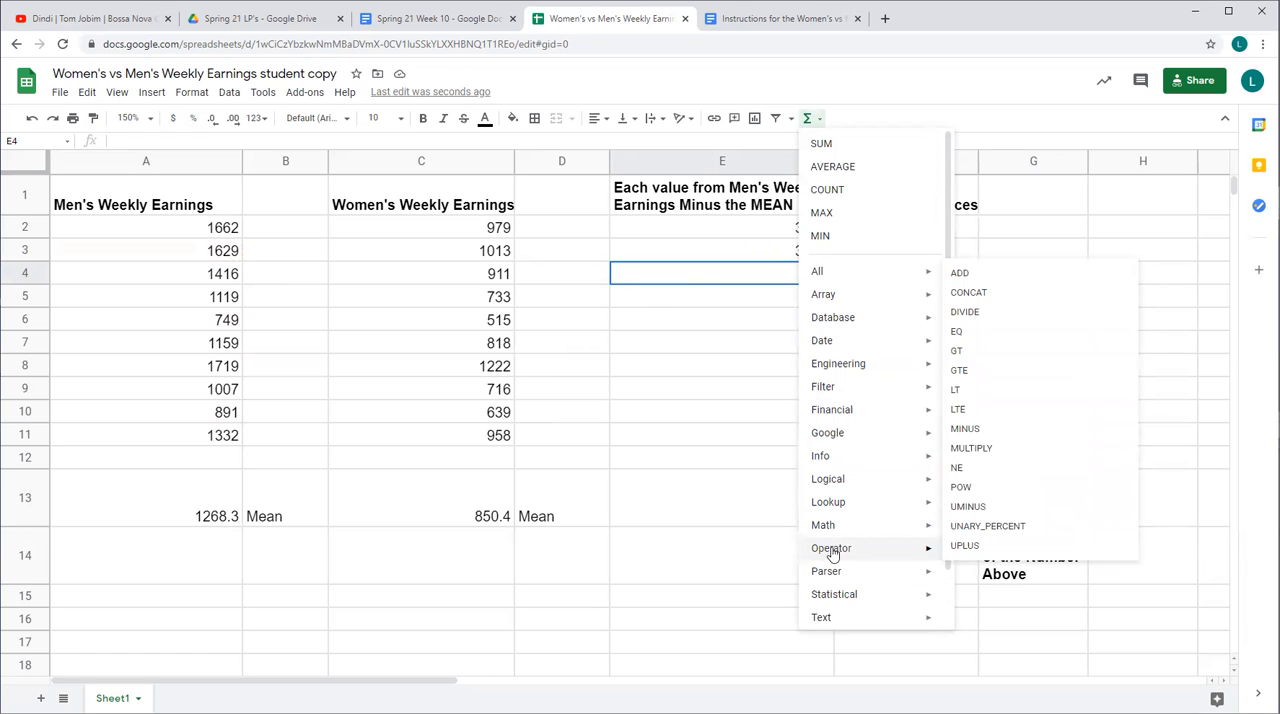
left_click(983, 430)
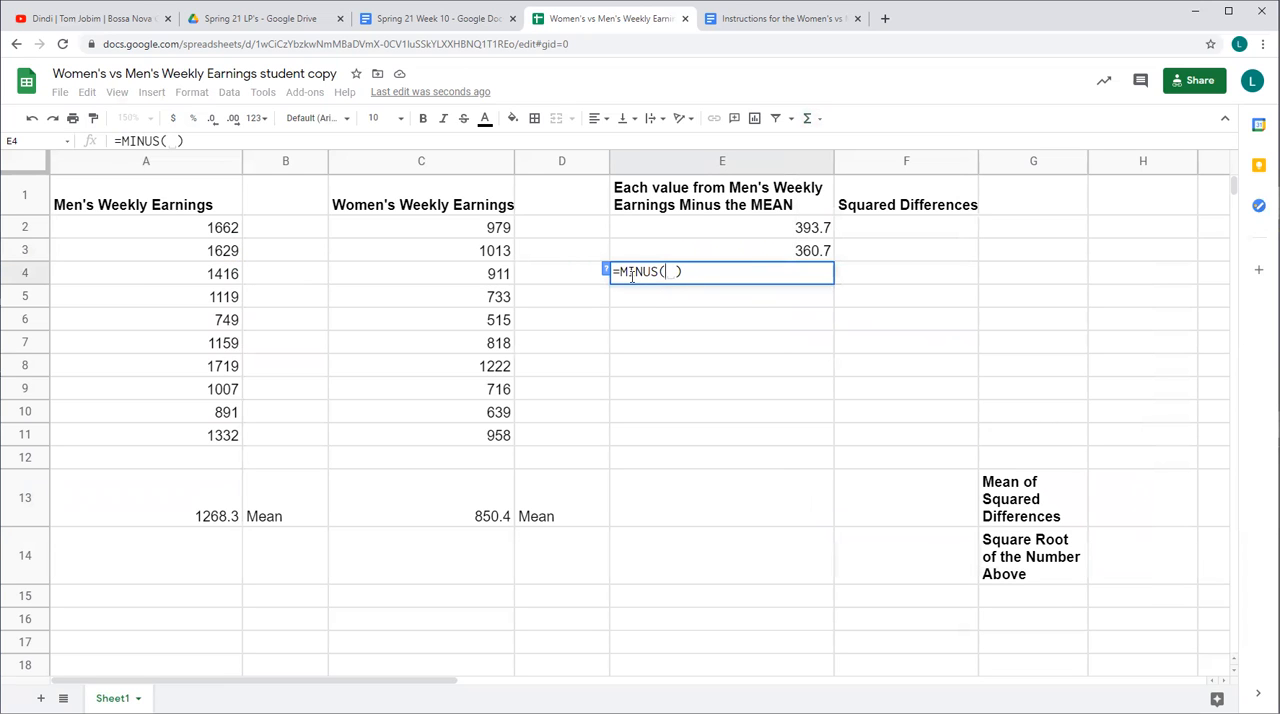
left_click(185, 281)
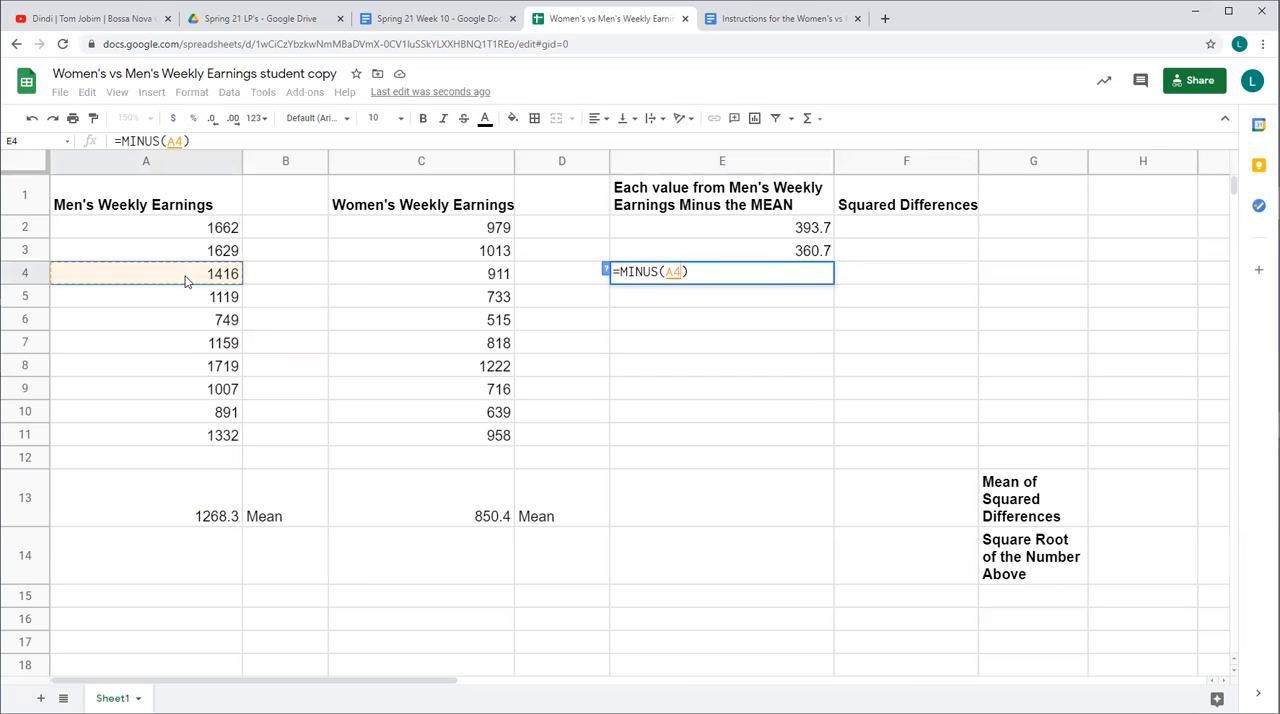
type(",")
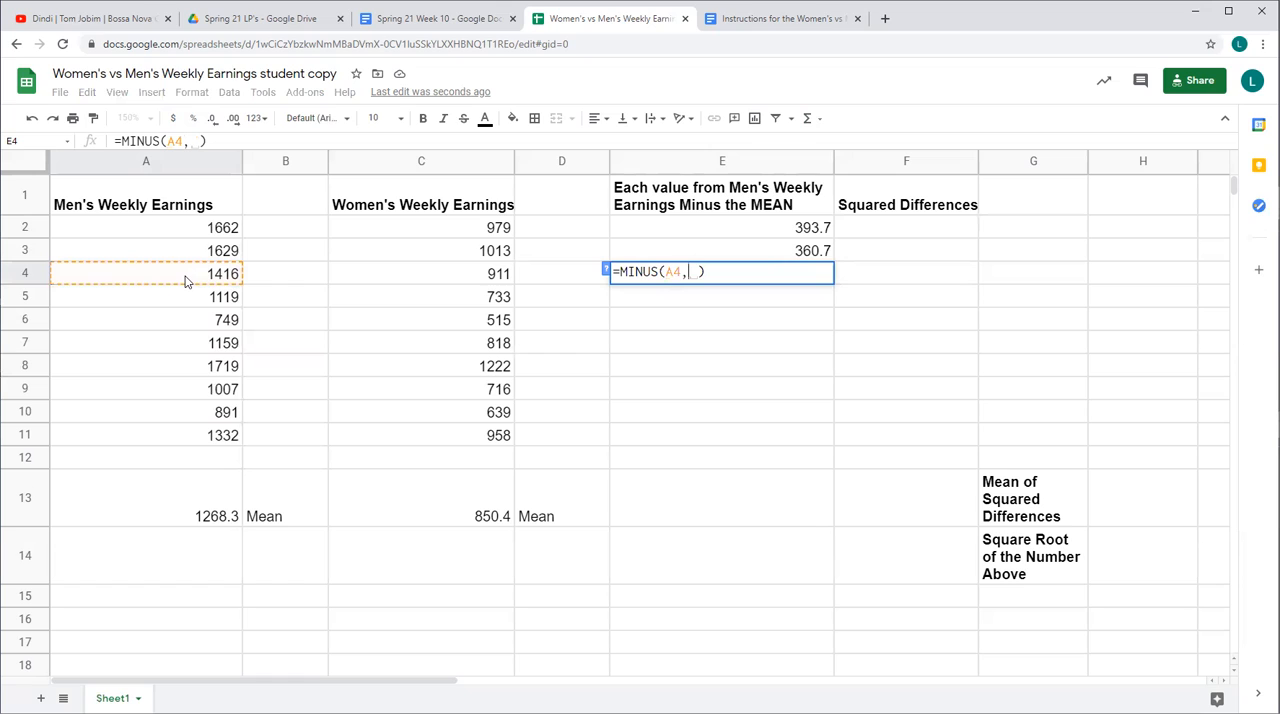
left_click(208, 497)
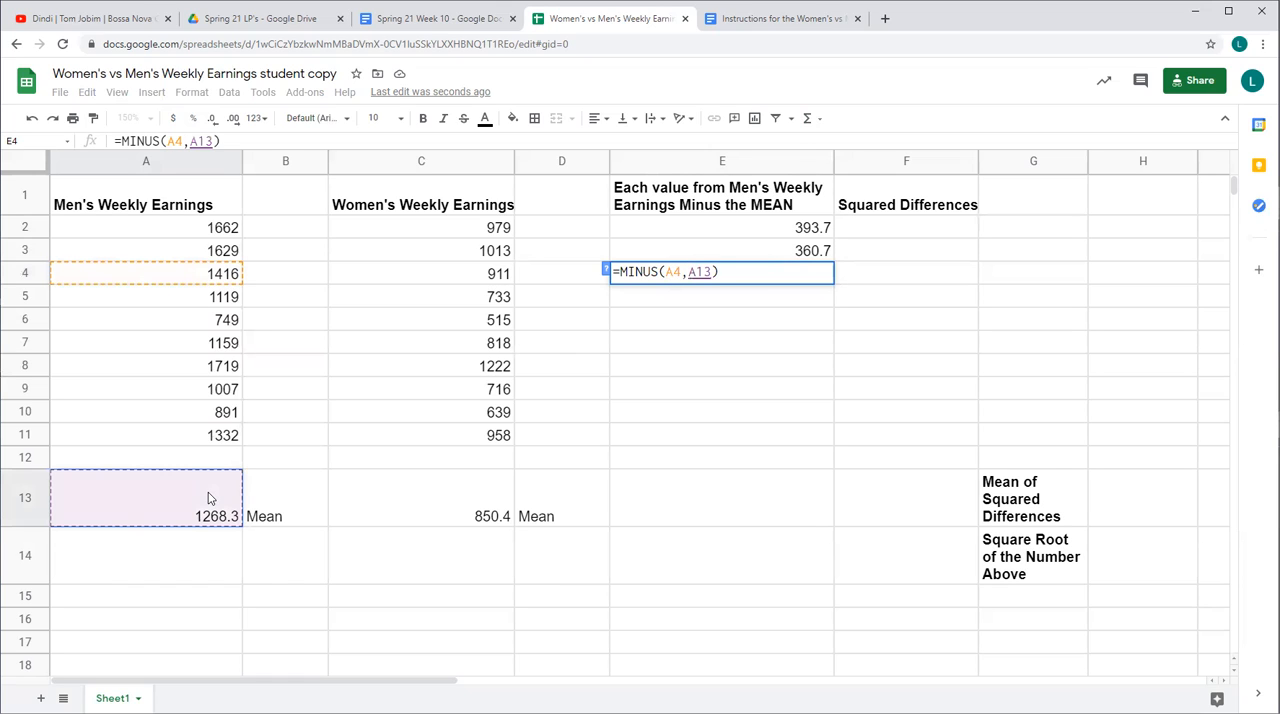
key("Return")
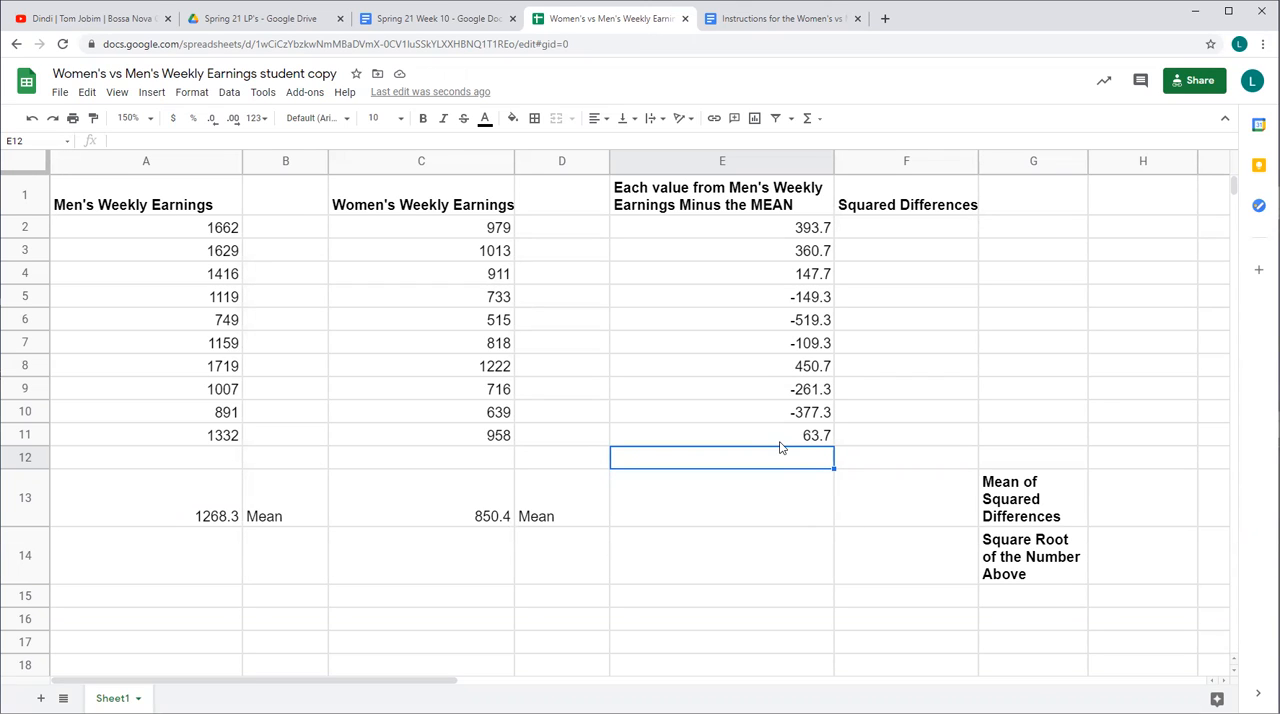
Check the MINUS formula of each difference in cells E5 to E11, one cell at a time
left_click(797, 305)
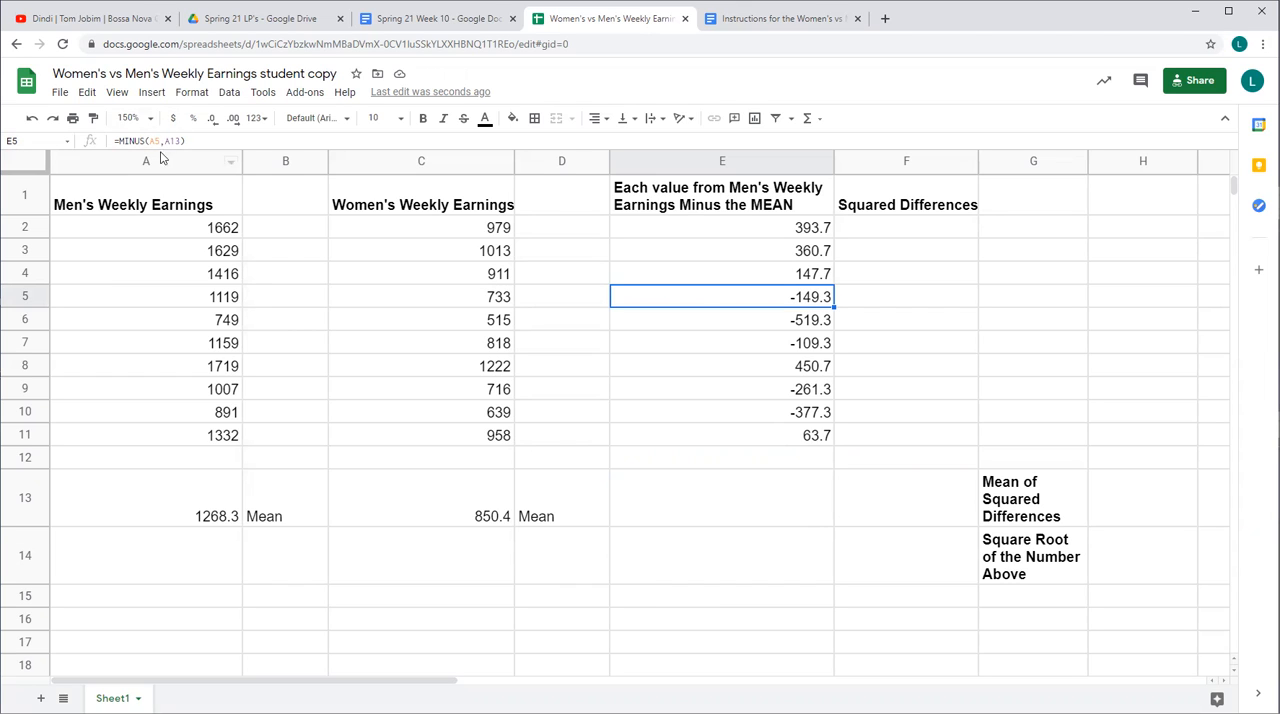
left_click(733, 331)
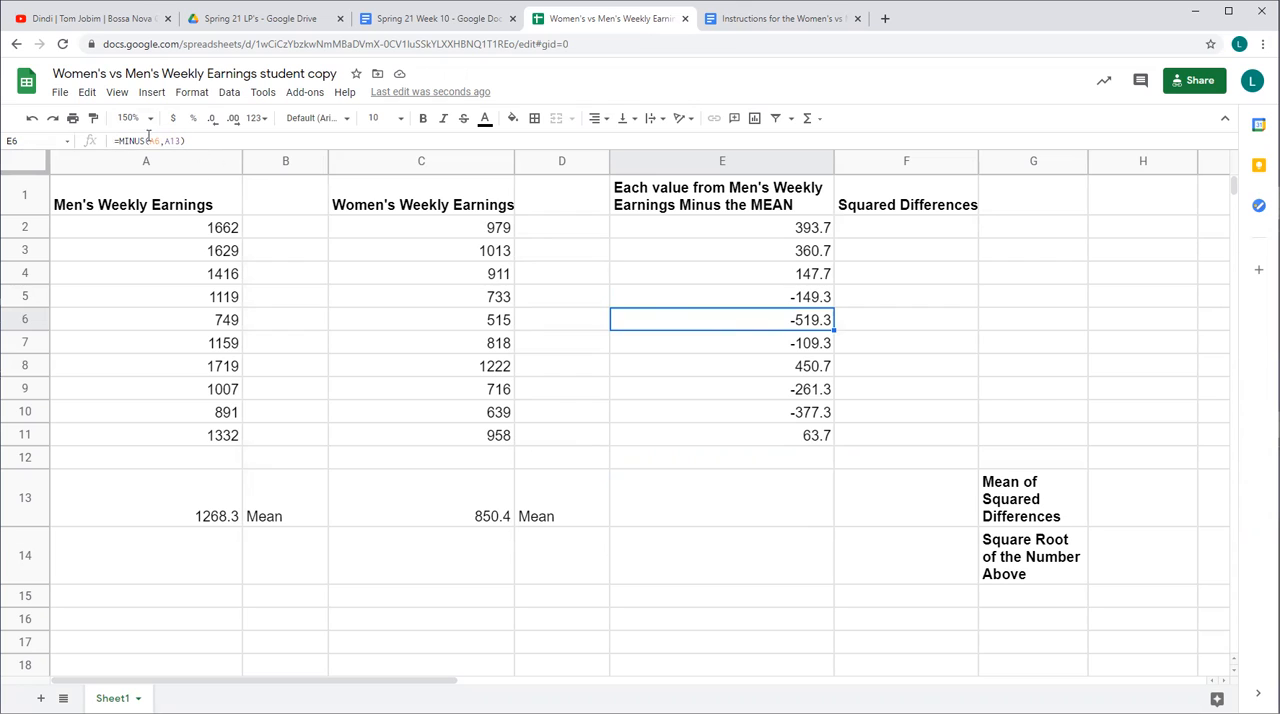
left_click(789, 348)
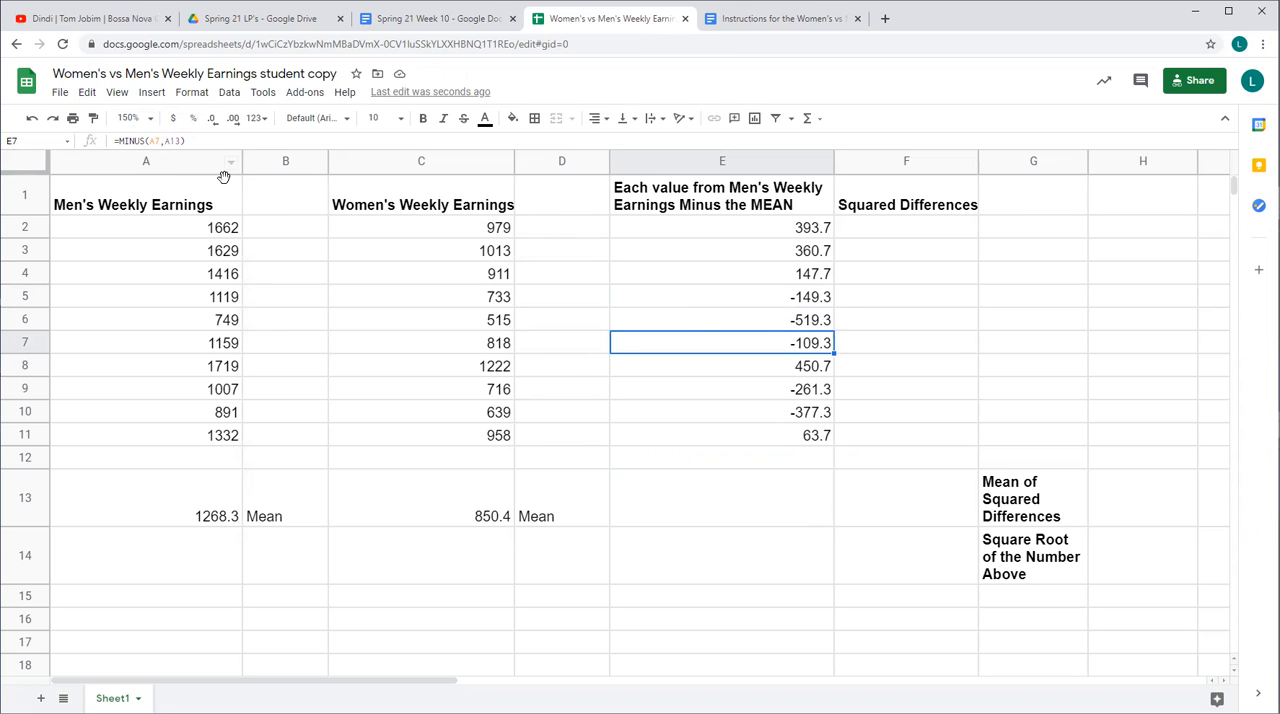
left_click(795, 370)
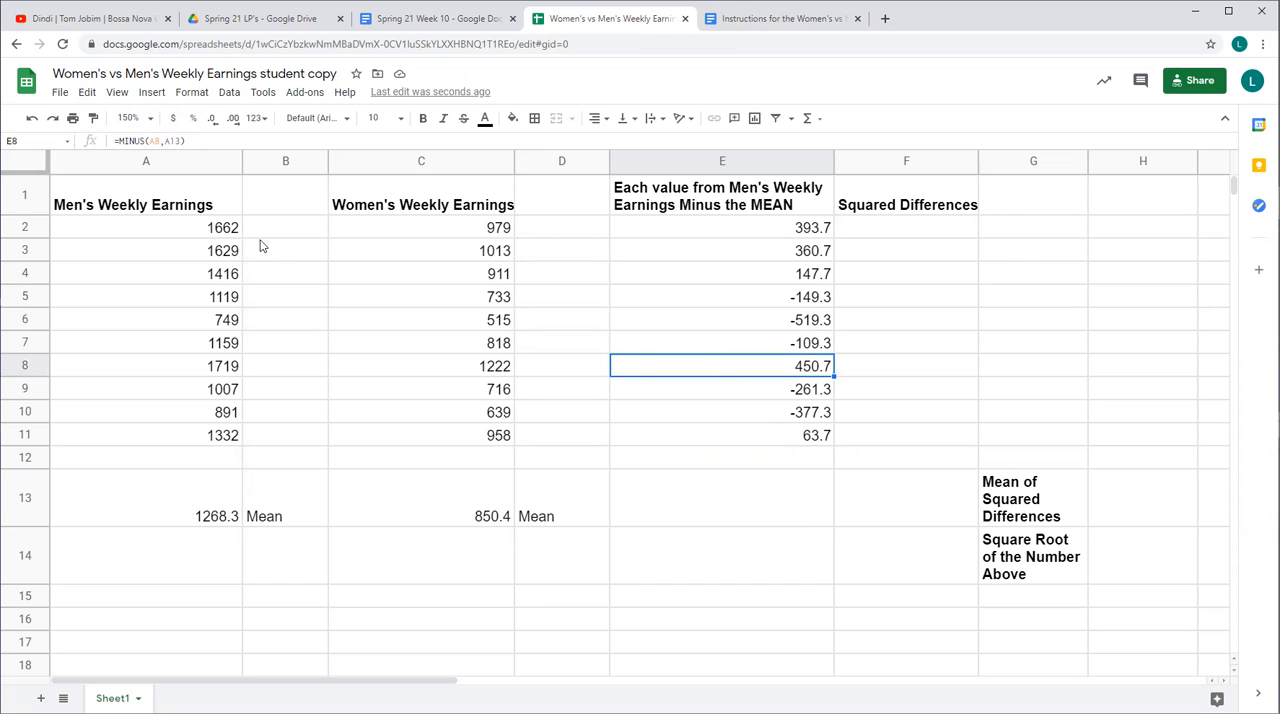
left_click(805, 392)
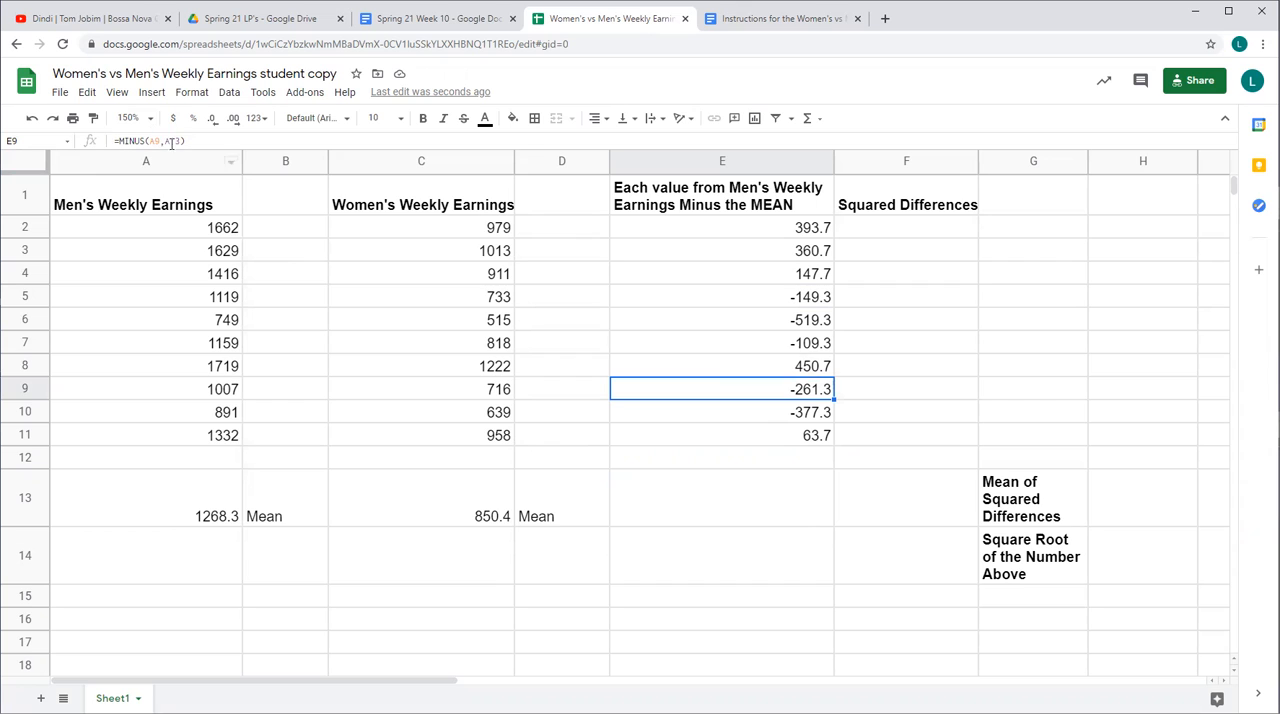
left_click(828, 412)
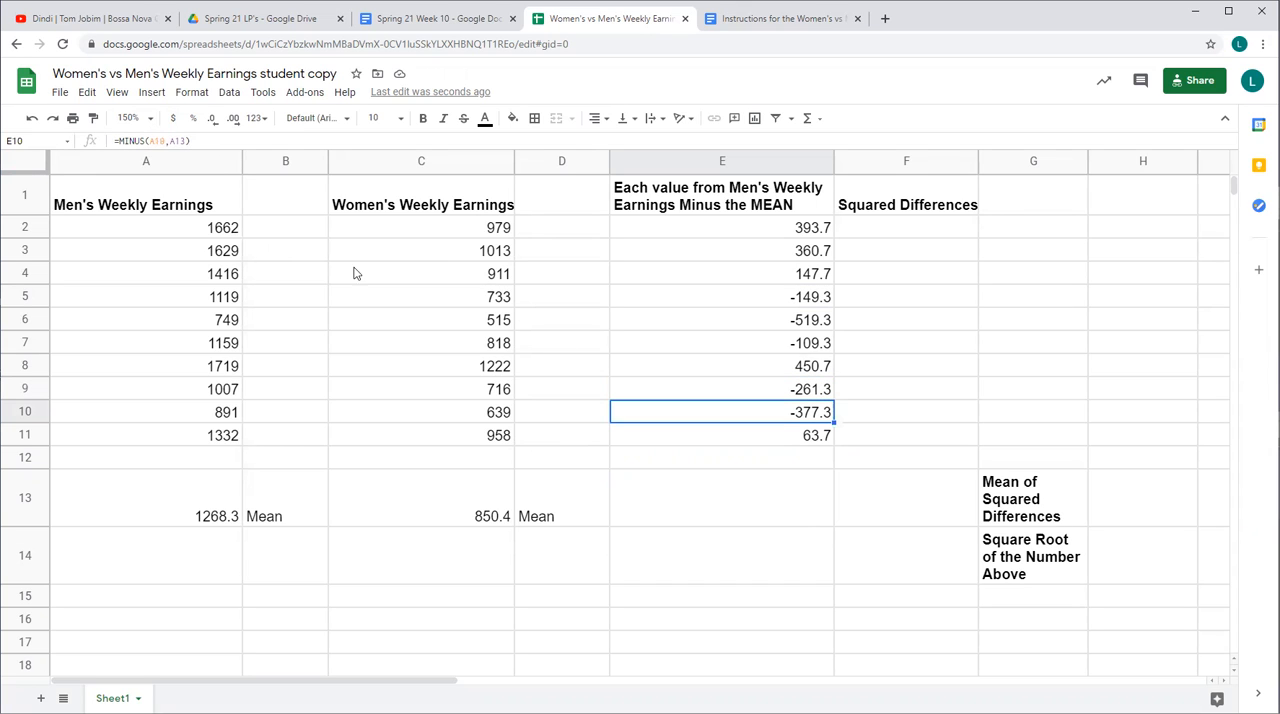
left_click(791, 443)
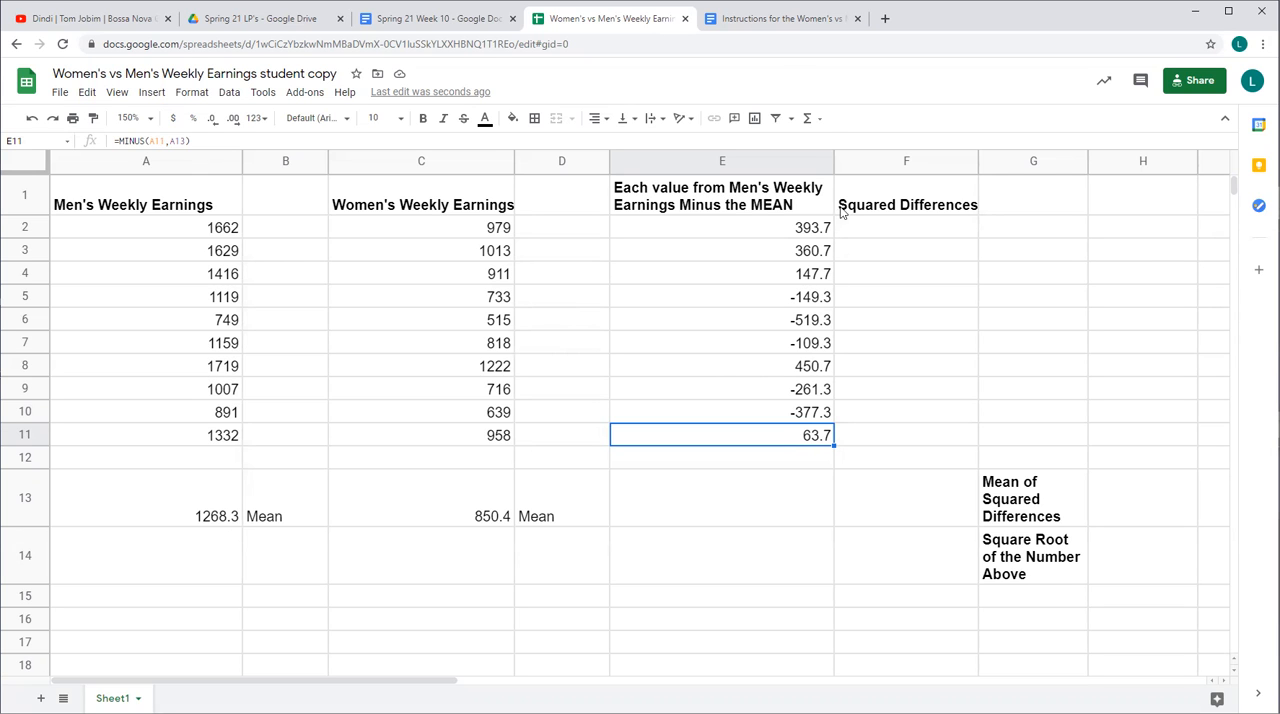
Read the Squared Differences section of the instructions document, then return to the spreadsheet and go through the differences in cells E2 to E6
left_click(766, 22)
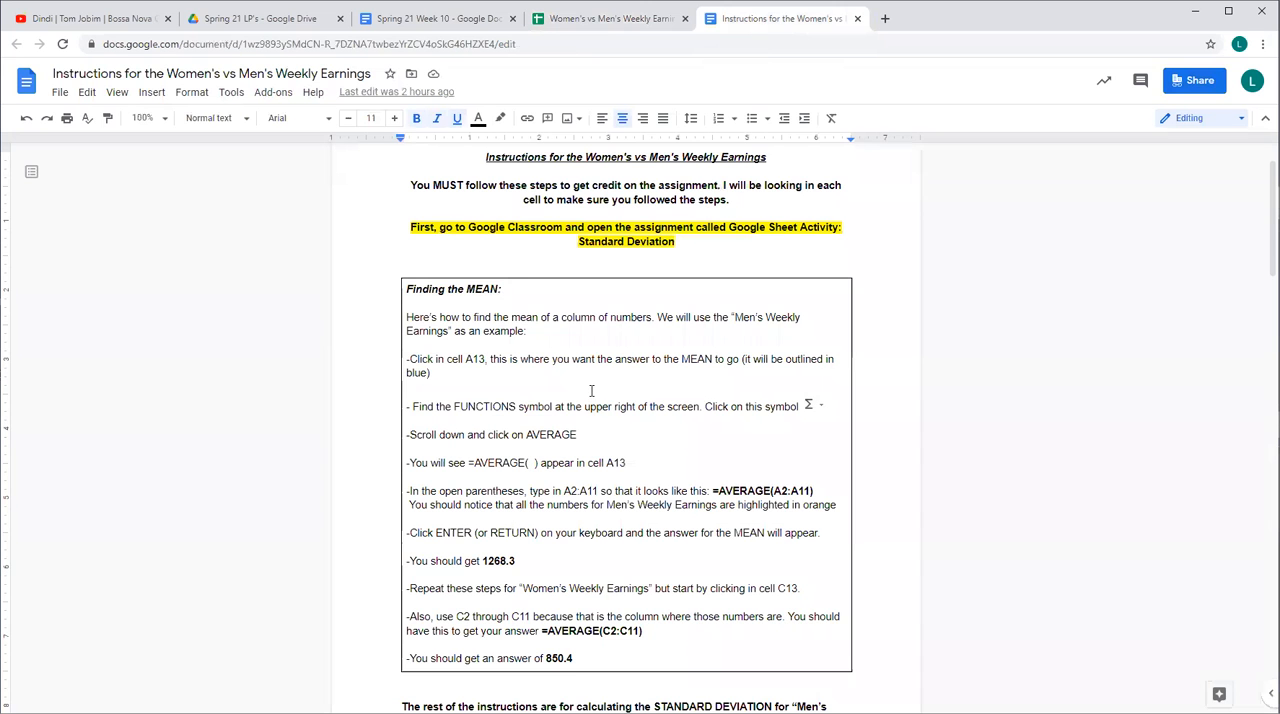
scroll(590, 390, "down", 5)
scroll(590, 390, "down", 5)
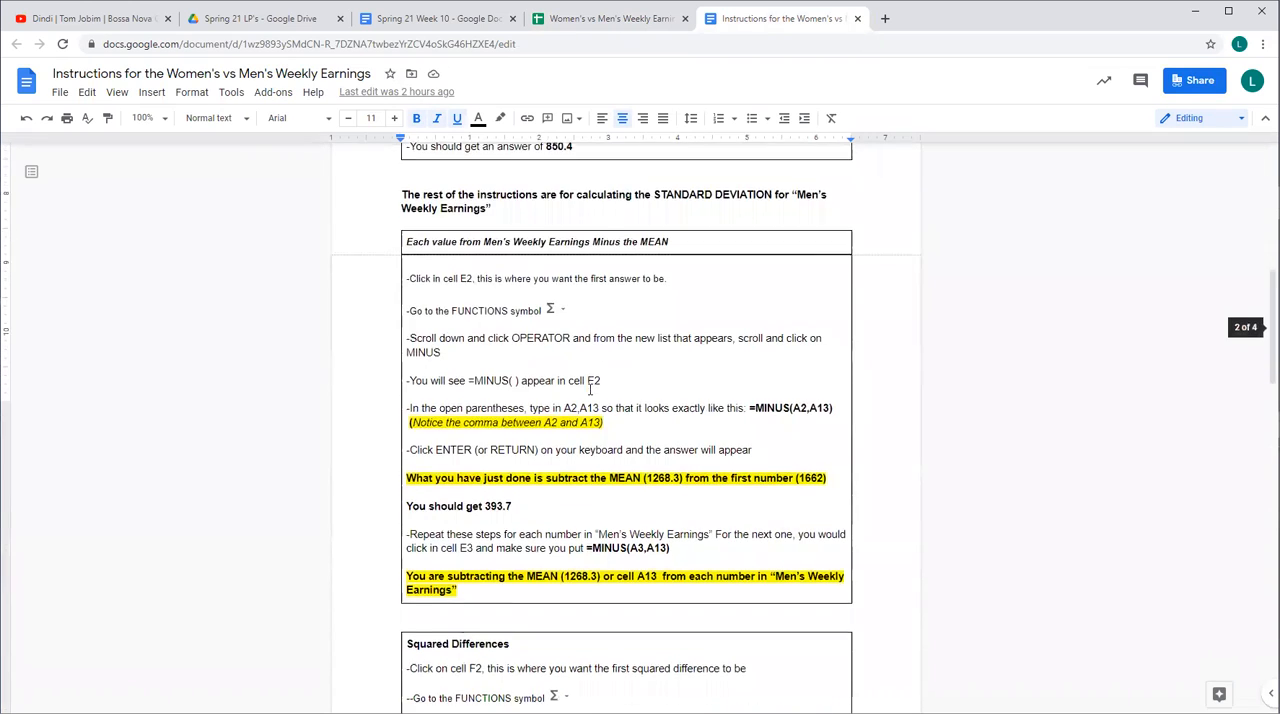
scroll(590, 390, "down", 1)
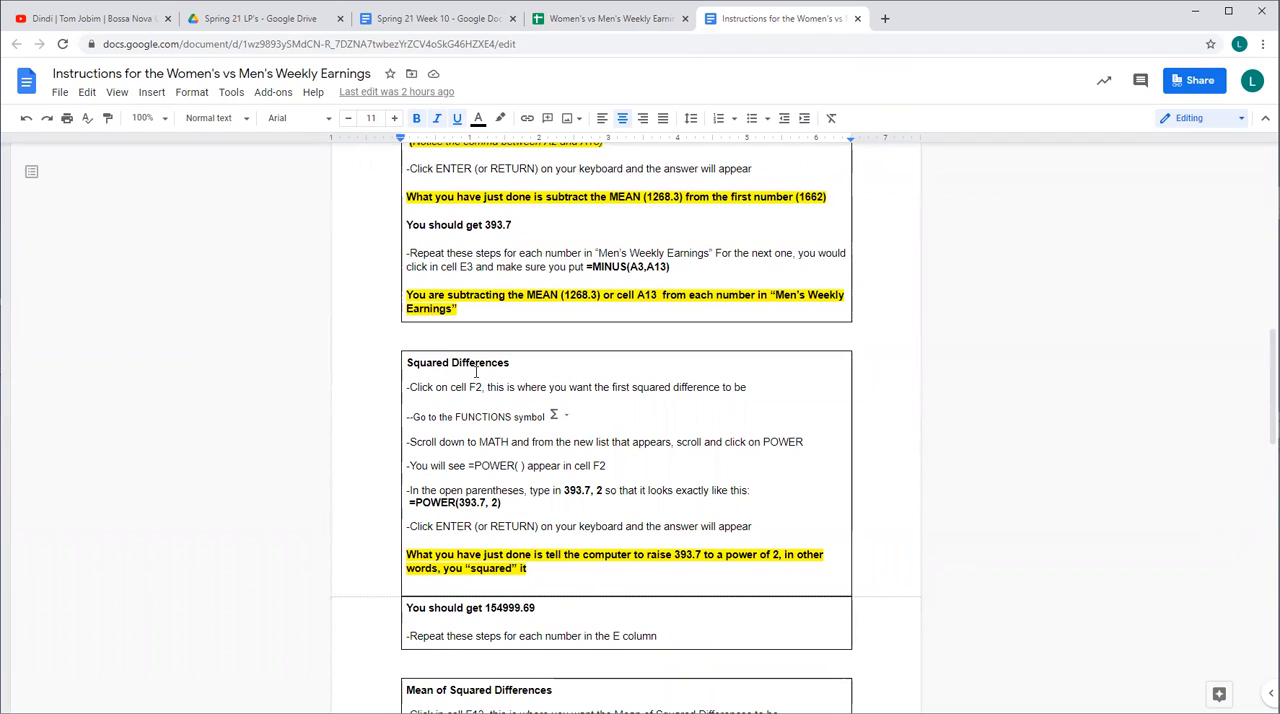
left_click(620, 19)
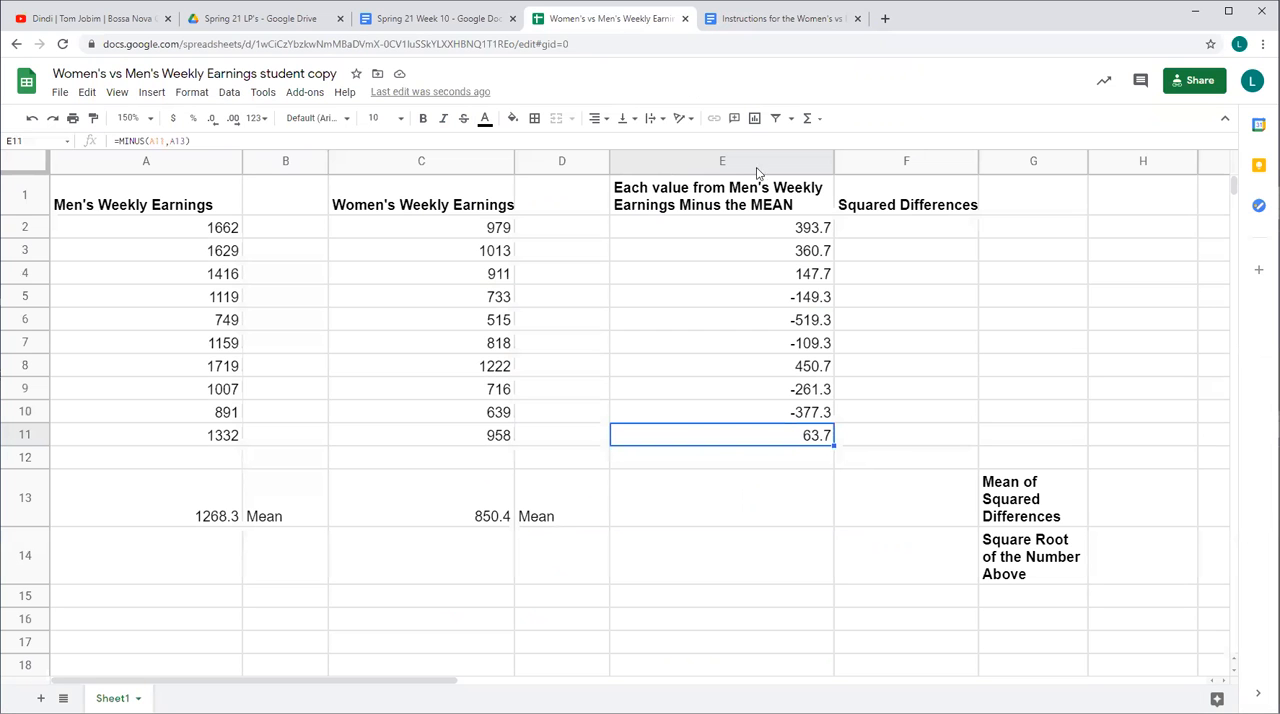
left_click(794, 238)
left_click(795, 253)
left_click(795, 276)
left_click(796, 299)
left_click(791, 328)
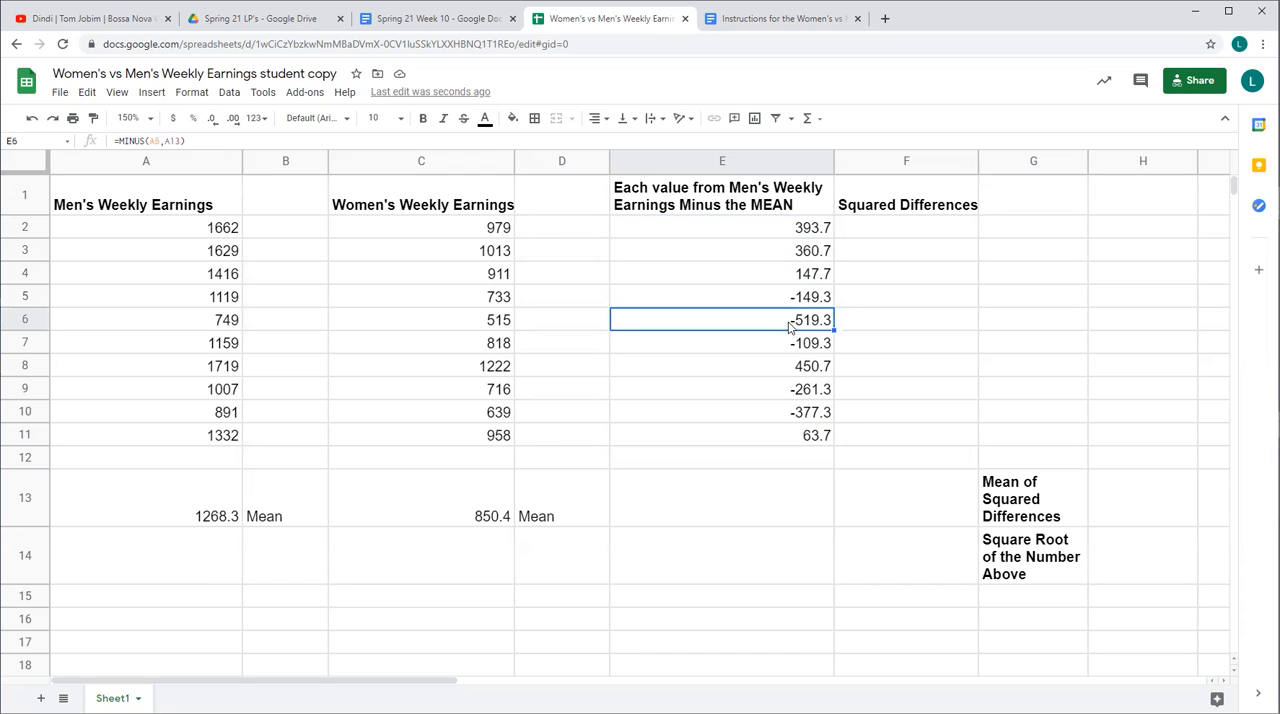
Square the first difference in cell F2 with the Math function =POWER(E2,2)
left_click(930, 237)
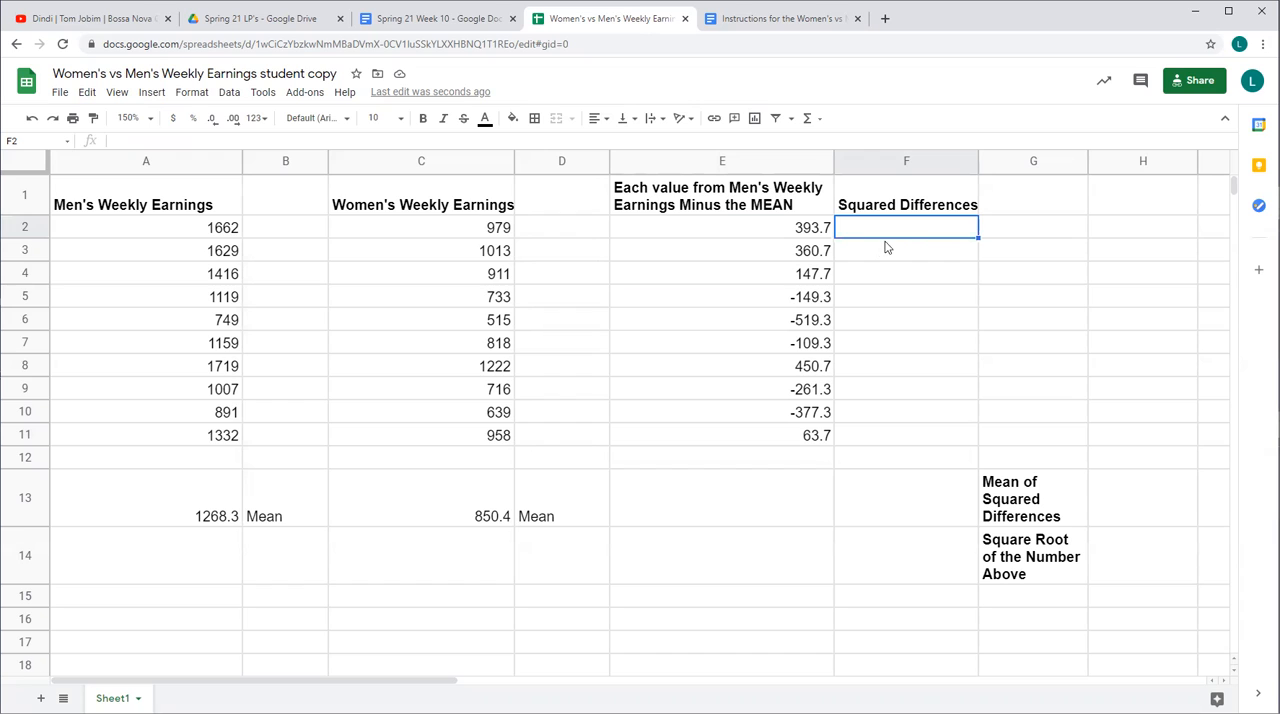
left_click(810, 126)
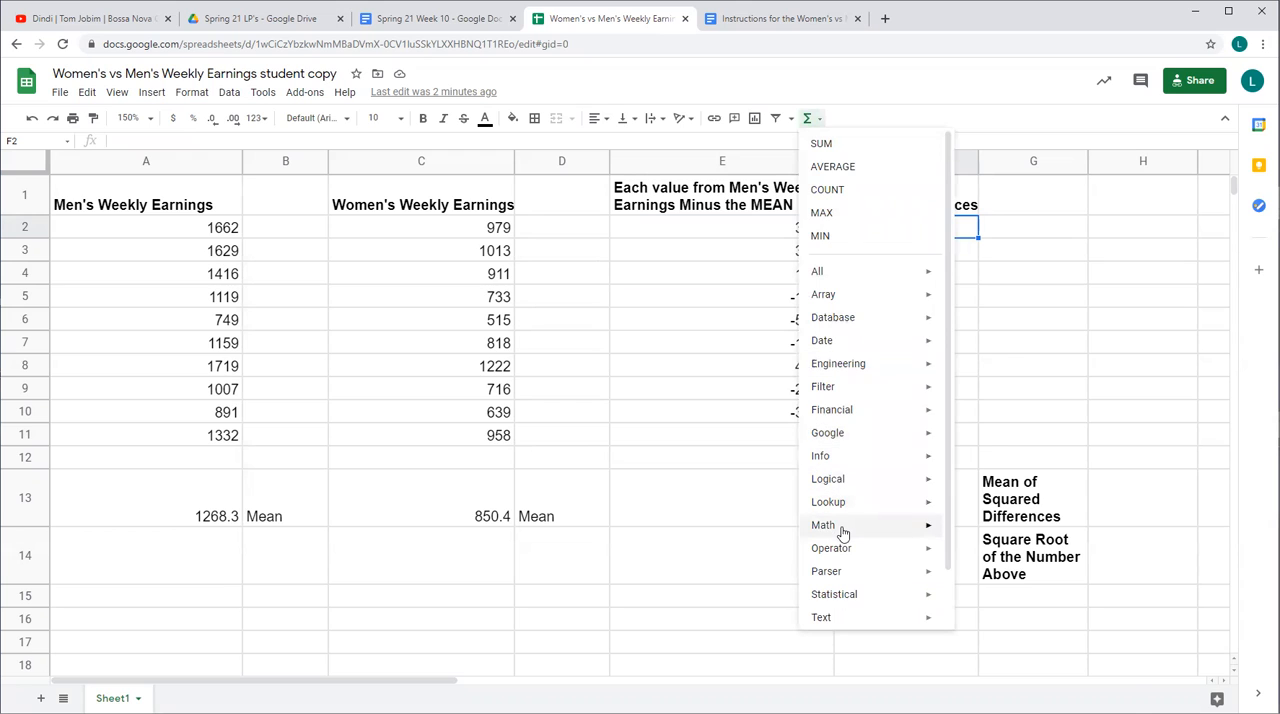
mouse_move(841, 534)
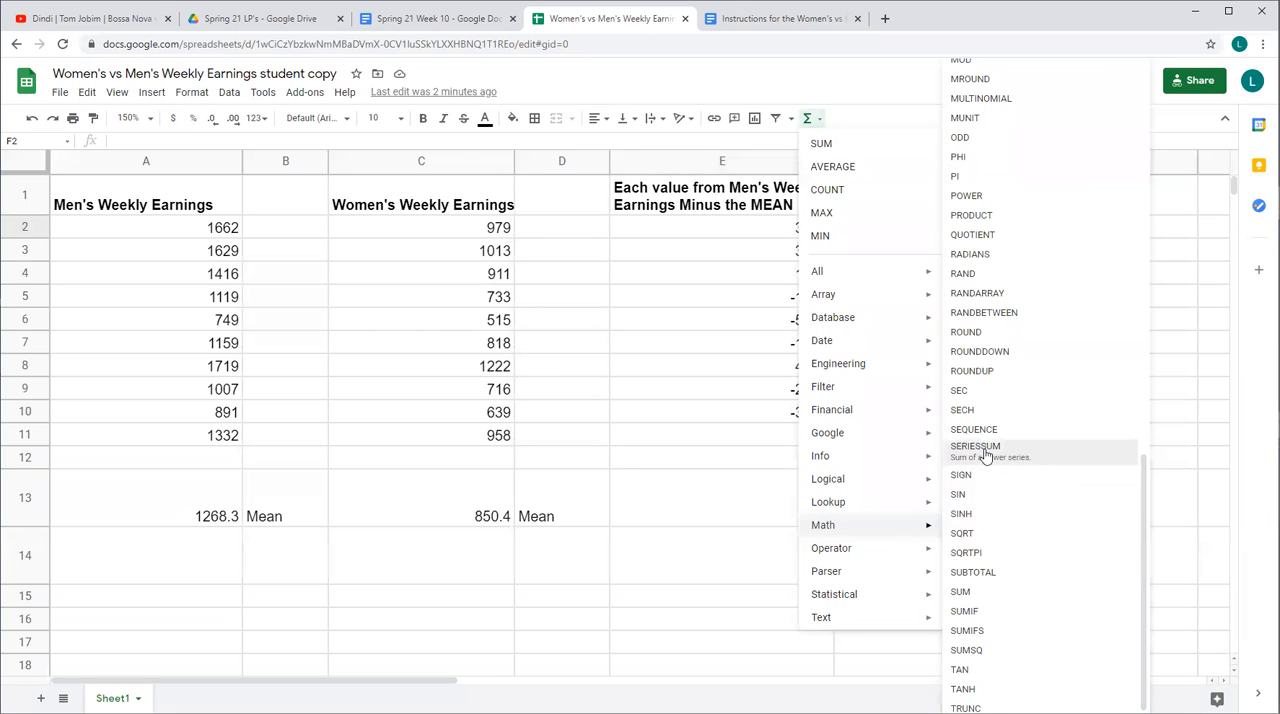
left_click(985, 203)
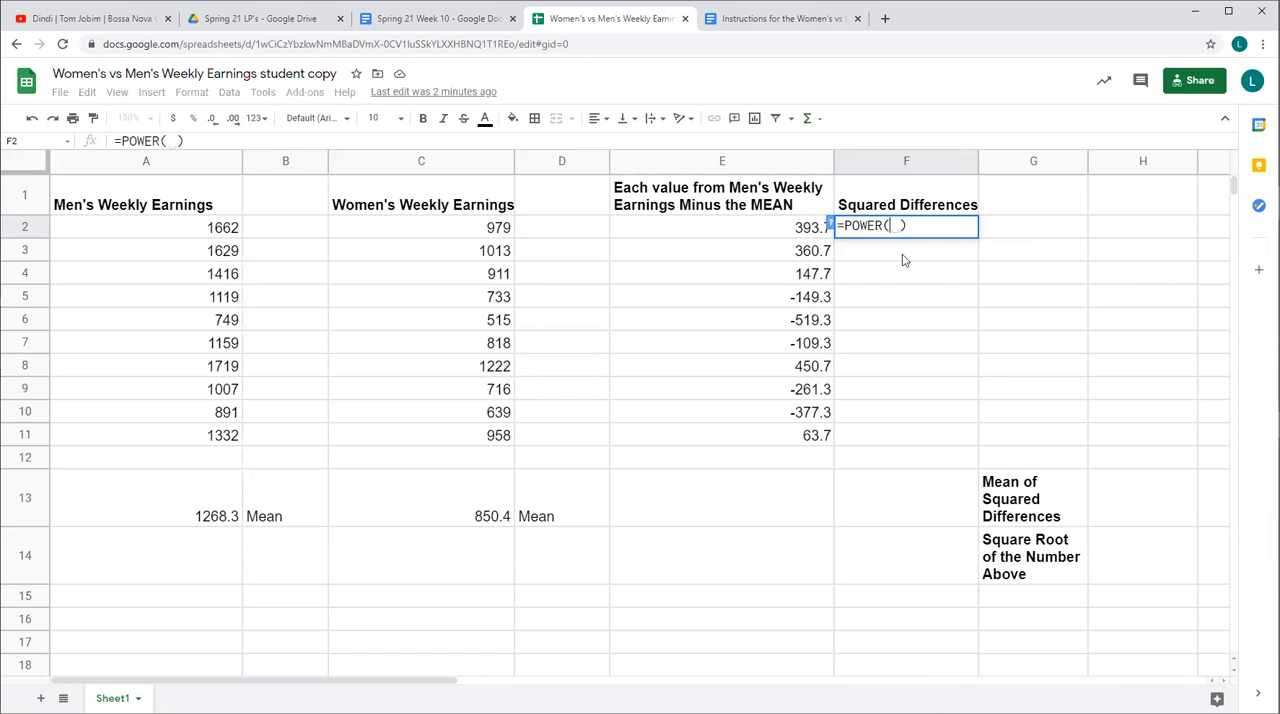
left_click(798, 233)
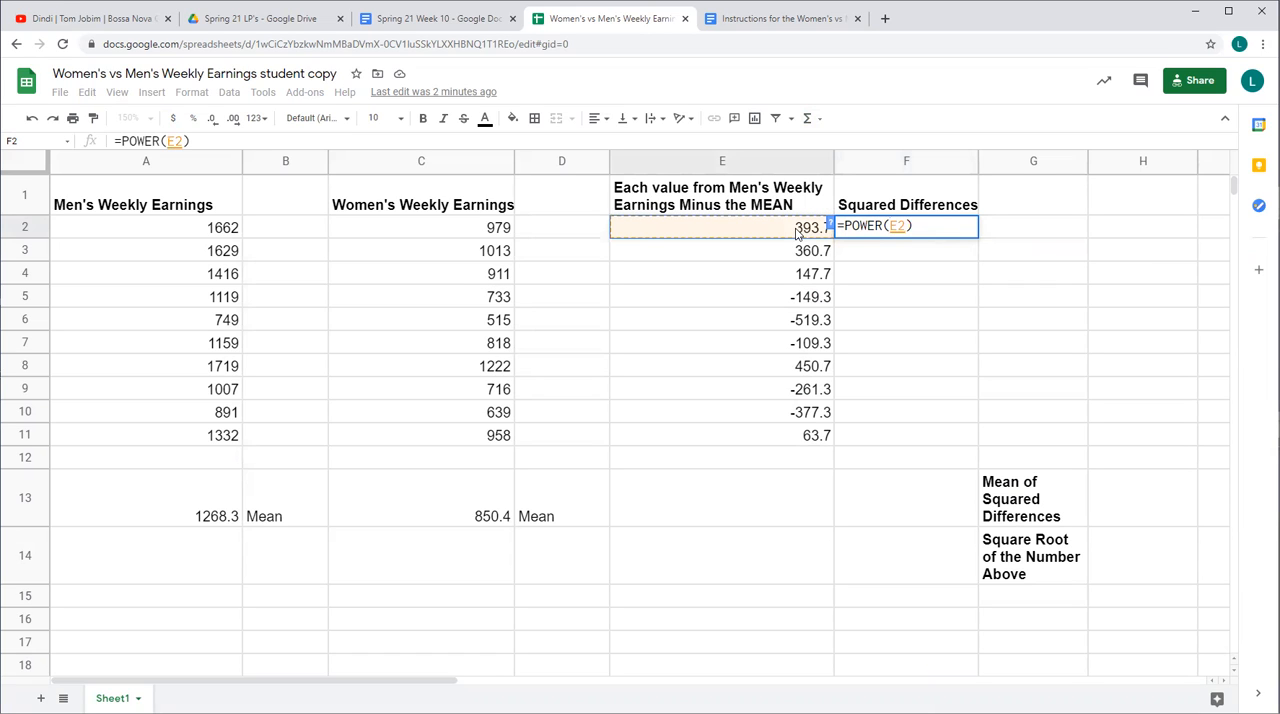
type(", ")
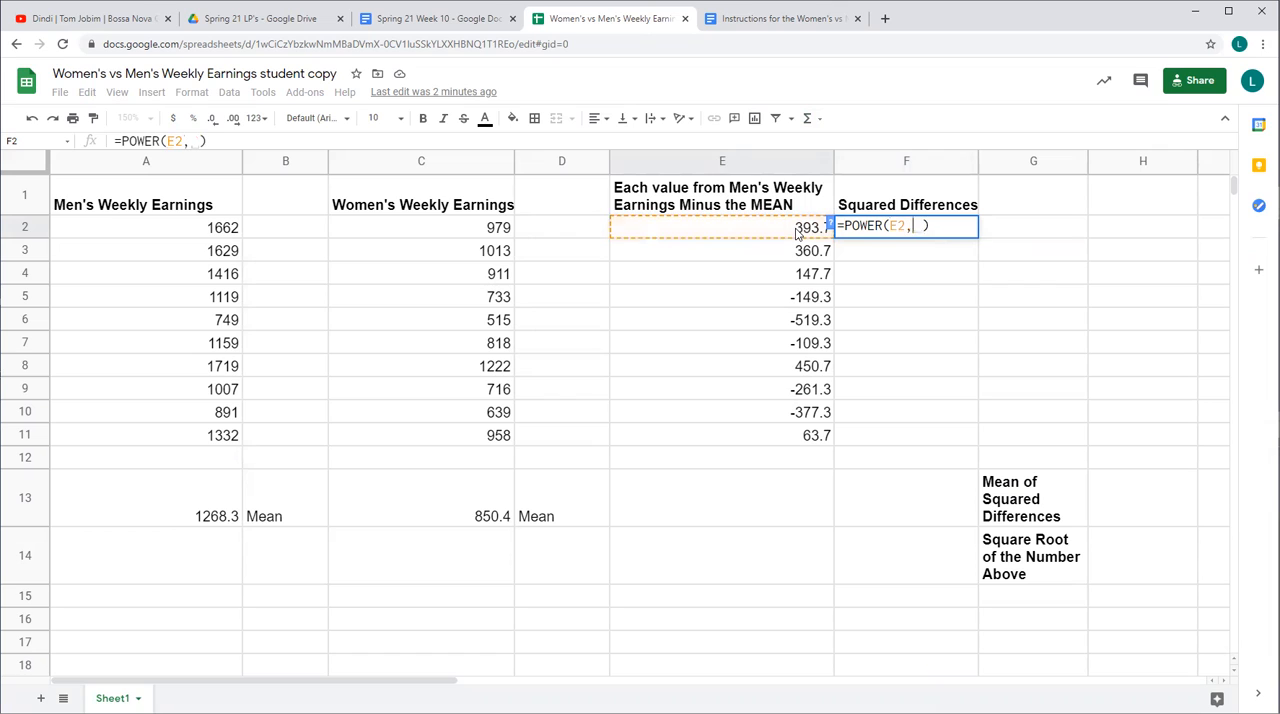
type("2")
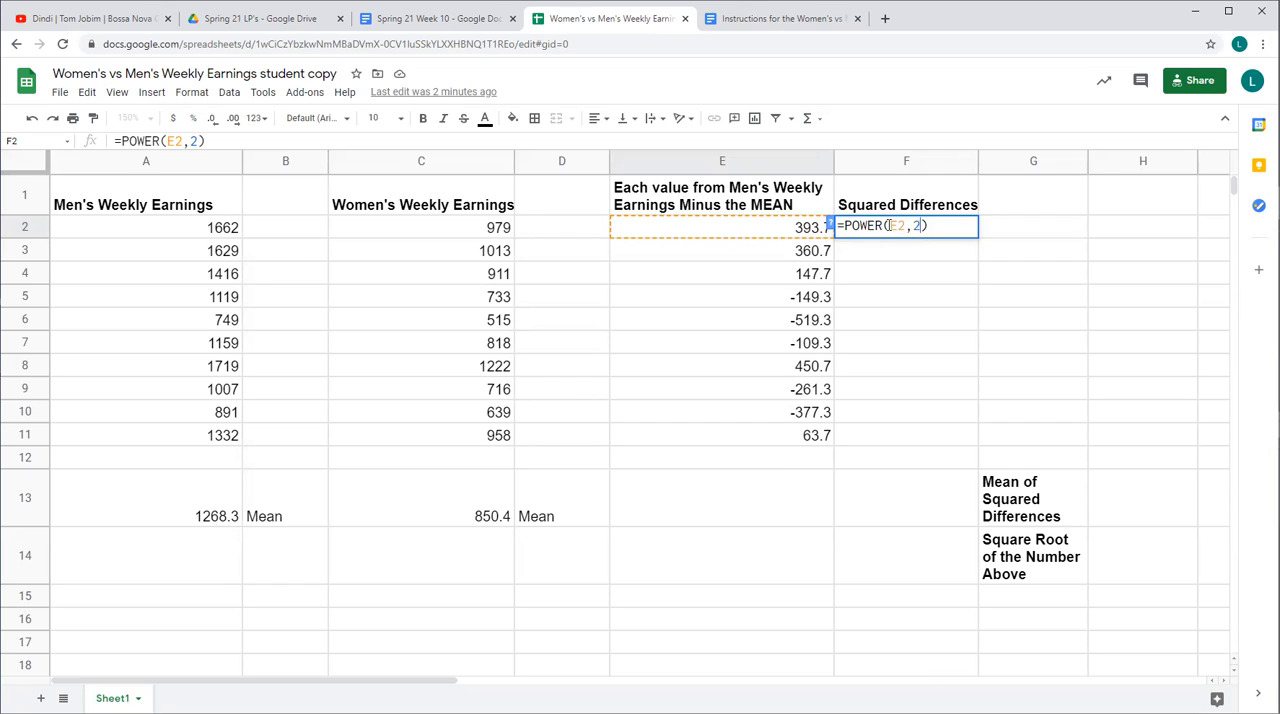
key("Return")
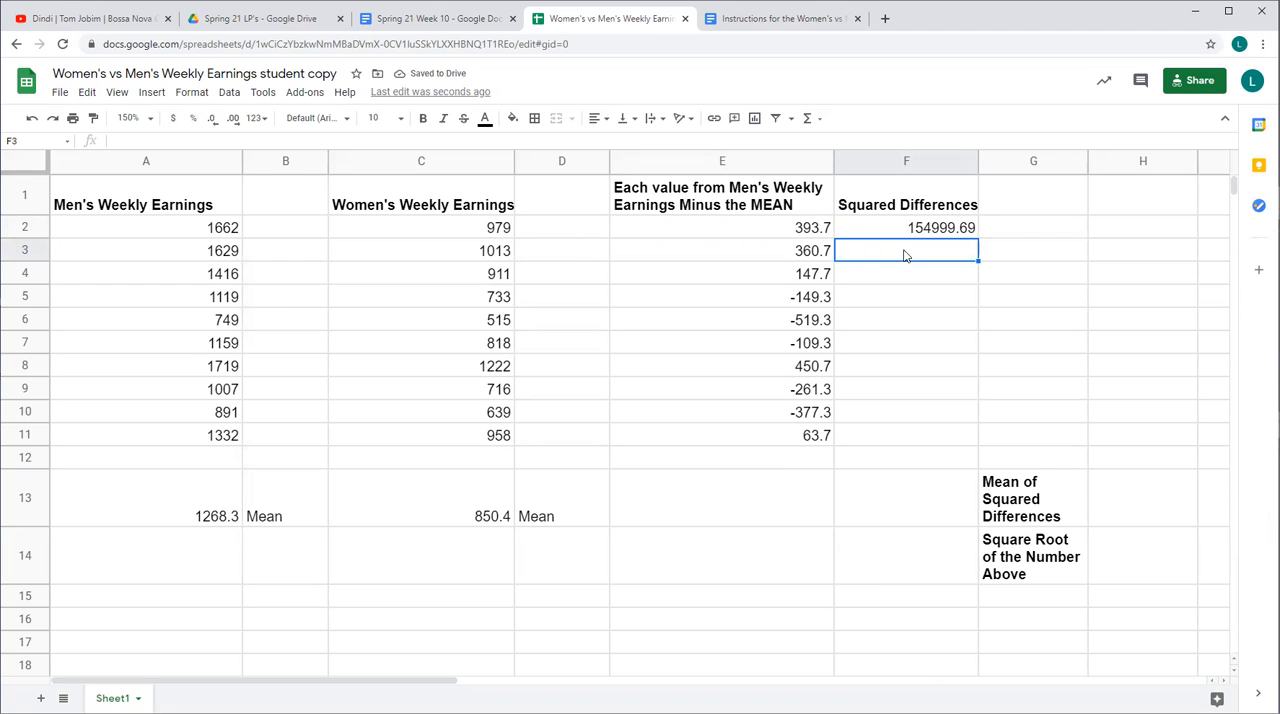
Square the second difference in cell F3 with the Math function =POWER(E3,2)
left_click(813, 123)
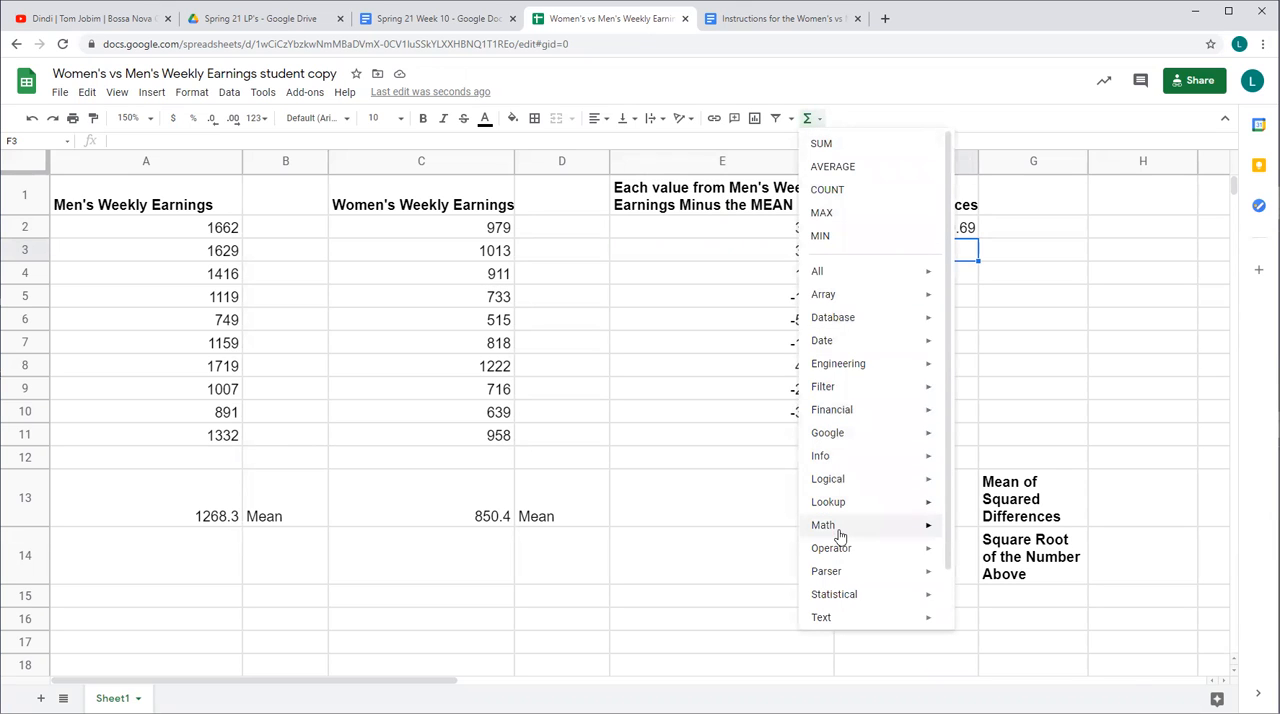
mouse_move(840, 536)
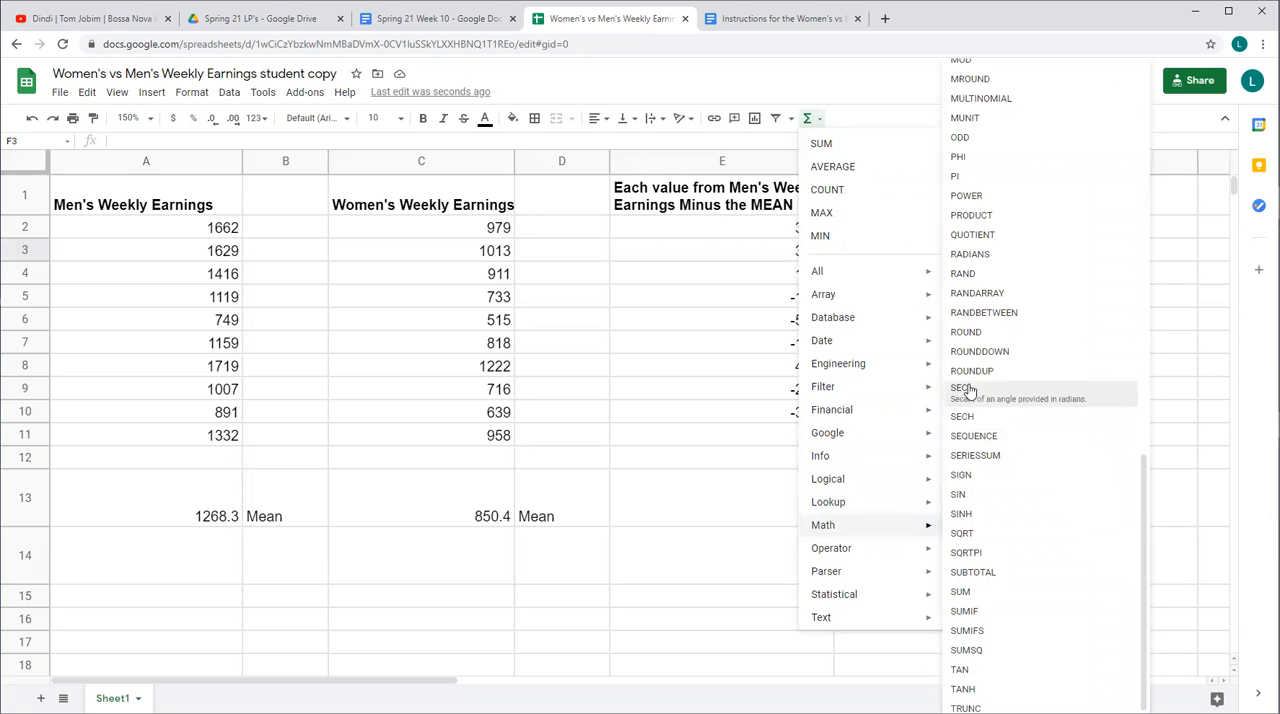
left_click(968, 197)
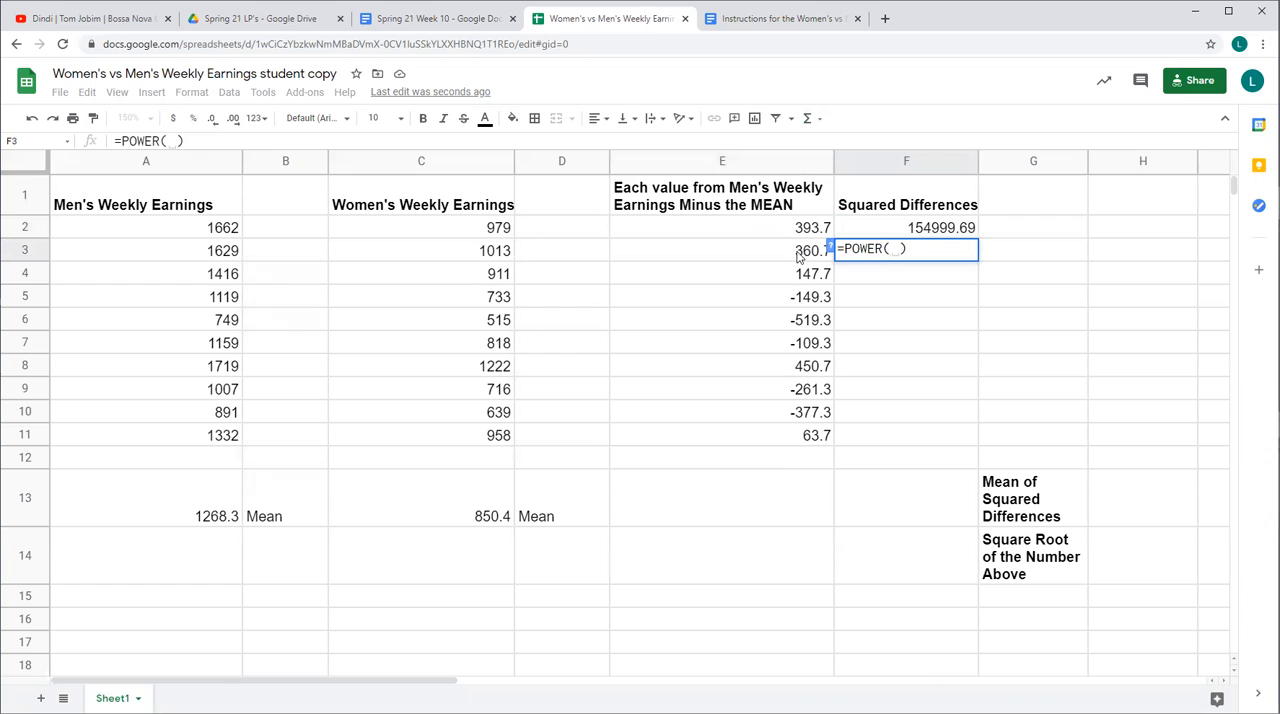
left_click(799, 257)
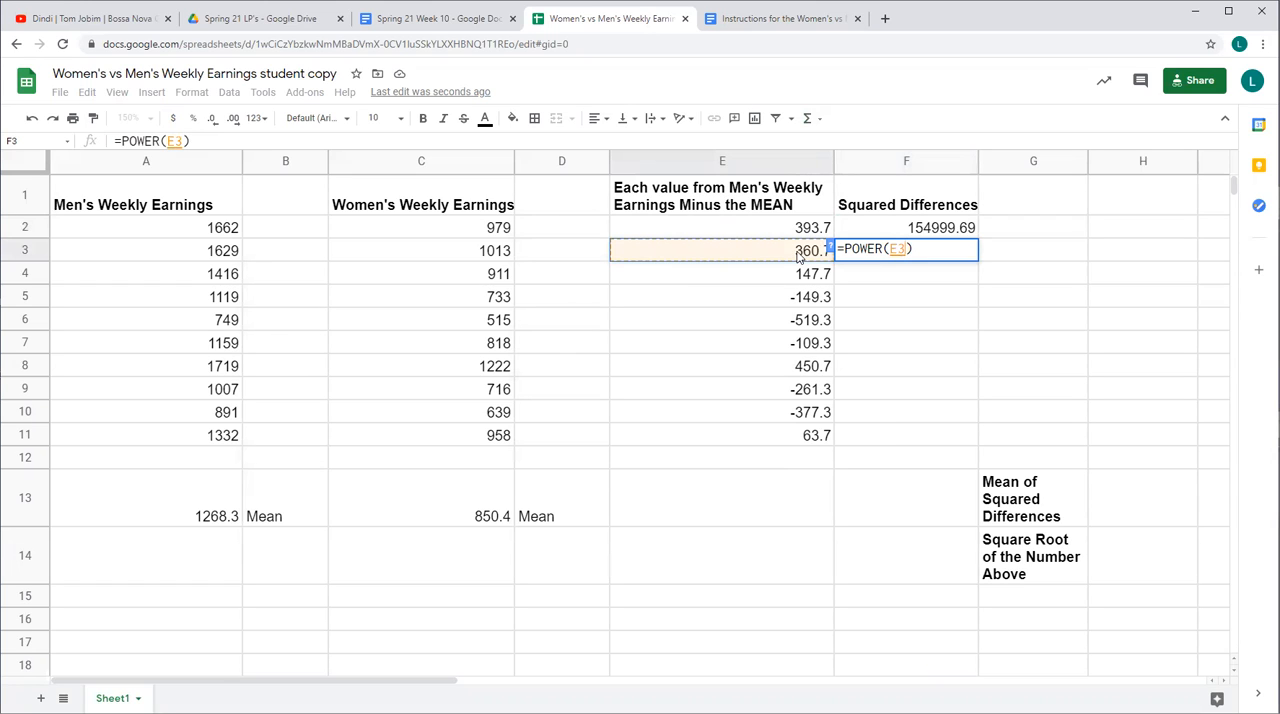
type(",2")
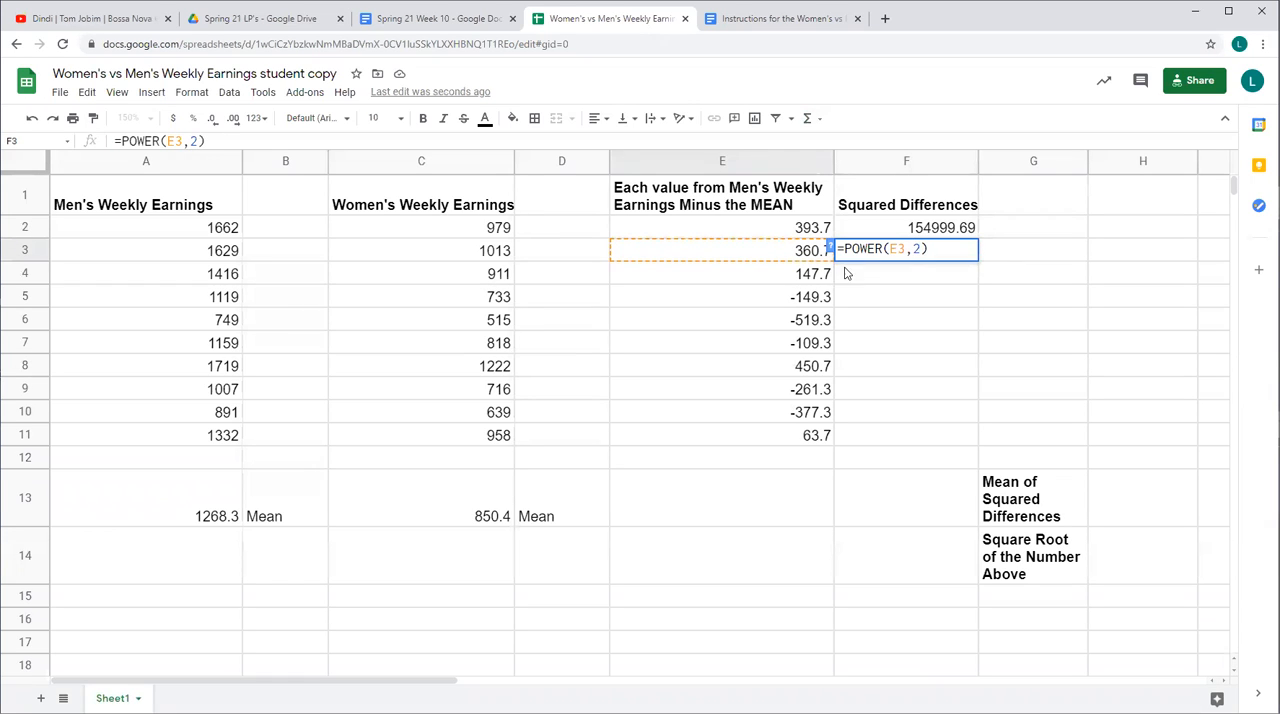
key("BackSpace")
type("2")
key("Return")
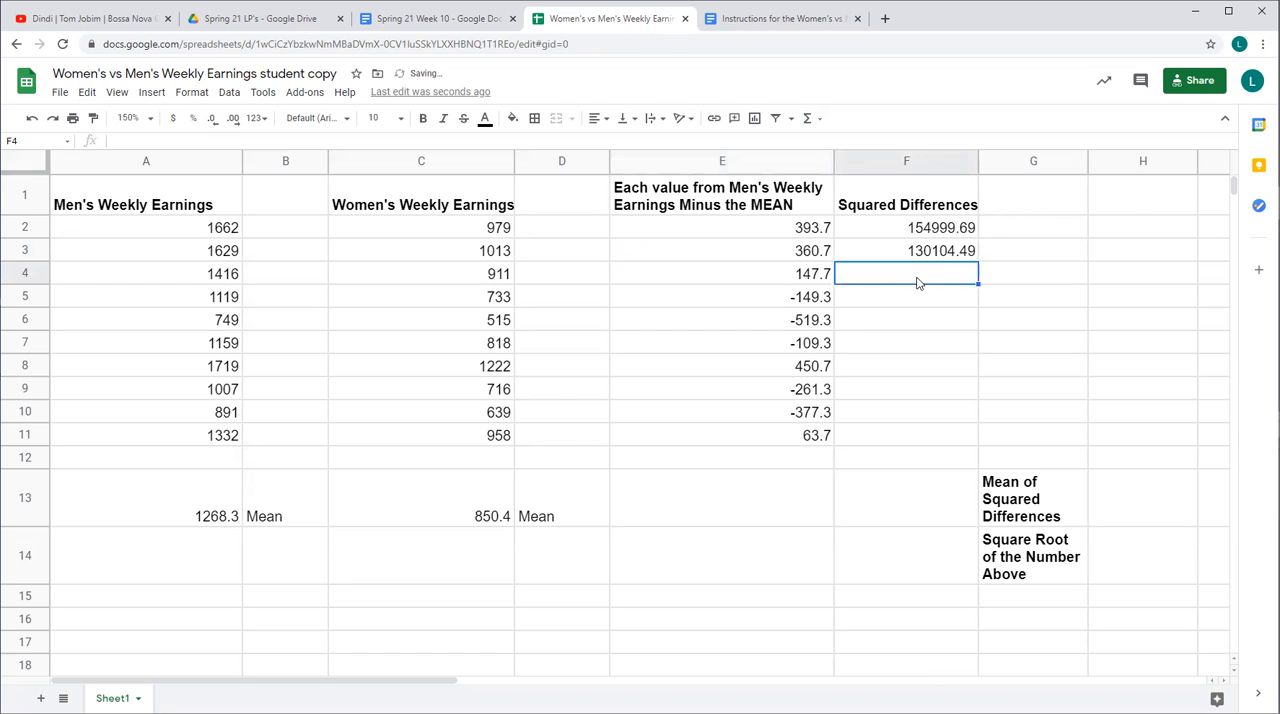
Square the third difference in cell F4 with the Math function =POWER(E4,2)
left_click(811, 120)
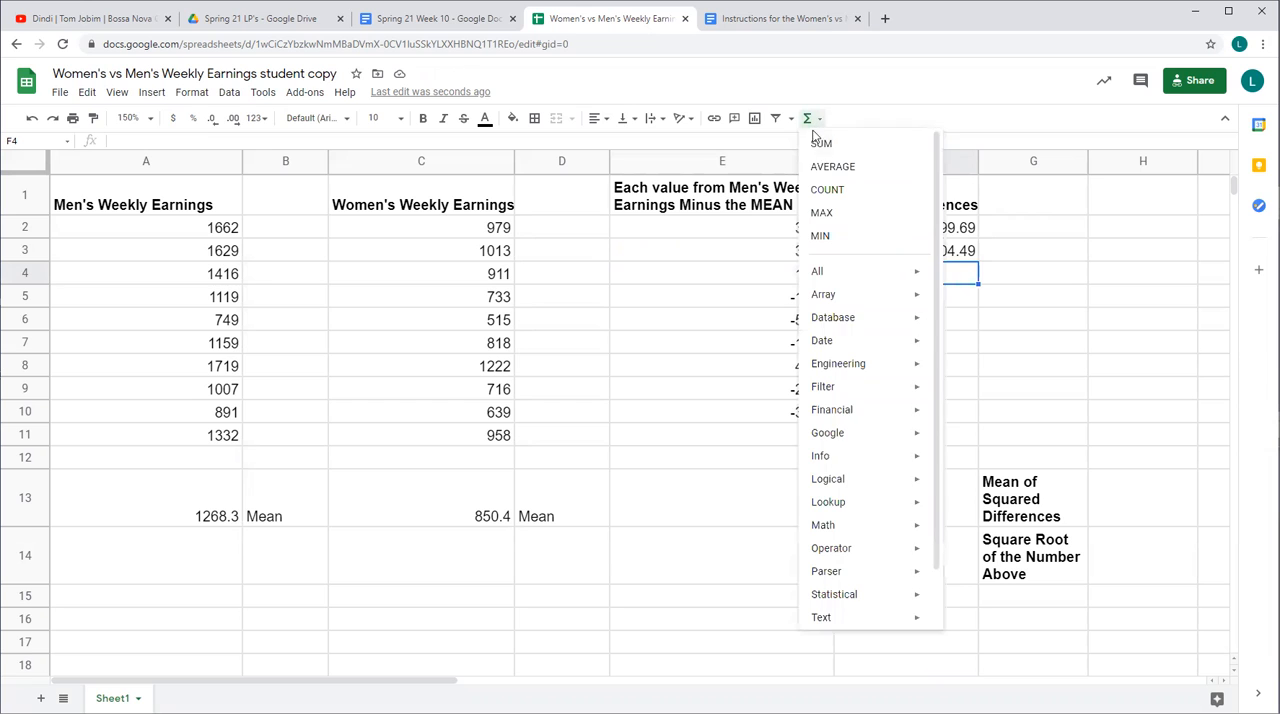
mouse_move(839, 526)
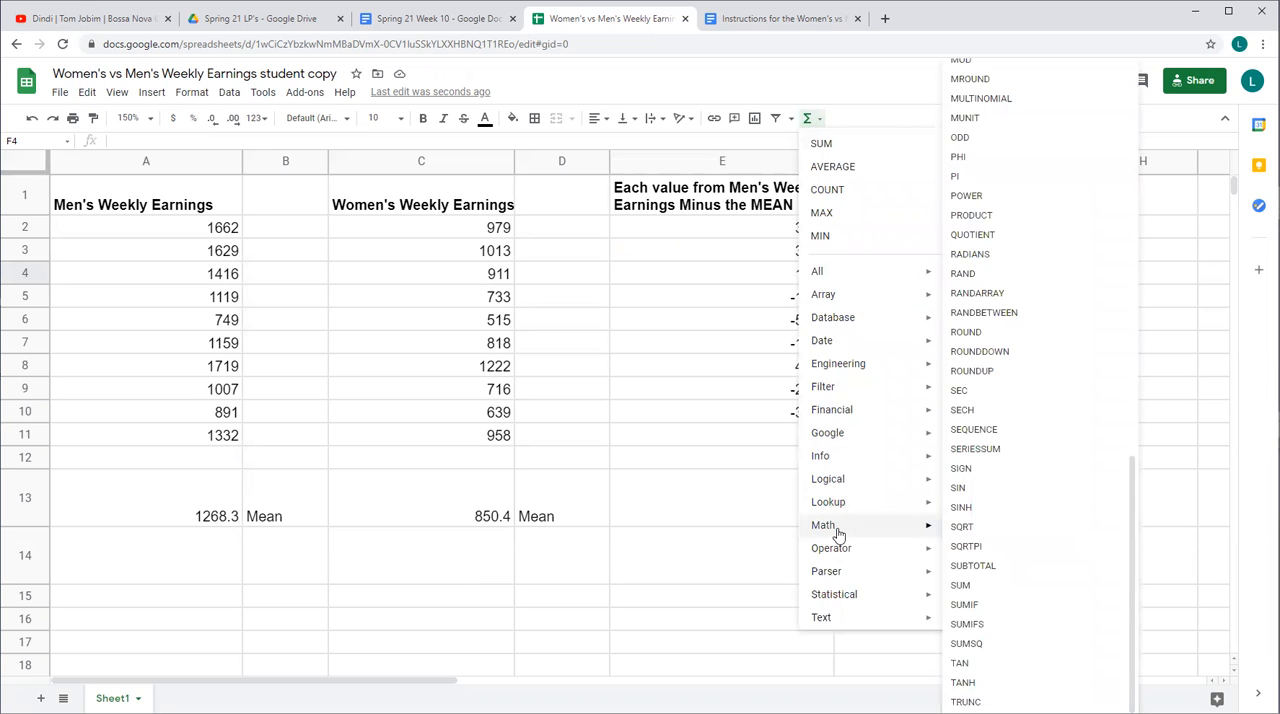
left_click(966, 193)
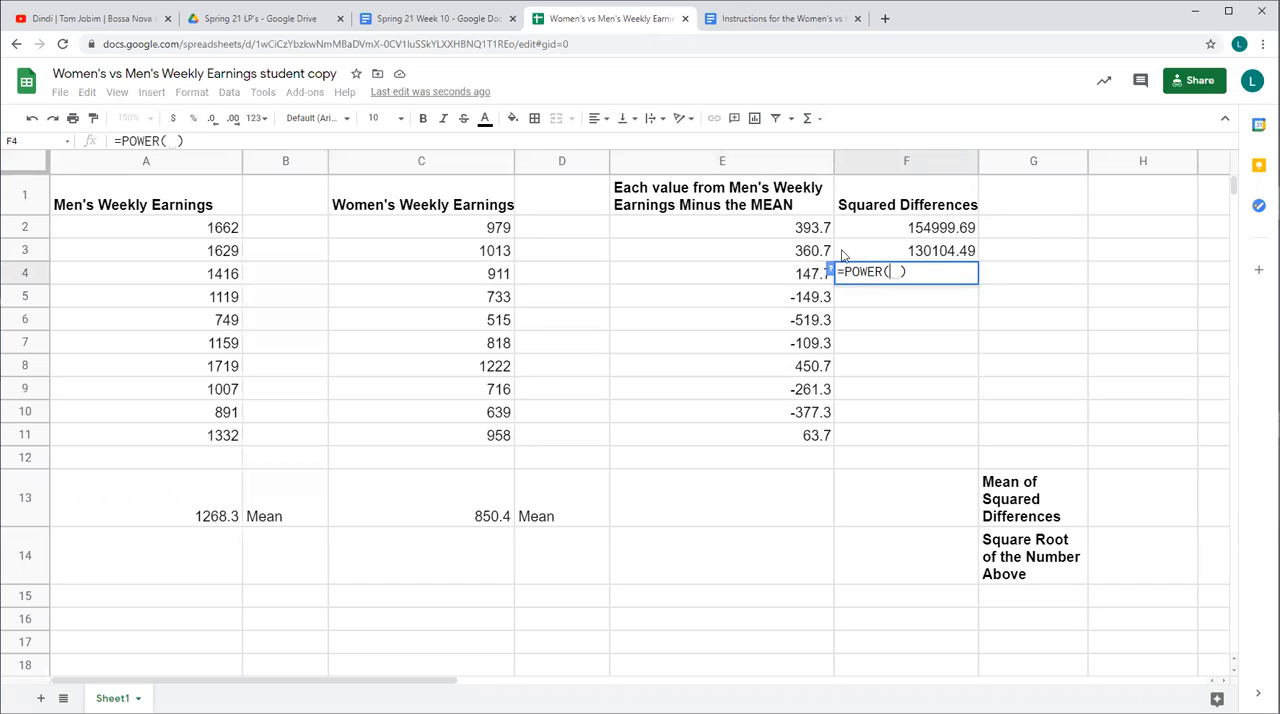
left_click(803, 281)
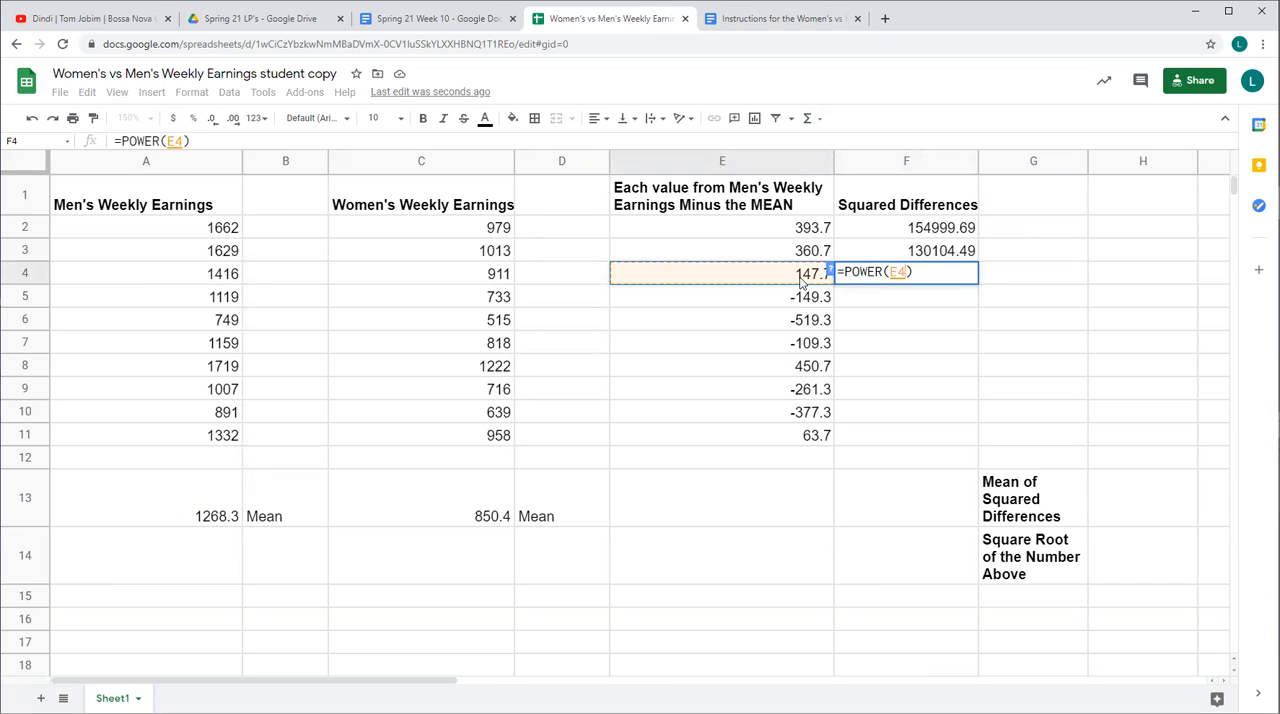
type(", ")
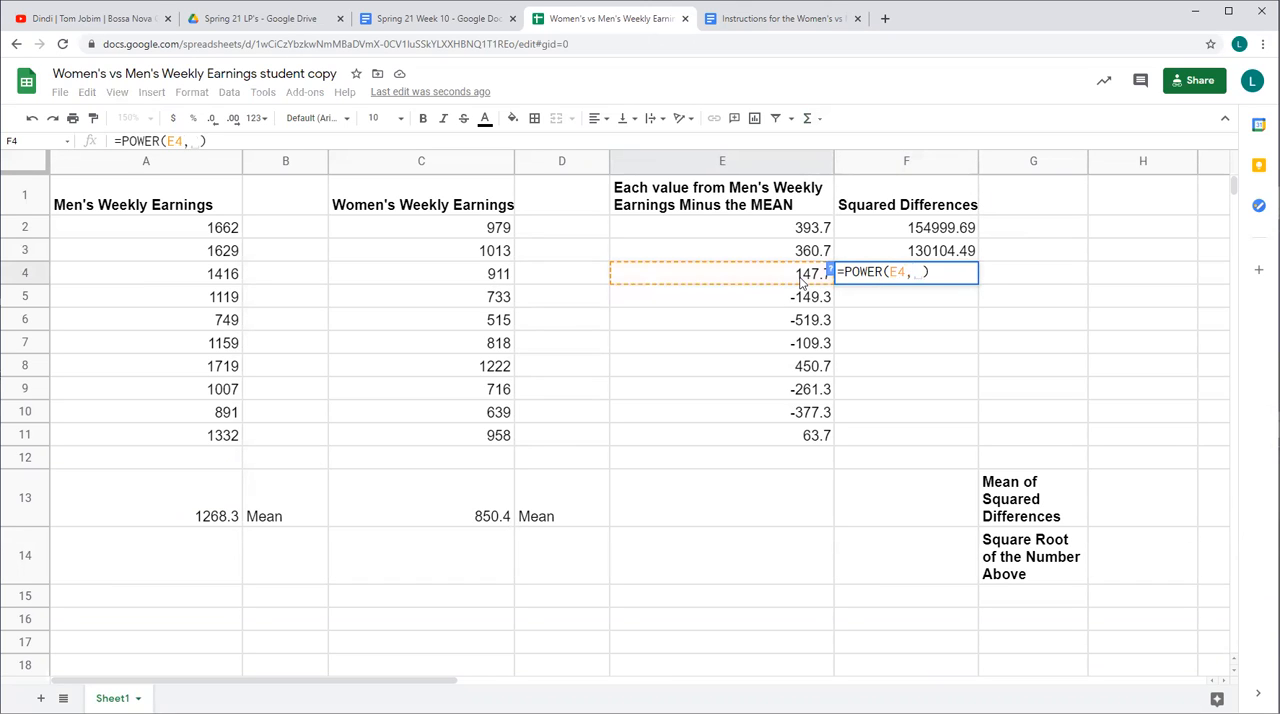
type("2")
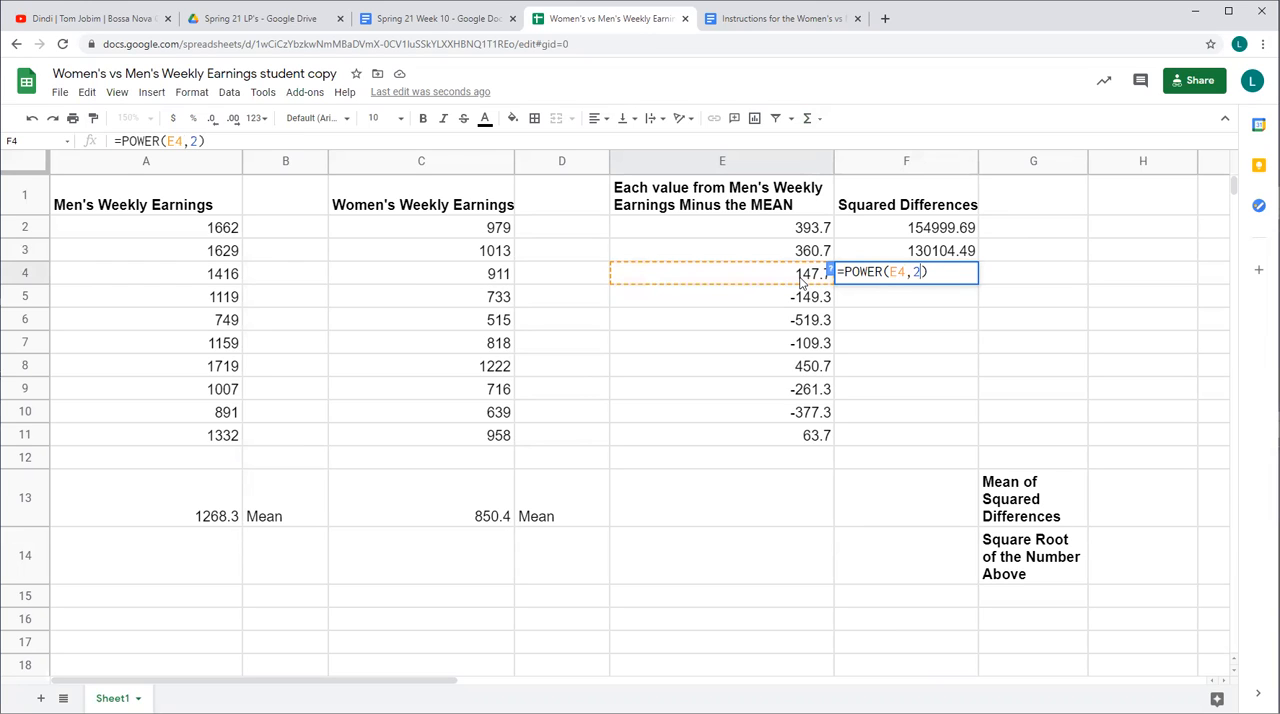
key("Return")
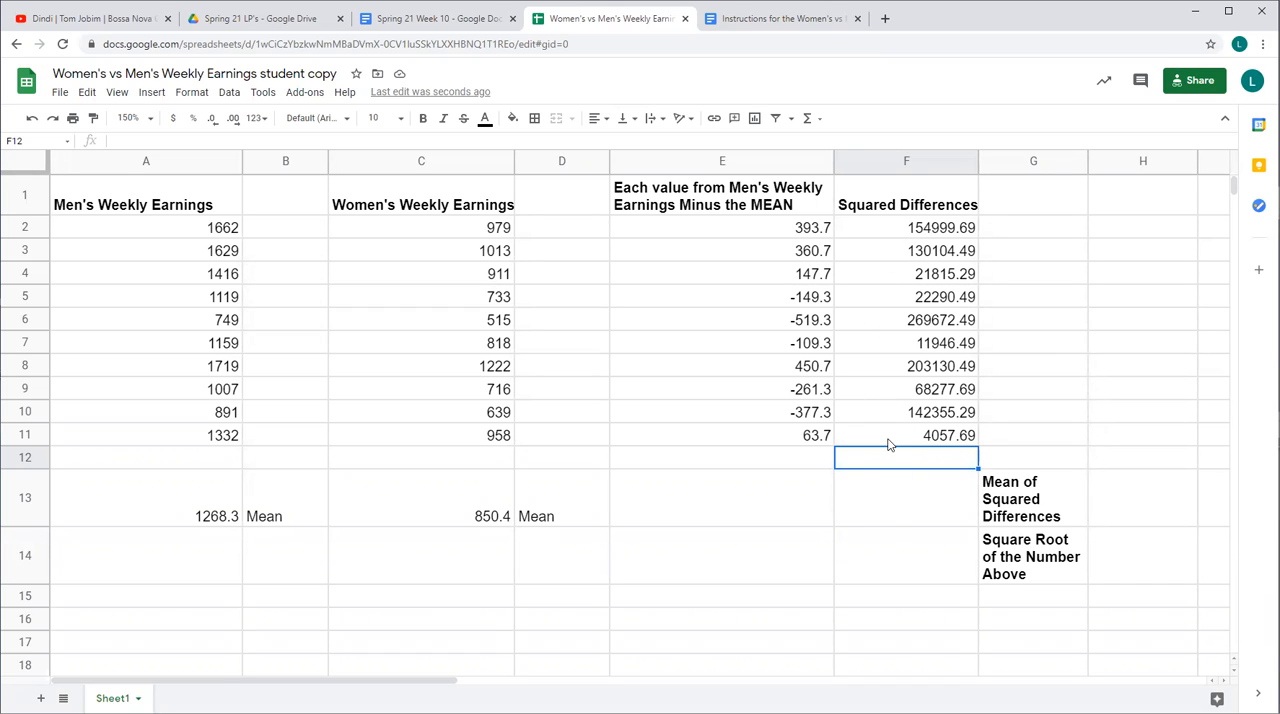
Check the POWER formulas of the squared differences in cells F5 to F7, one cell at a time
left_click(928, 297)
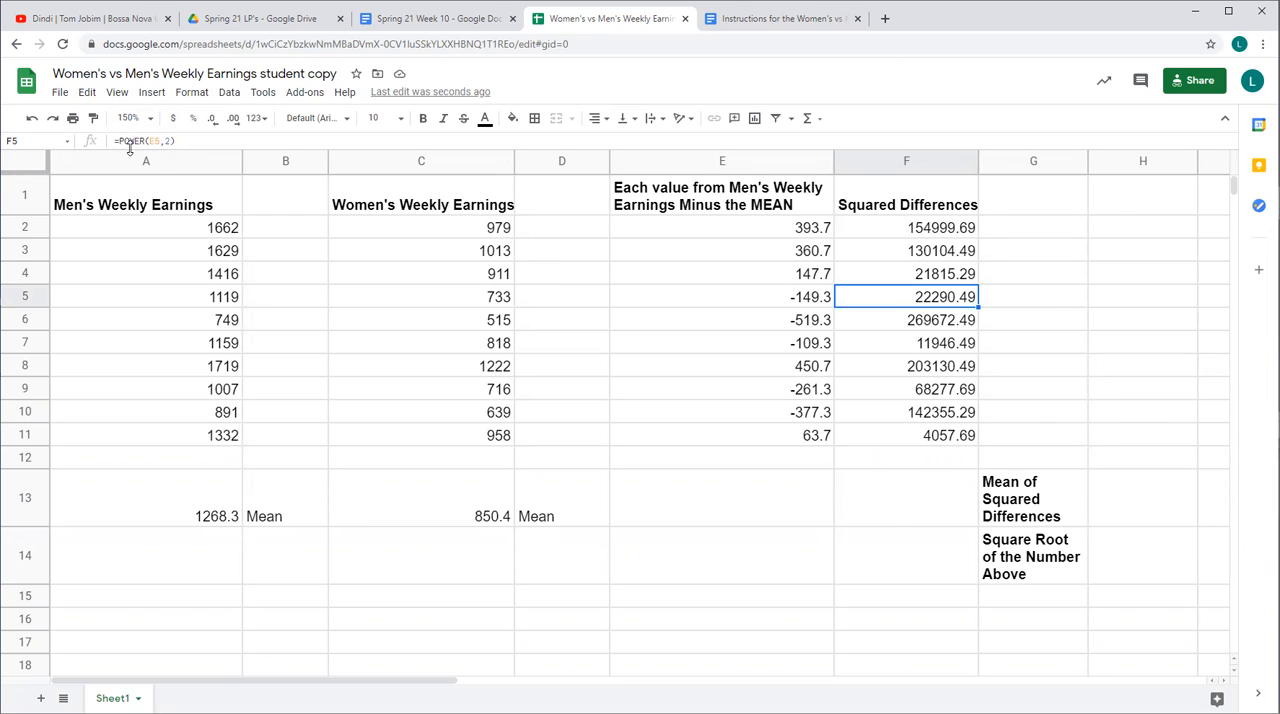
left_click(938, 322)
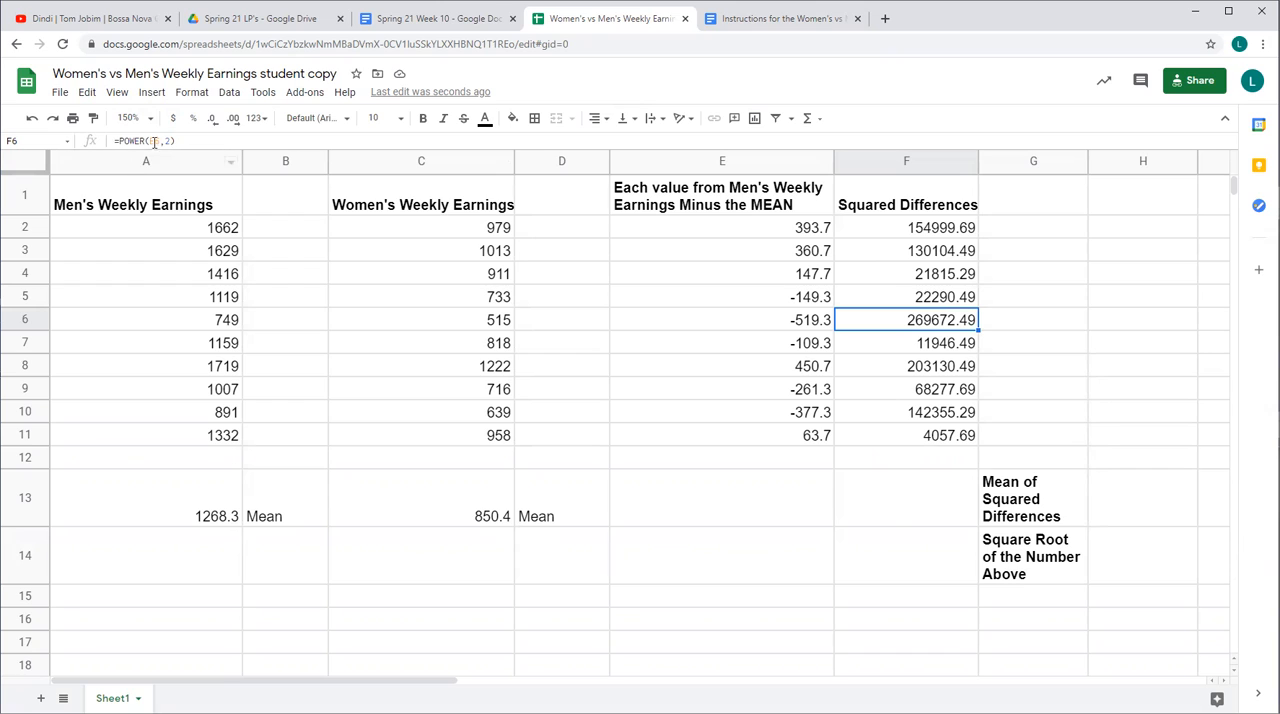
left_click(915, 348)
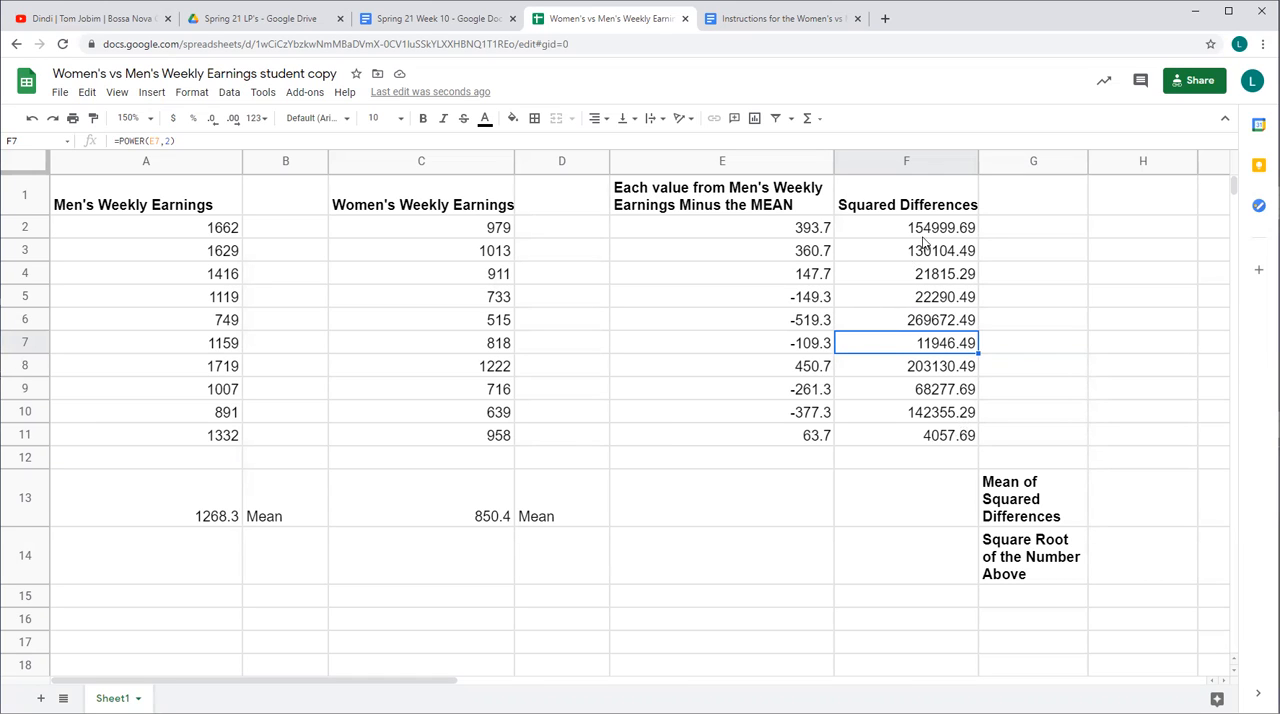
Read the Mean of Squared Differences instructions in the document, then average the squared differences in spreadsheet cell F13 with =AVERAGE(F2:F11)
left_click(770, 20)
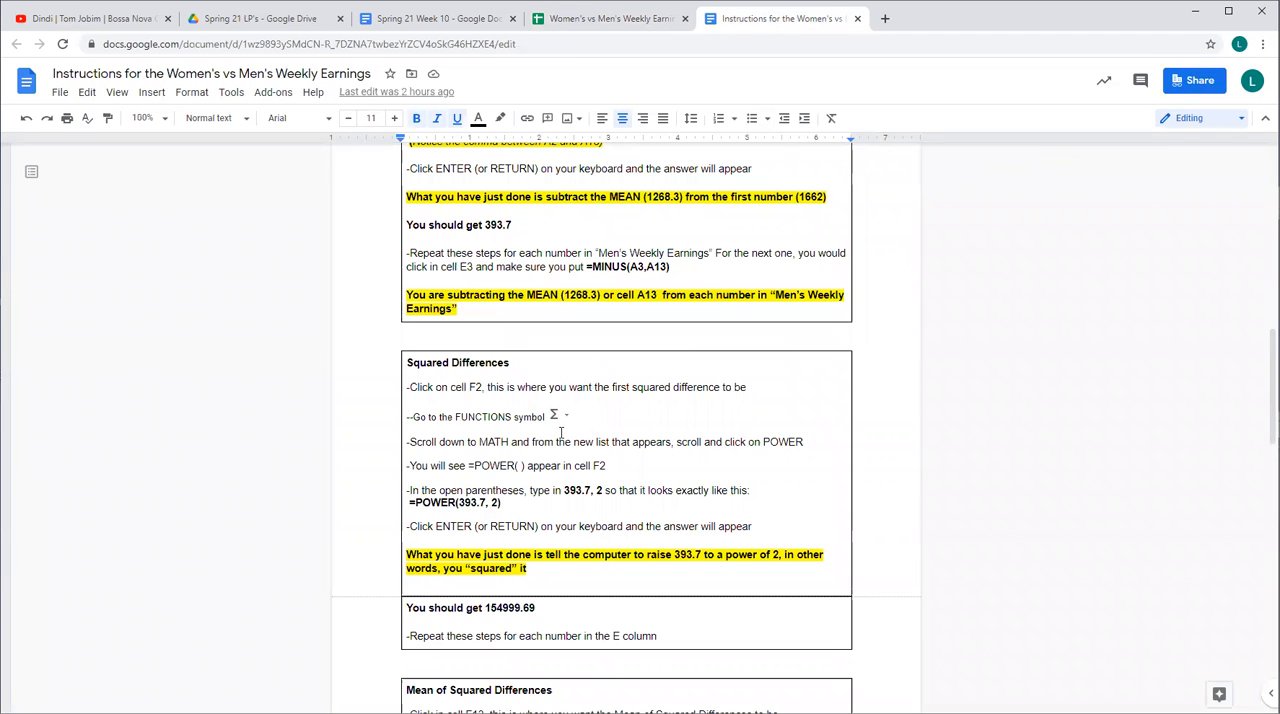
scroll(563, 432, "down", 2)
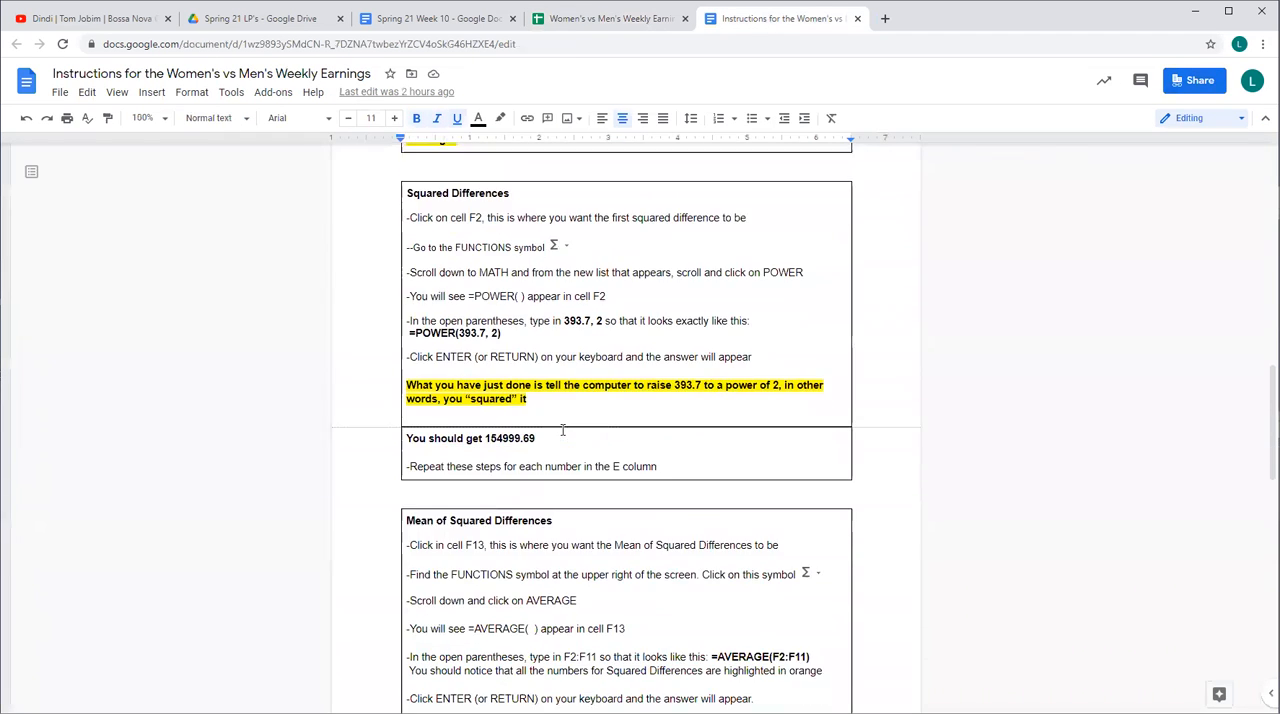
scroll(563, 425, "down", 1)
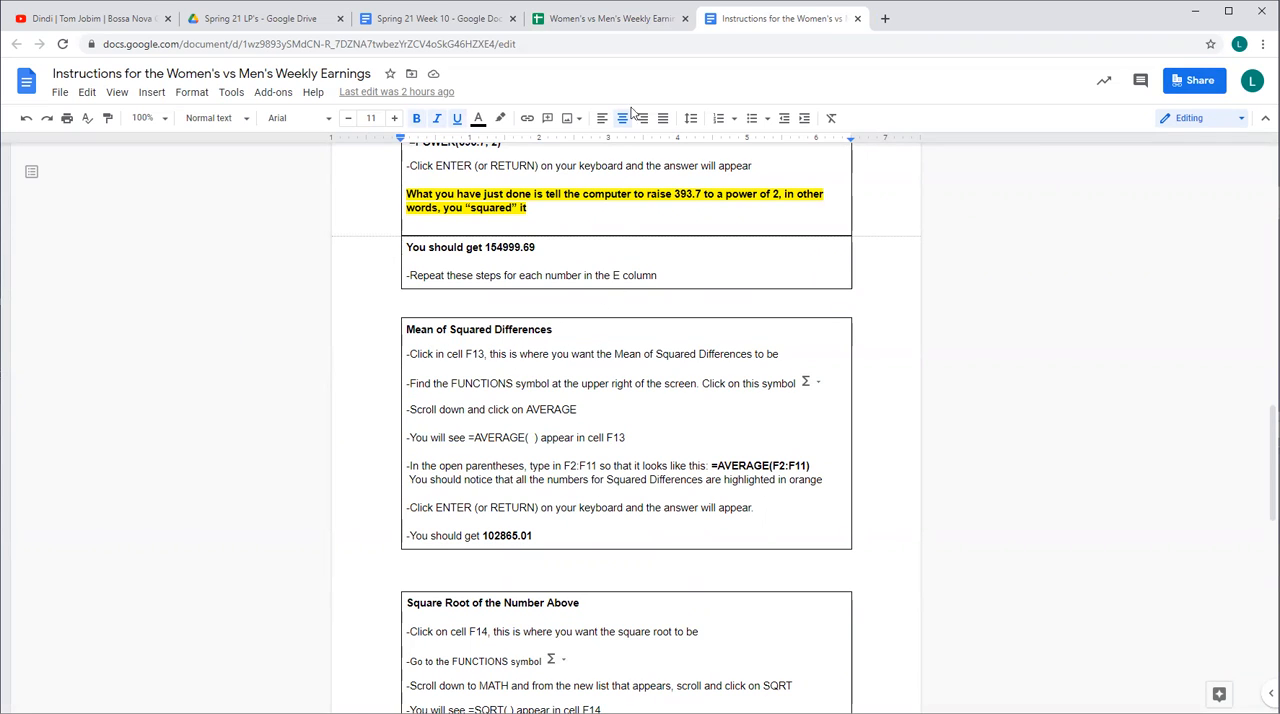
left_click(600, 20)
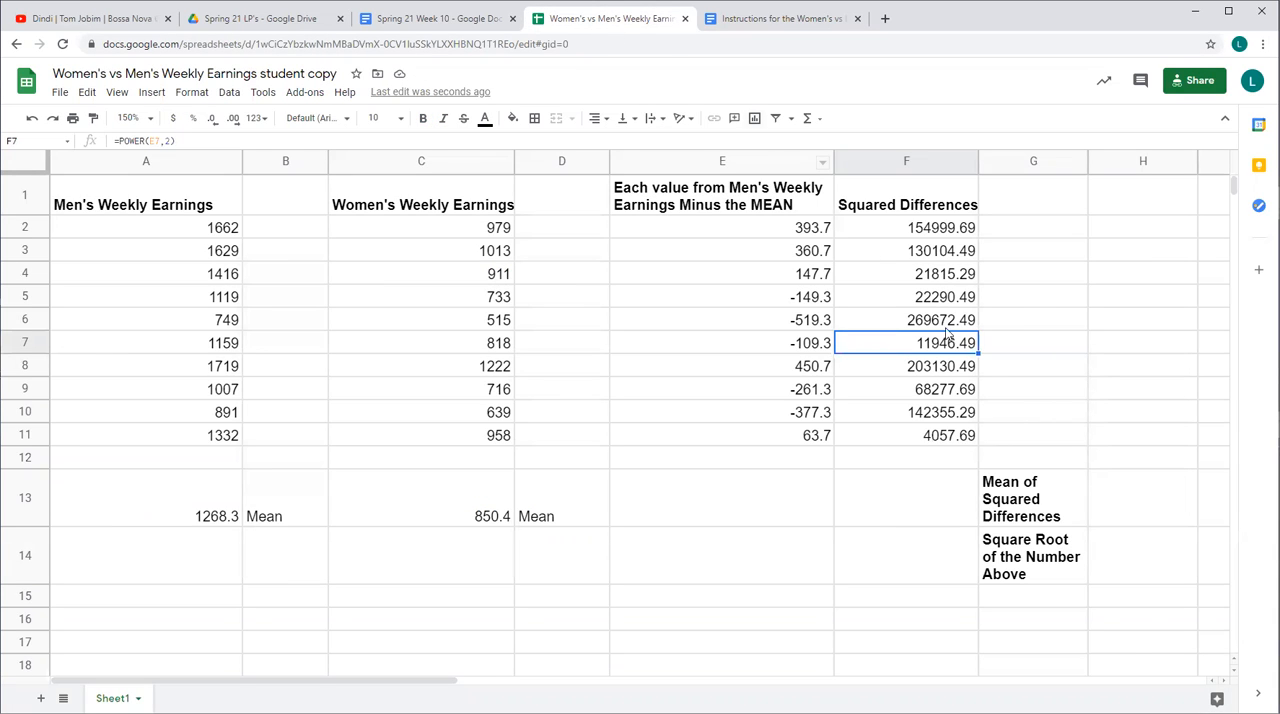
left_click(958, 509)
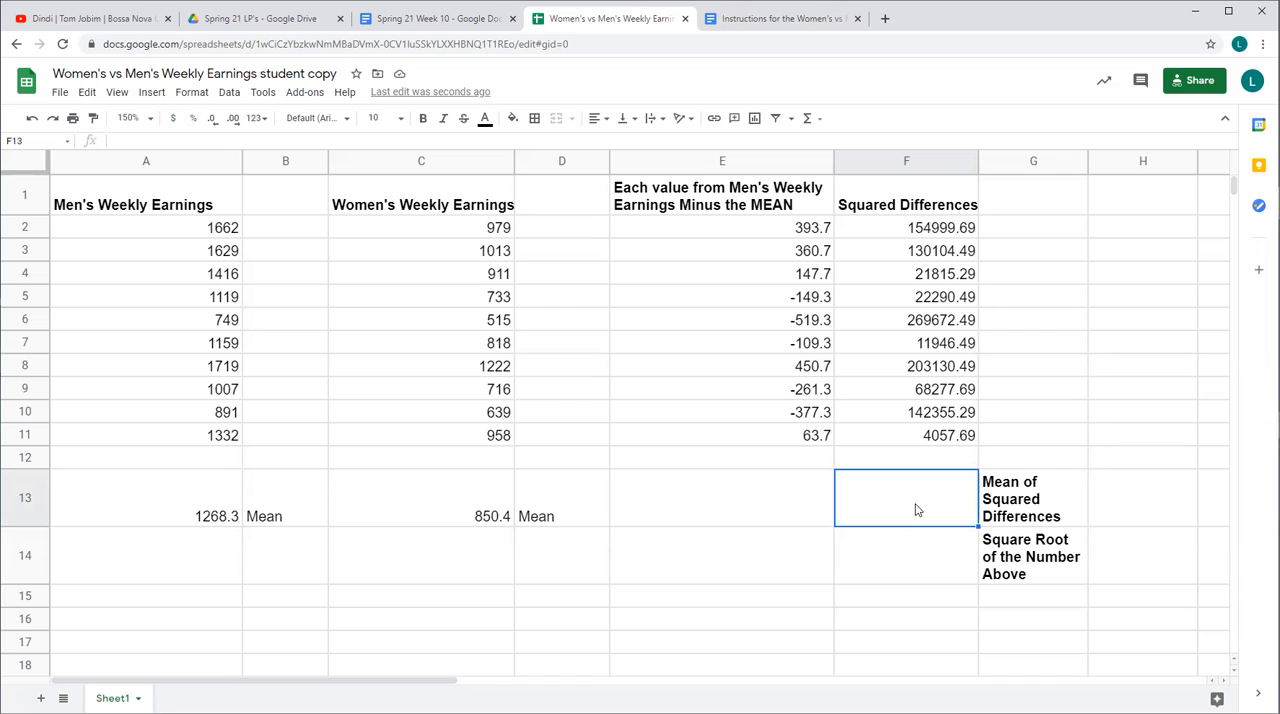
left_click(815, 126)
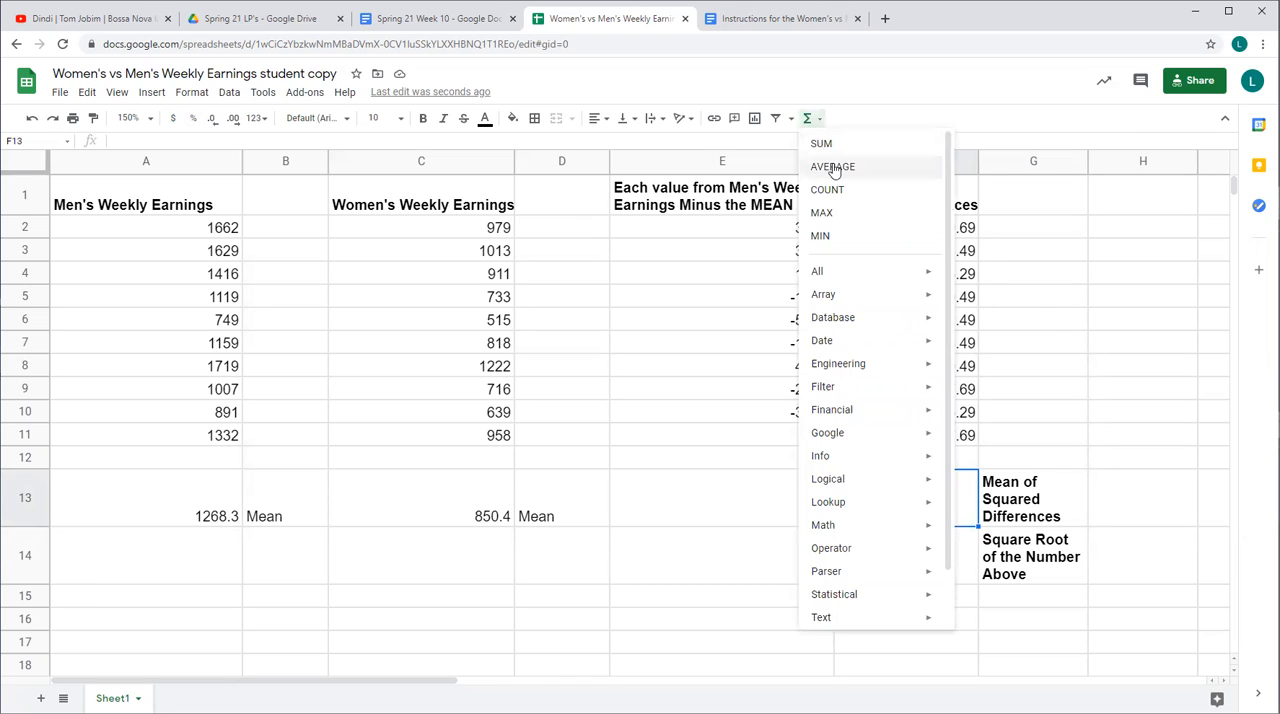
left_click(833, 166)
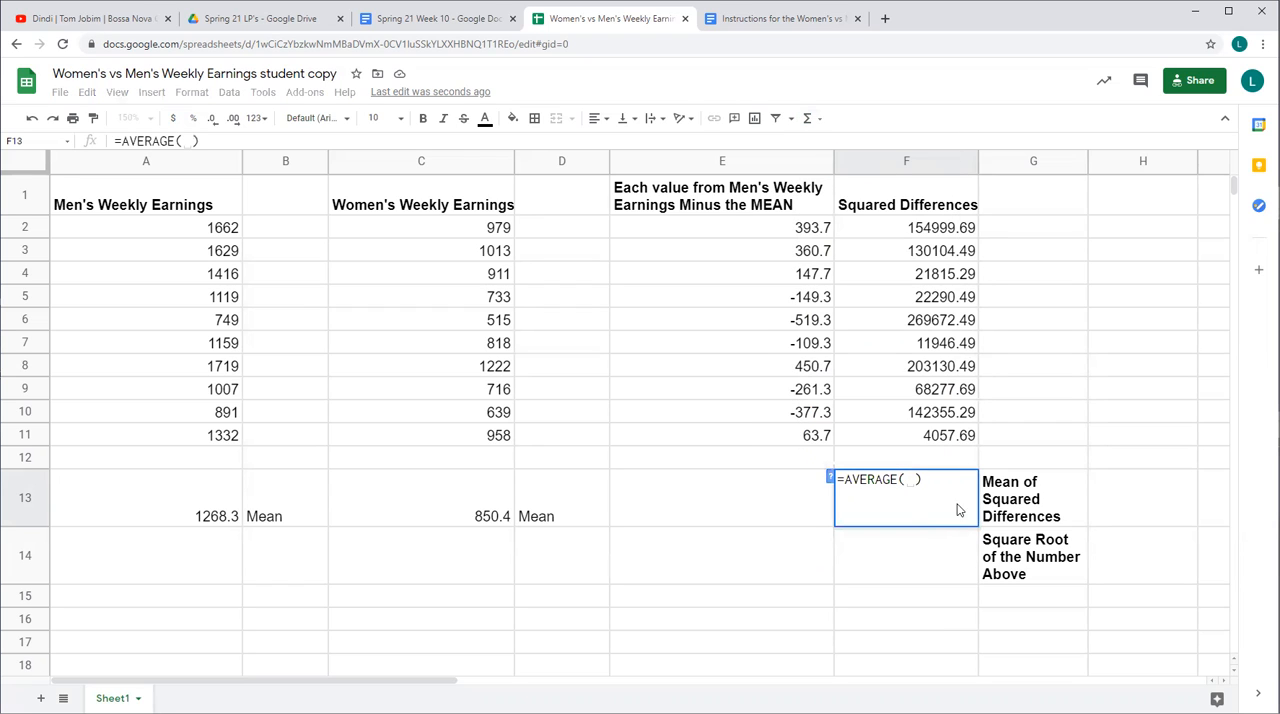
left_click(940, 234)
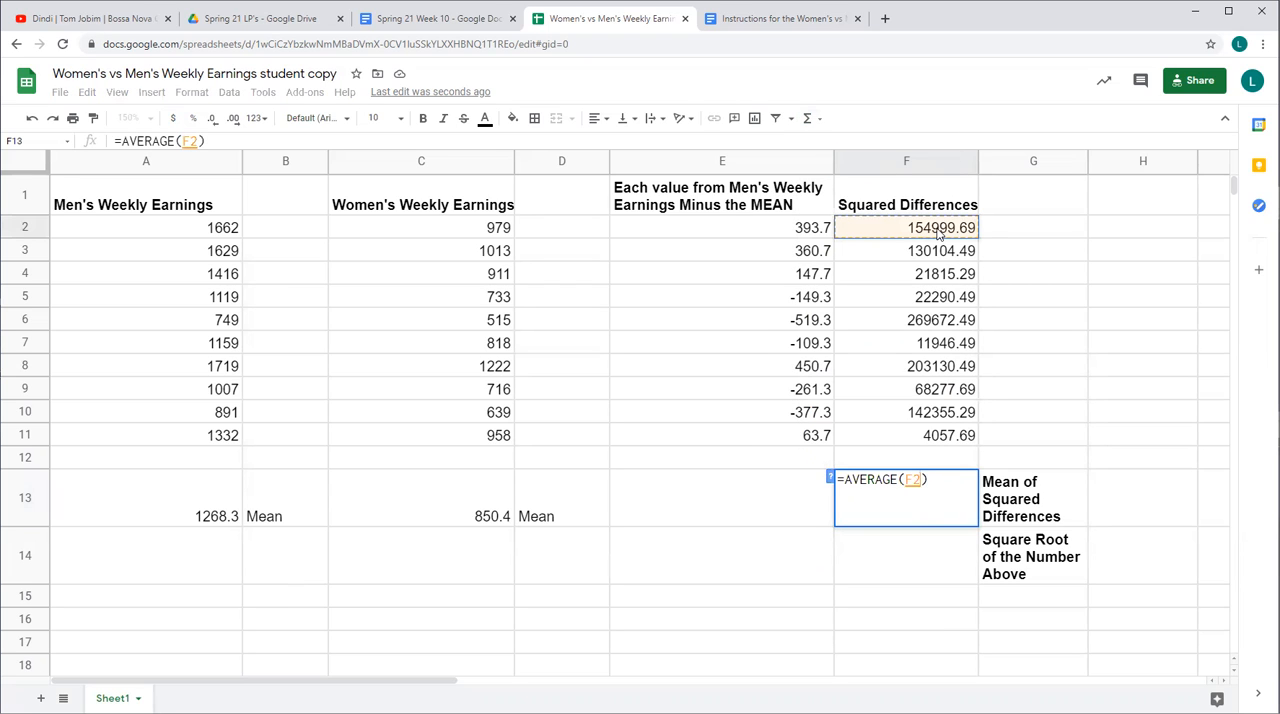
left_click_drag(938, 231, 943, 441)
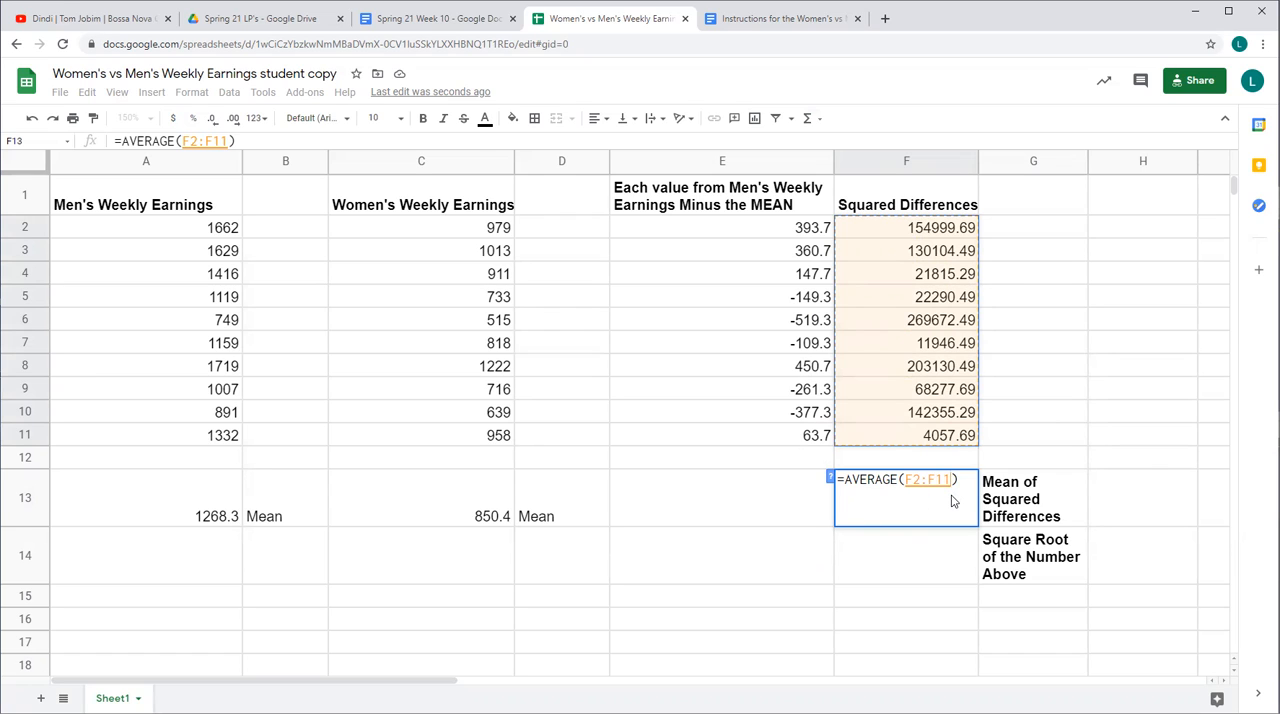
key("Return")
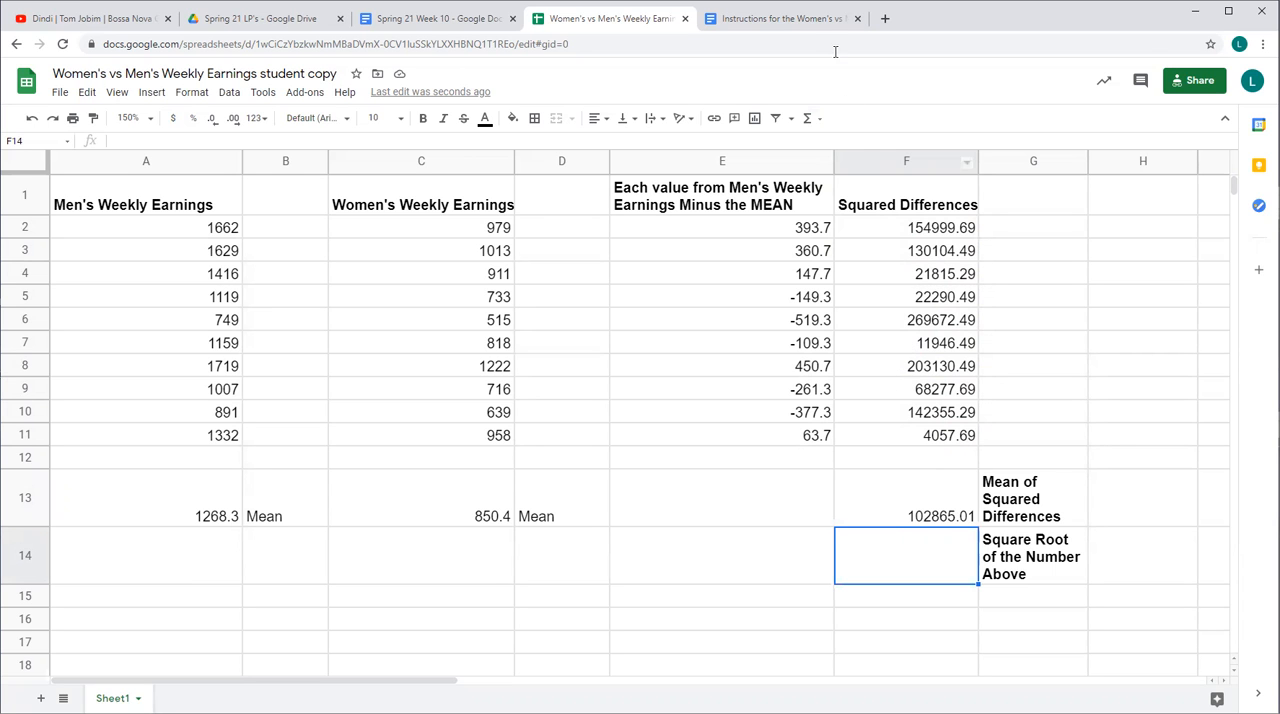
Read the Square Root of the Number Above instructions, then calculate the square root in spreadsheet cell F14 with the Math function =SQRT(F13)
left_click(790, 20)
scroll(640, 486, "down", 3)
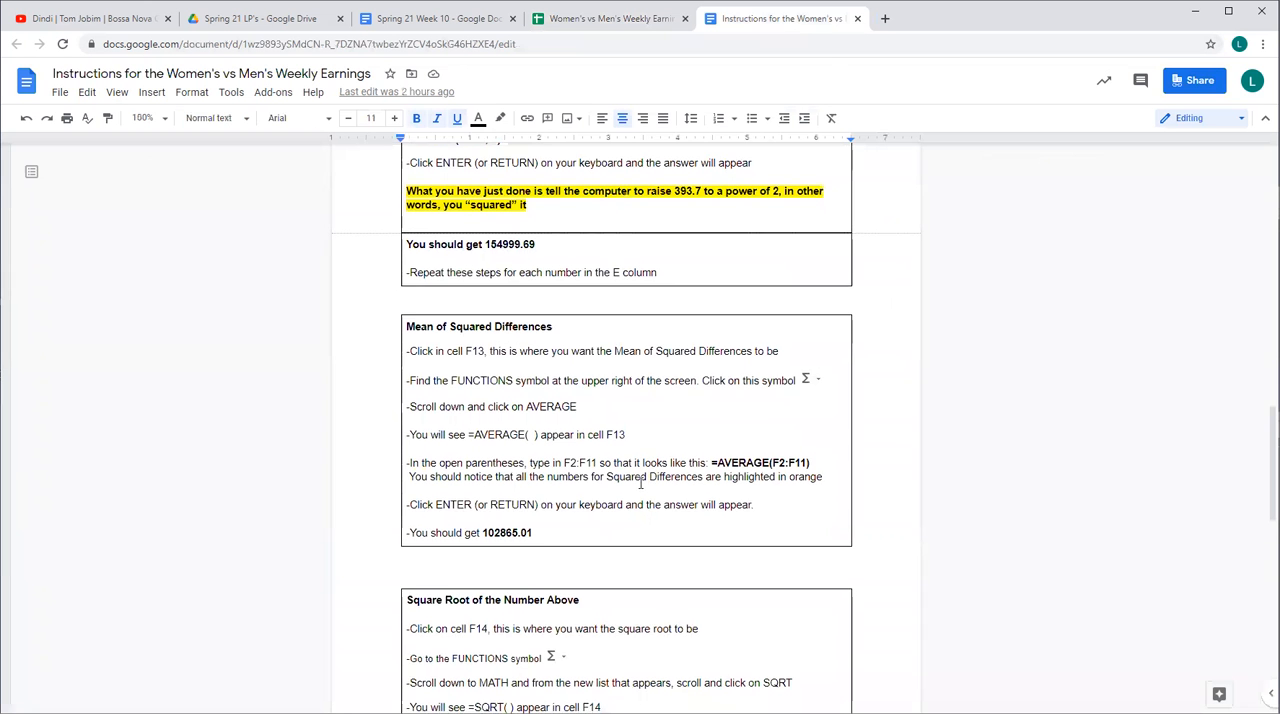
scroll(640, 483, "down", 1)
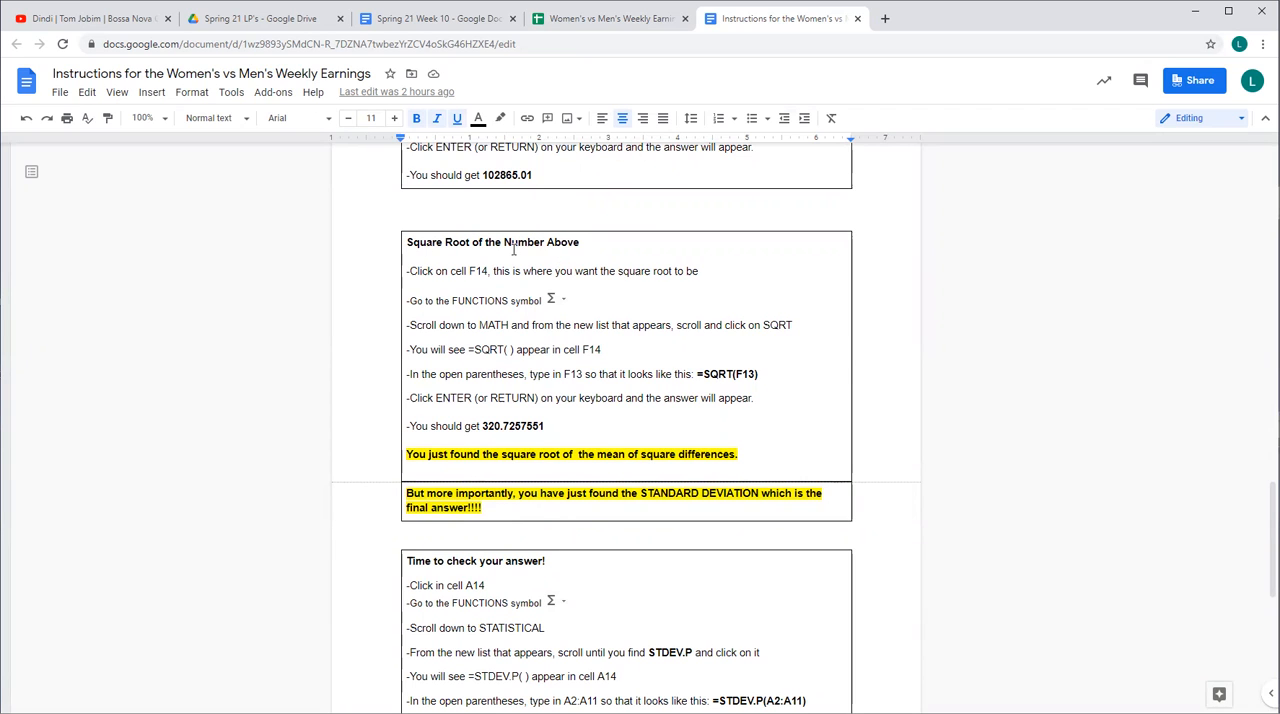
left_click(615, 27)
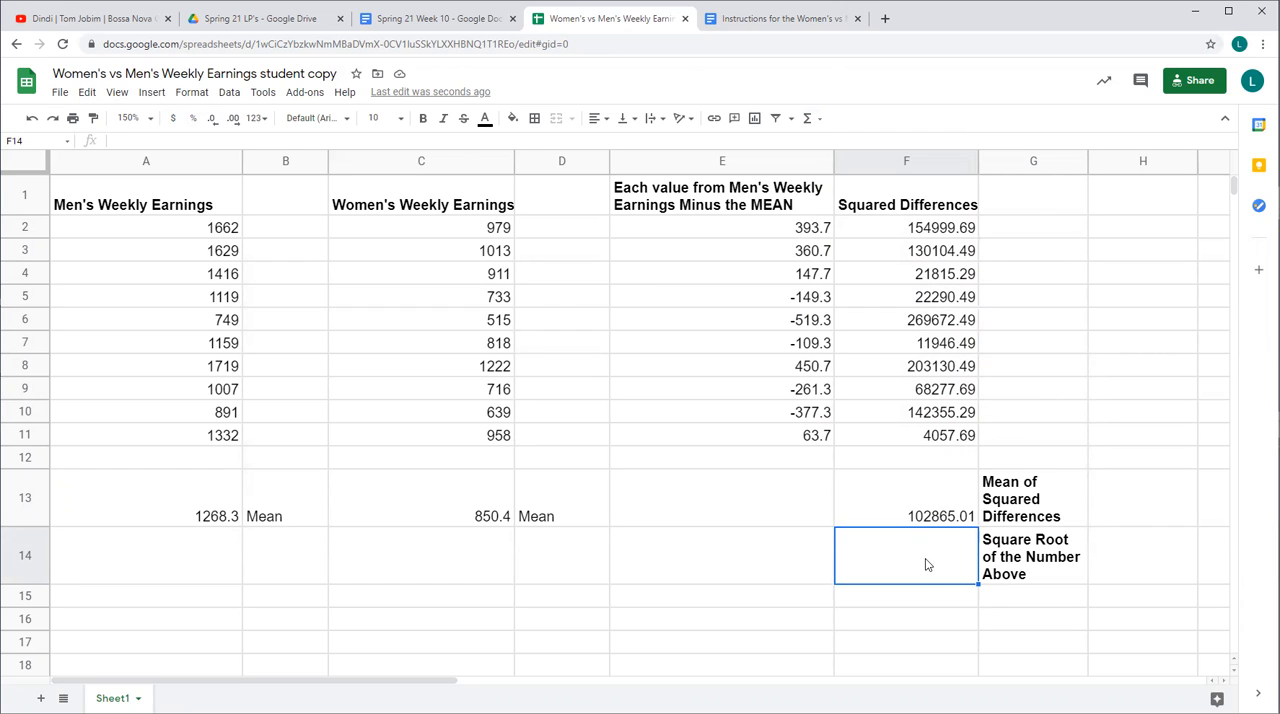
left_click(810, 118)
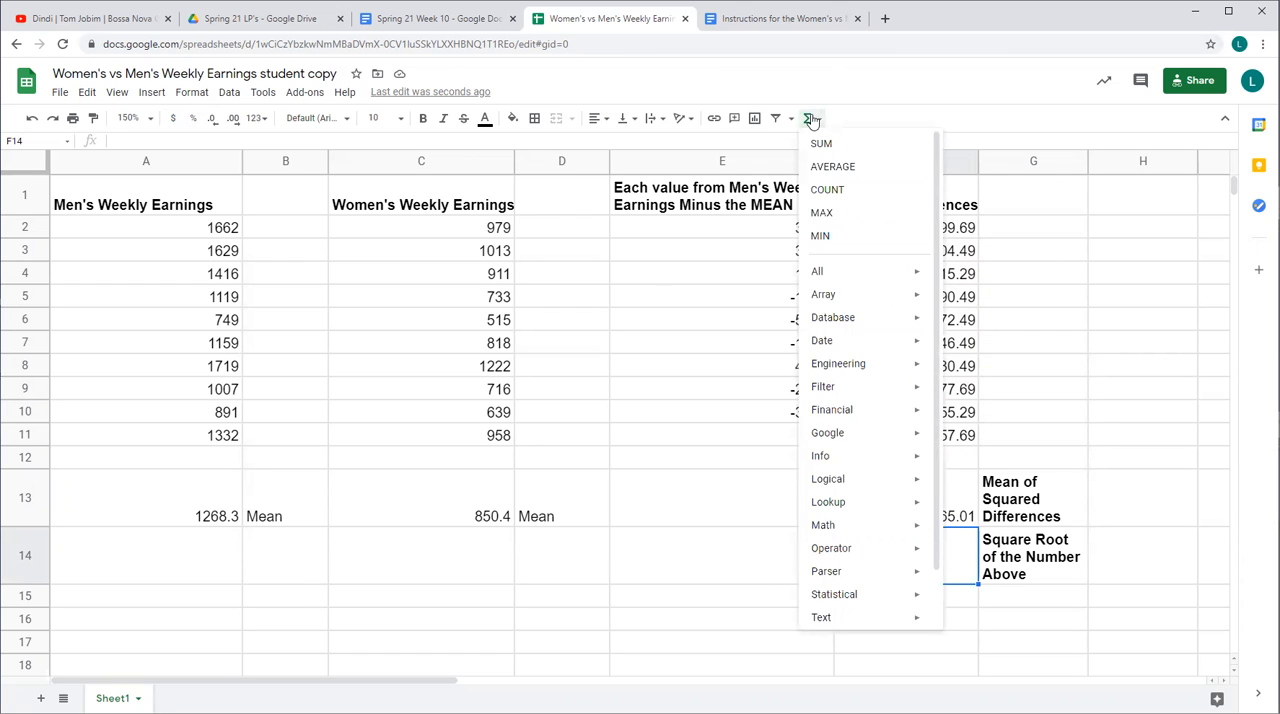
mouse_move(830, 527)
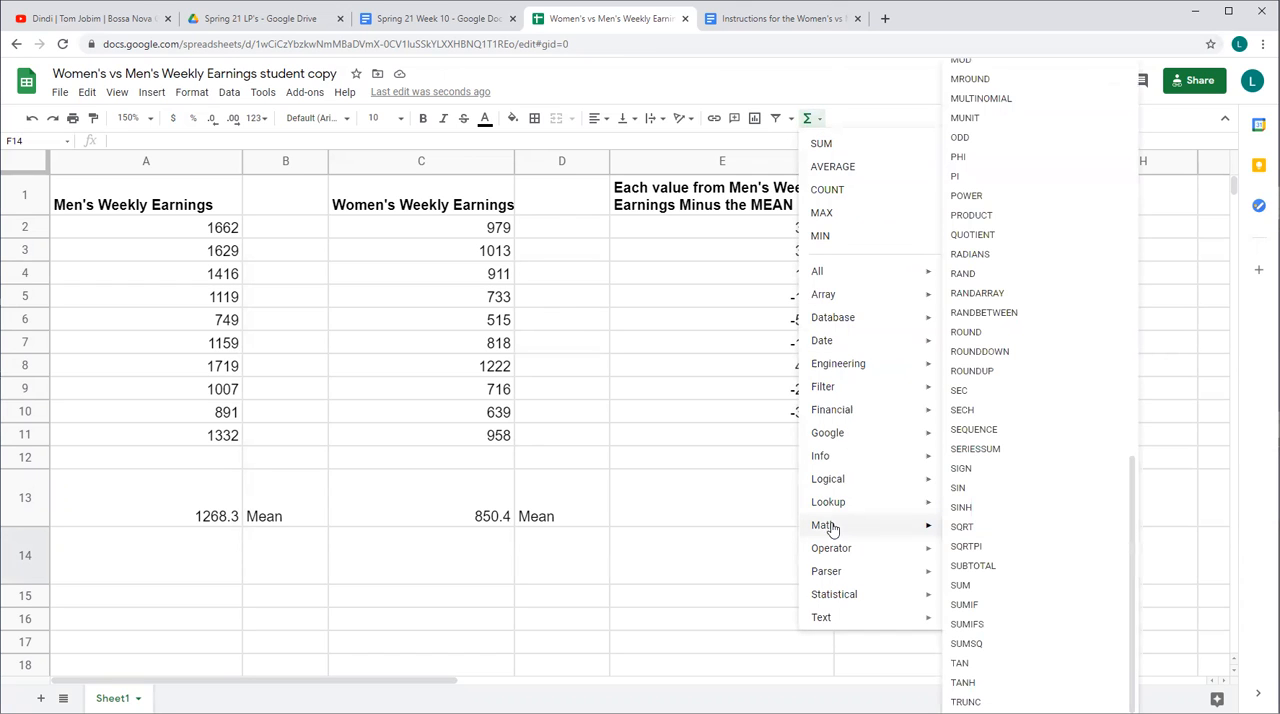
left_click(973, 533)
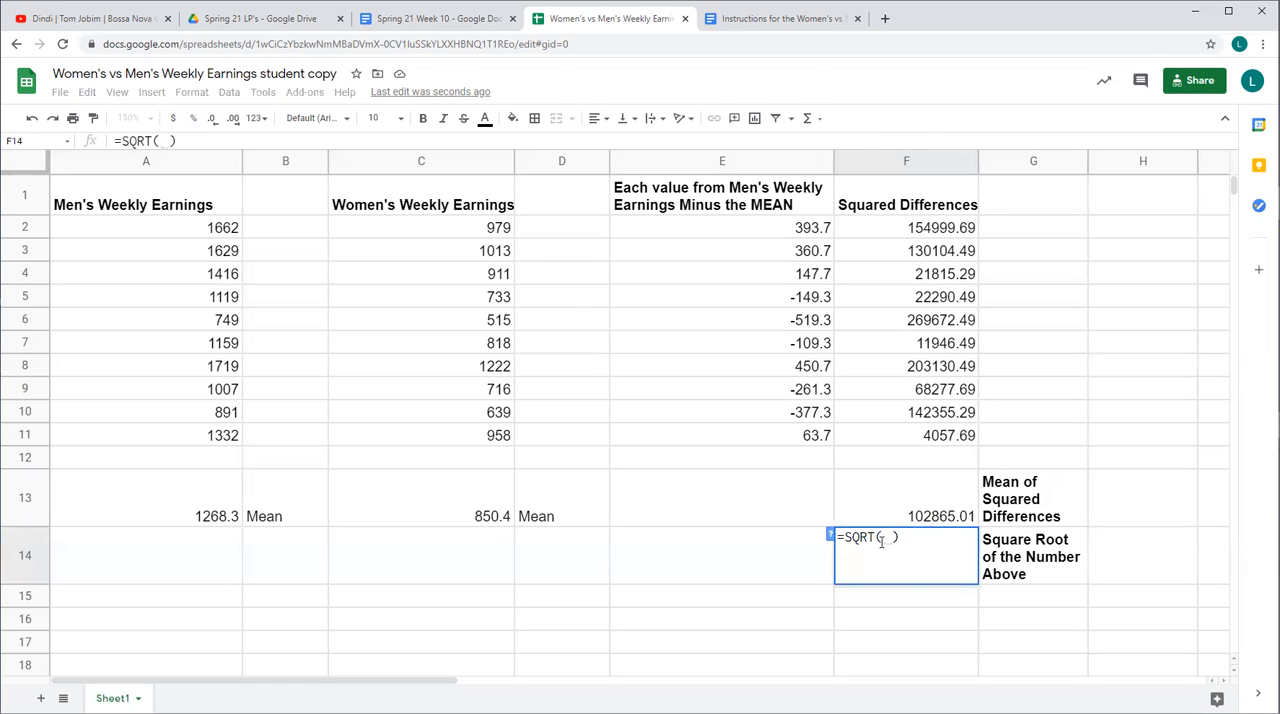
left_click(940, 516)
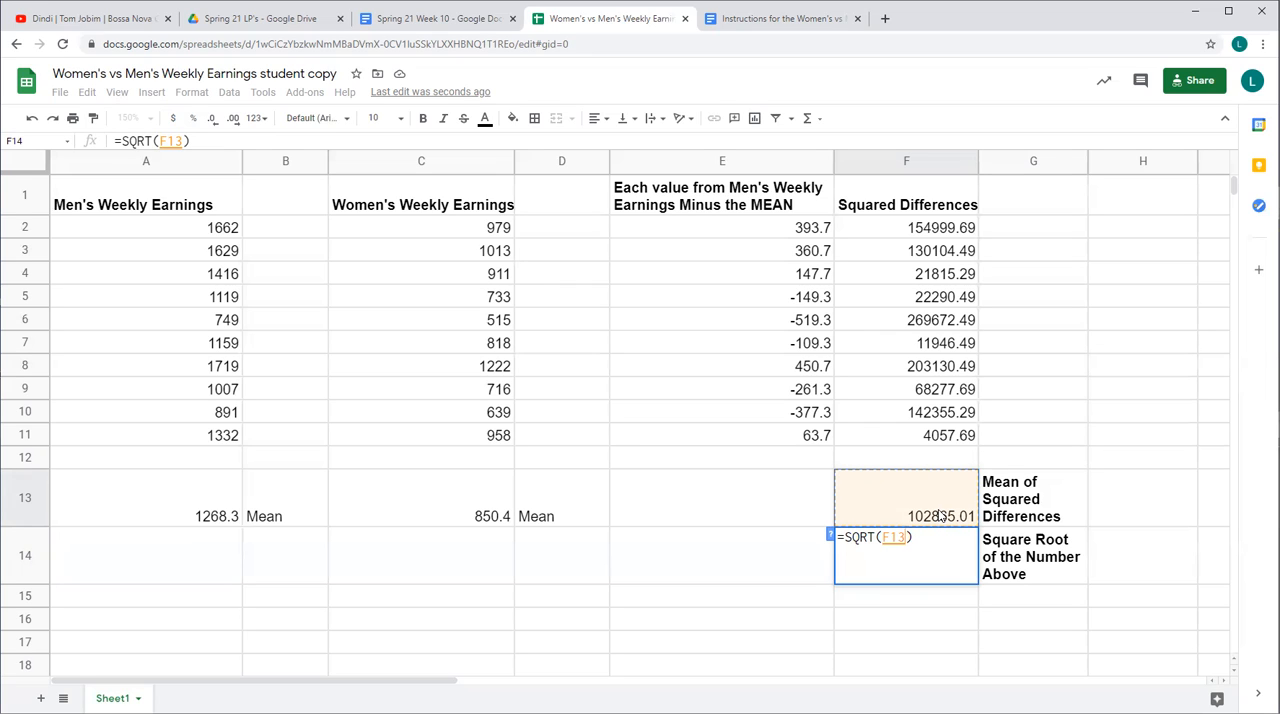
key("Return")
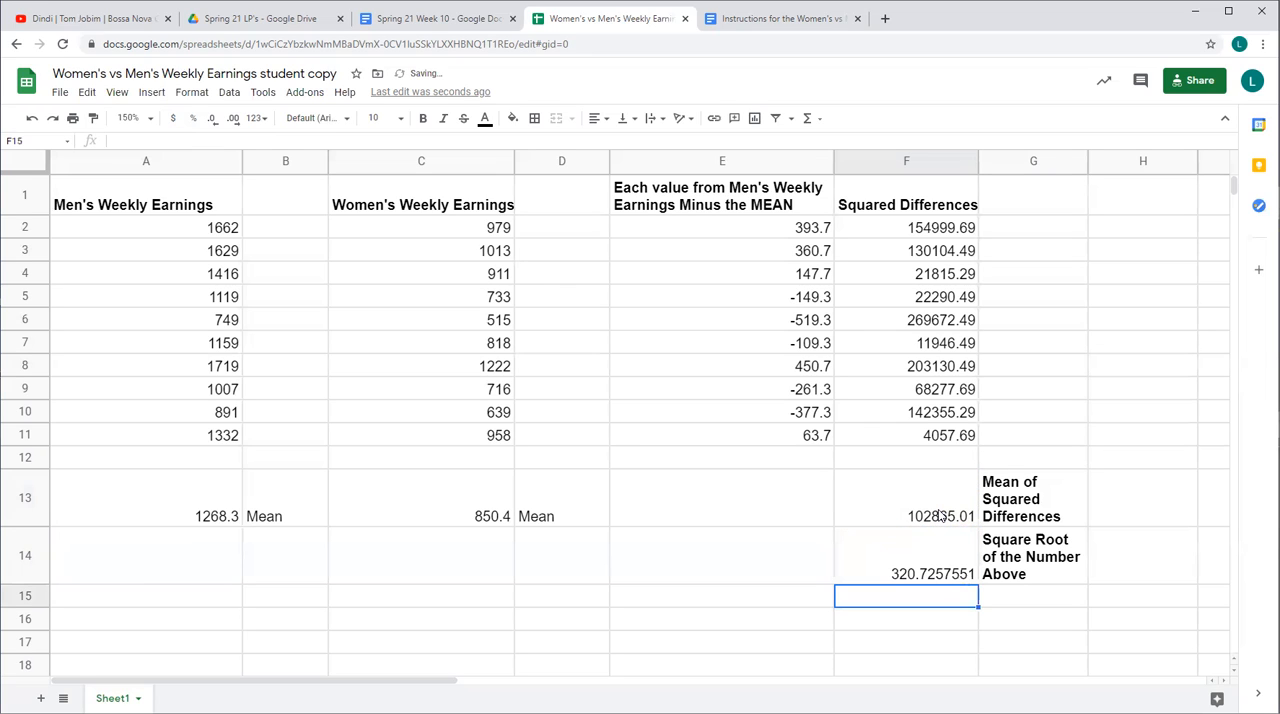
Highlight the square root result in cell F14 with a yellow fill color
left_click(925, 565)
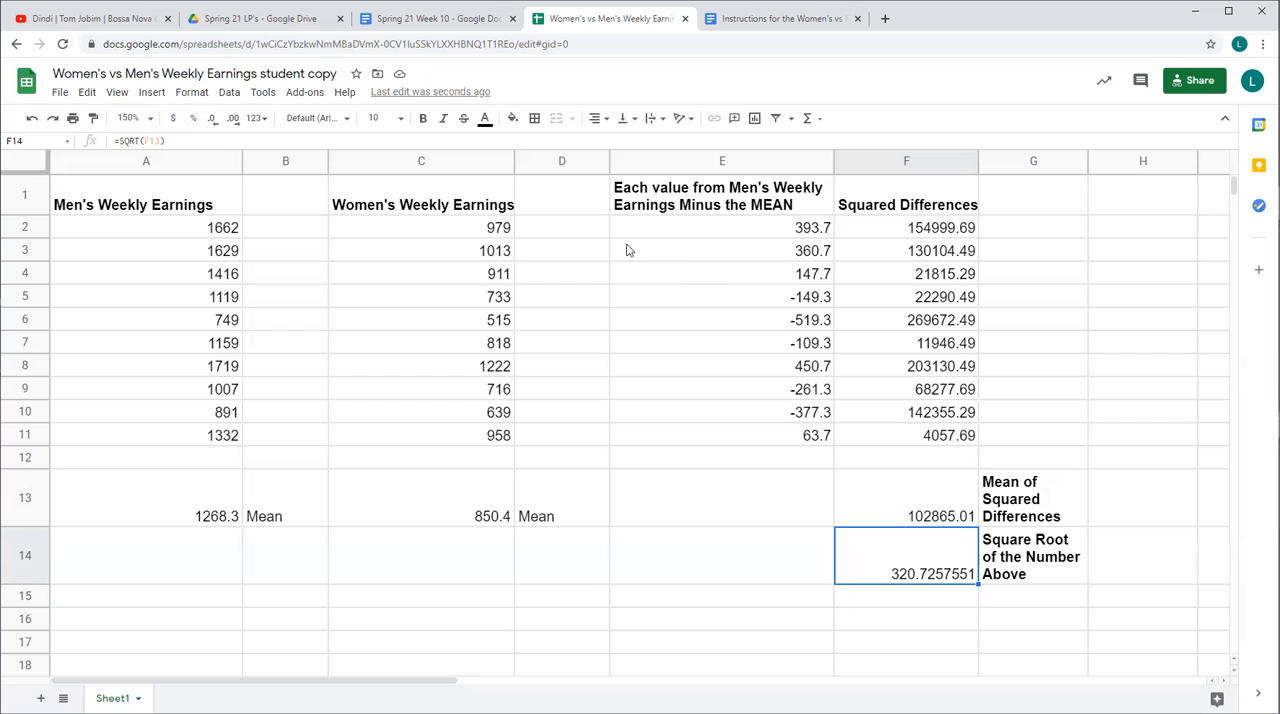
left_click(512, 119)
left_click(566, 186)
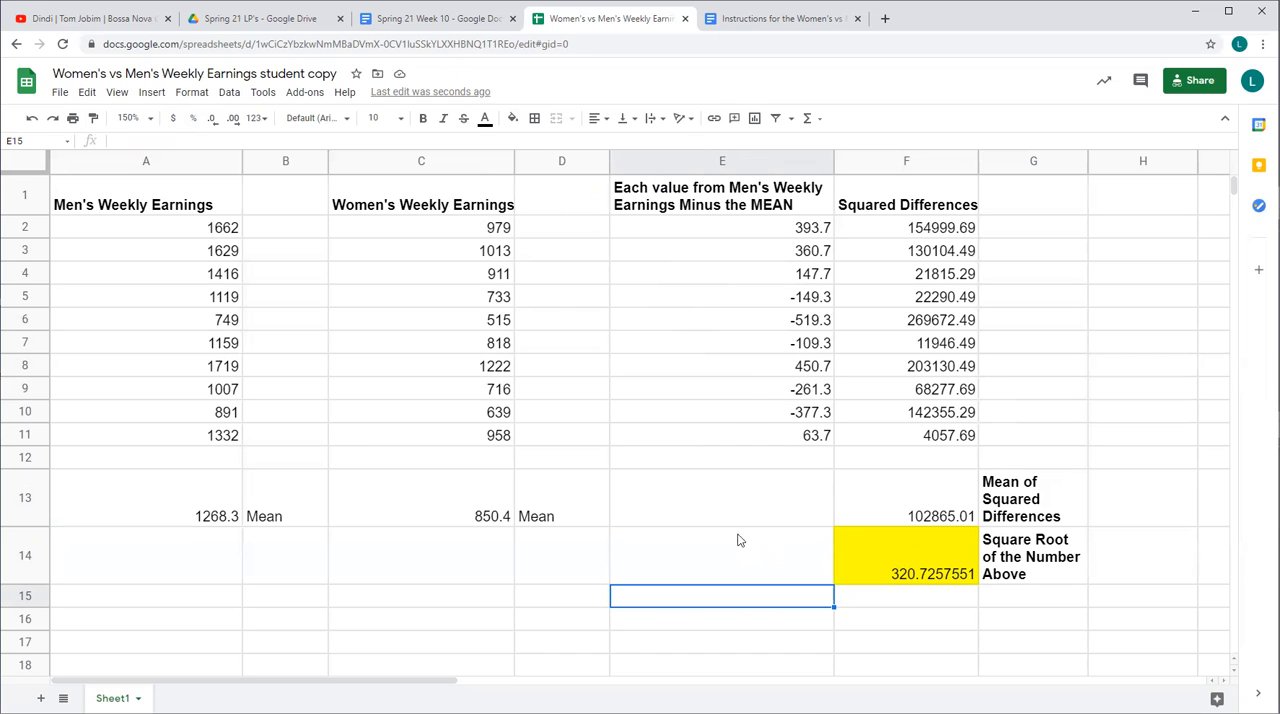
Calculate the population standard deviation of men's weekly earnings in cell A14 with the Statistical function =STDEV.P(A2:A11)
left_click(187, 562)
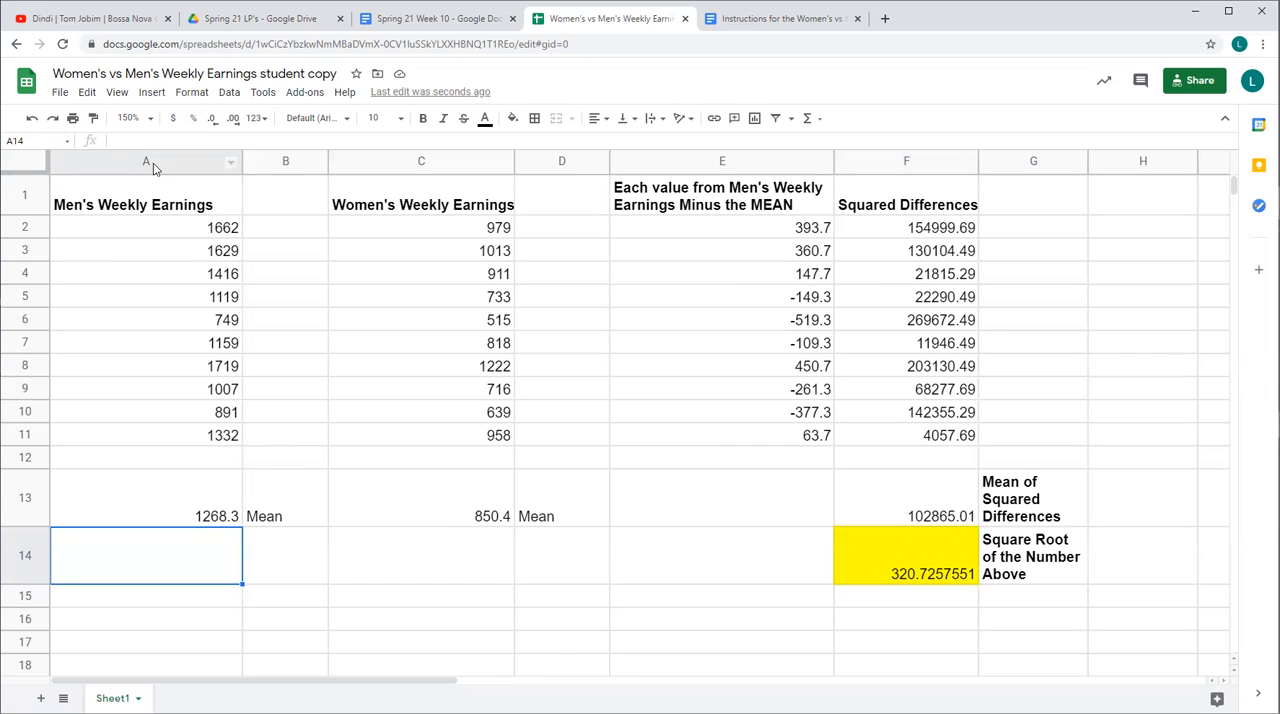
left_click(902, 558)
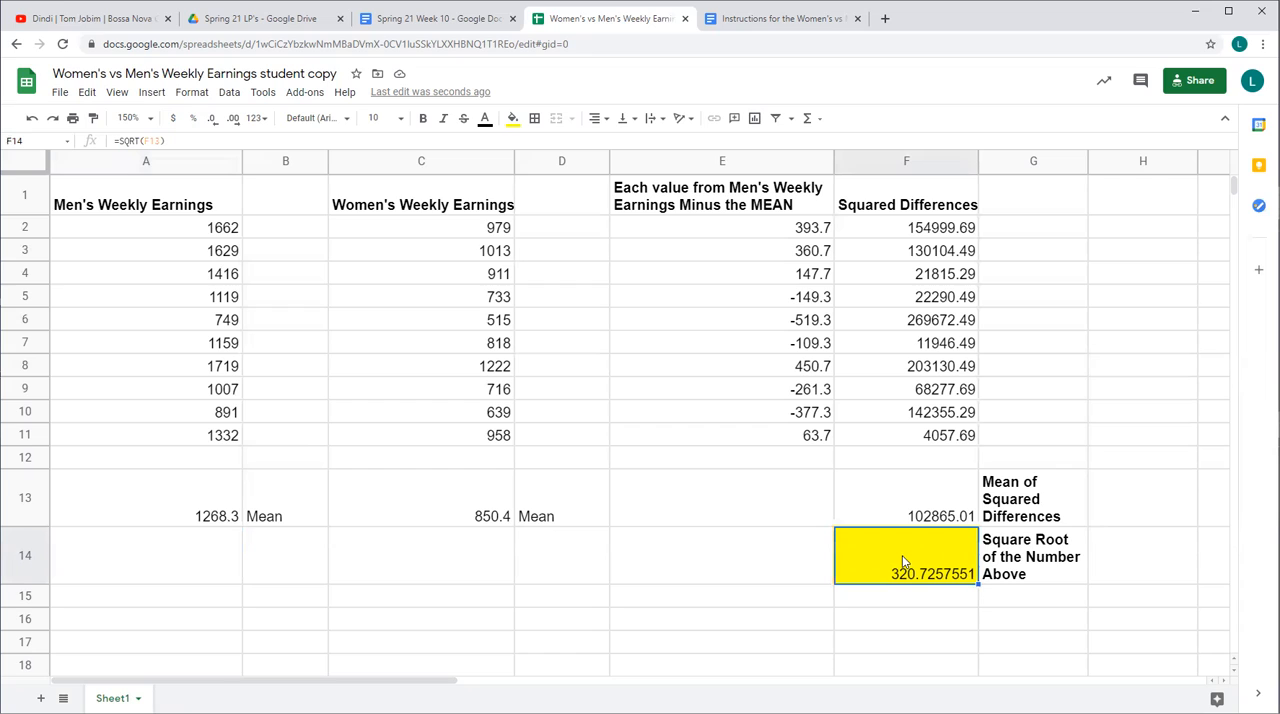
left_click(171, 564)
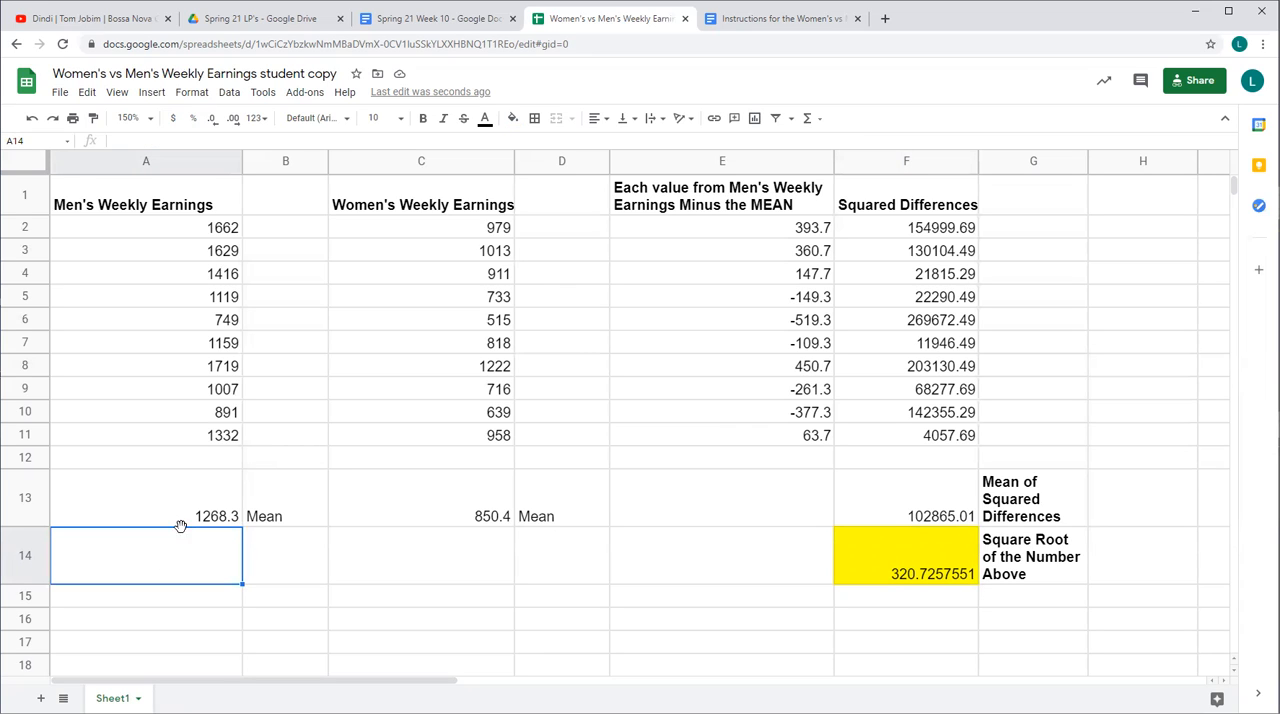
left_click(812, 120)
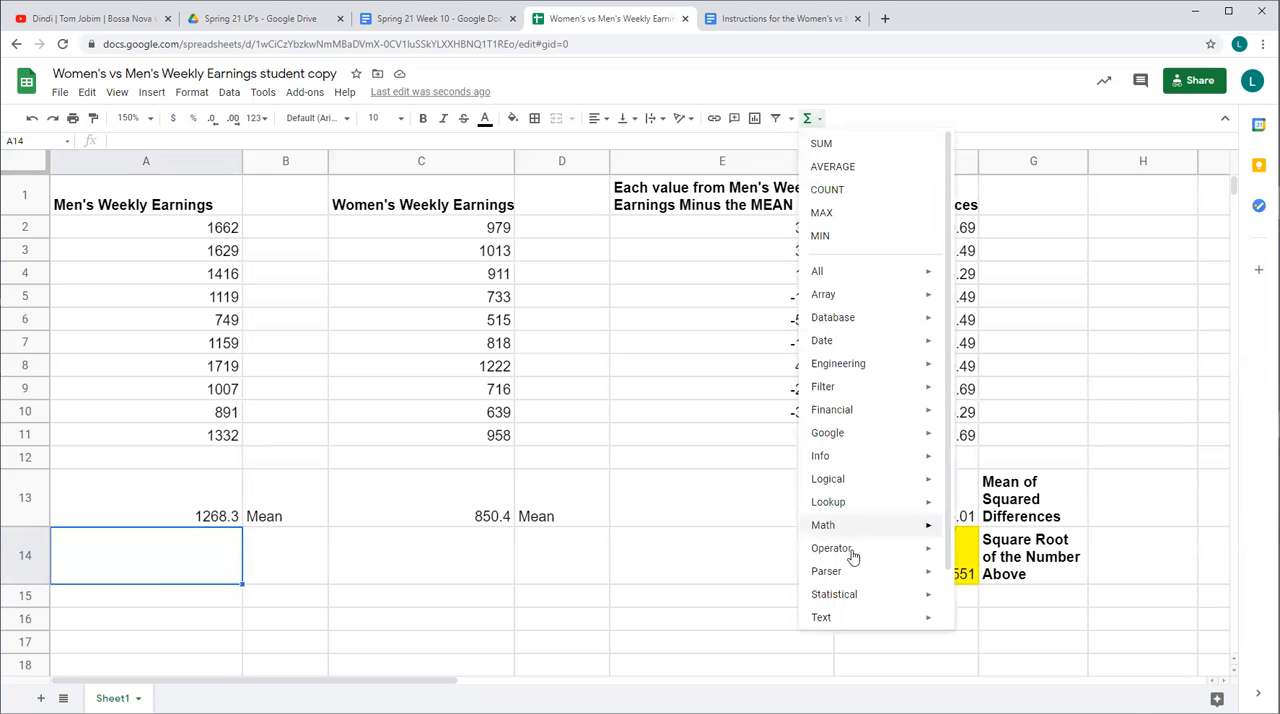
mouse_move(846, 600)
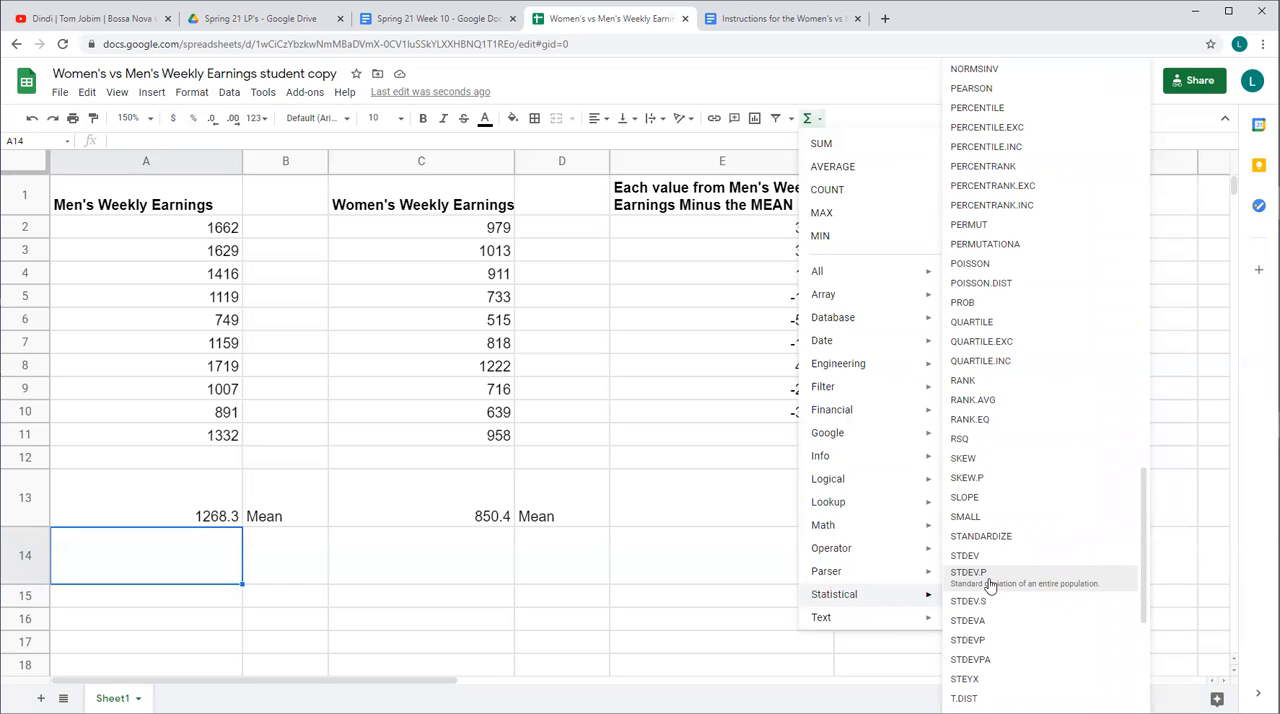
left_click(970, 573)
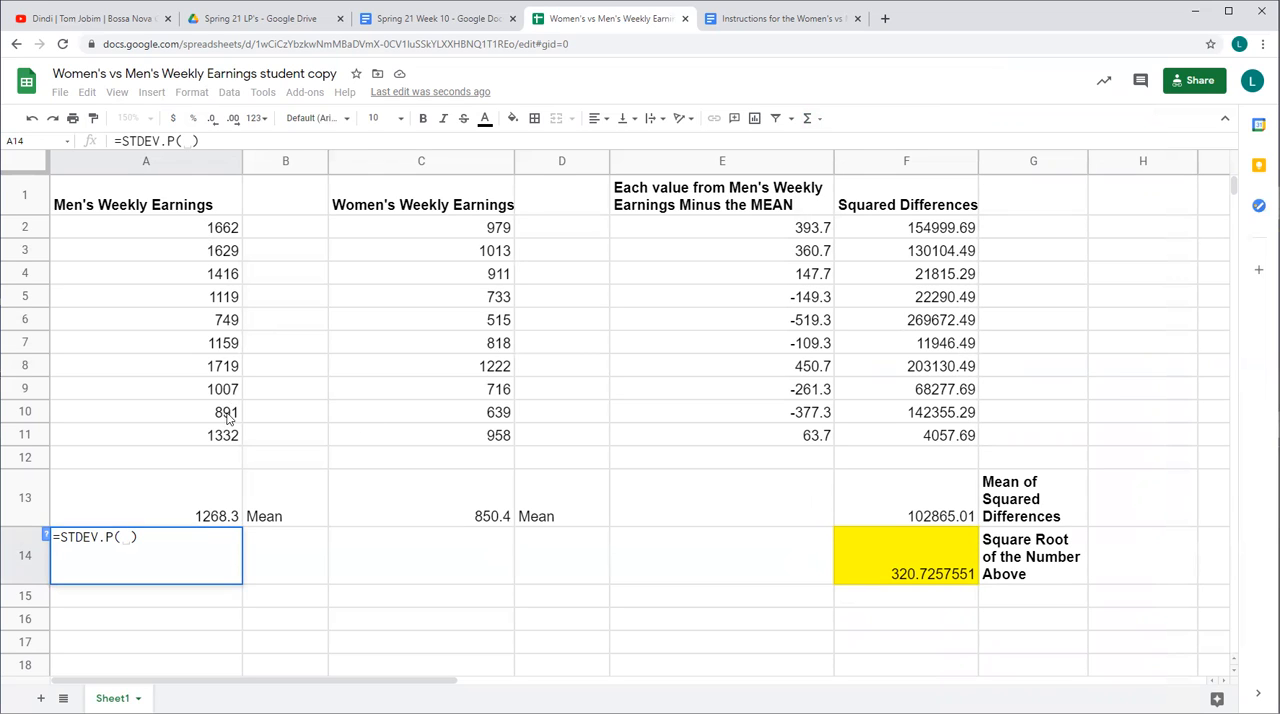
left_click(212, 229)
left_click_drag(212, 229, 210, 440)
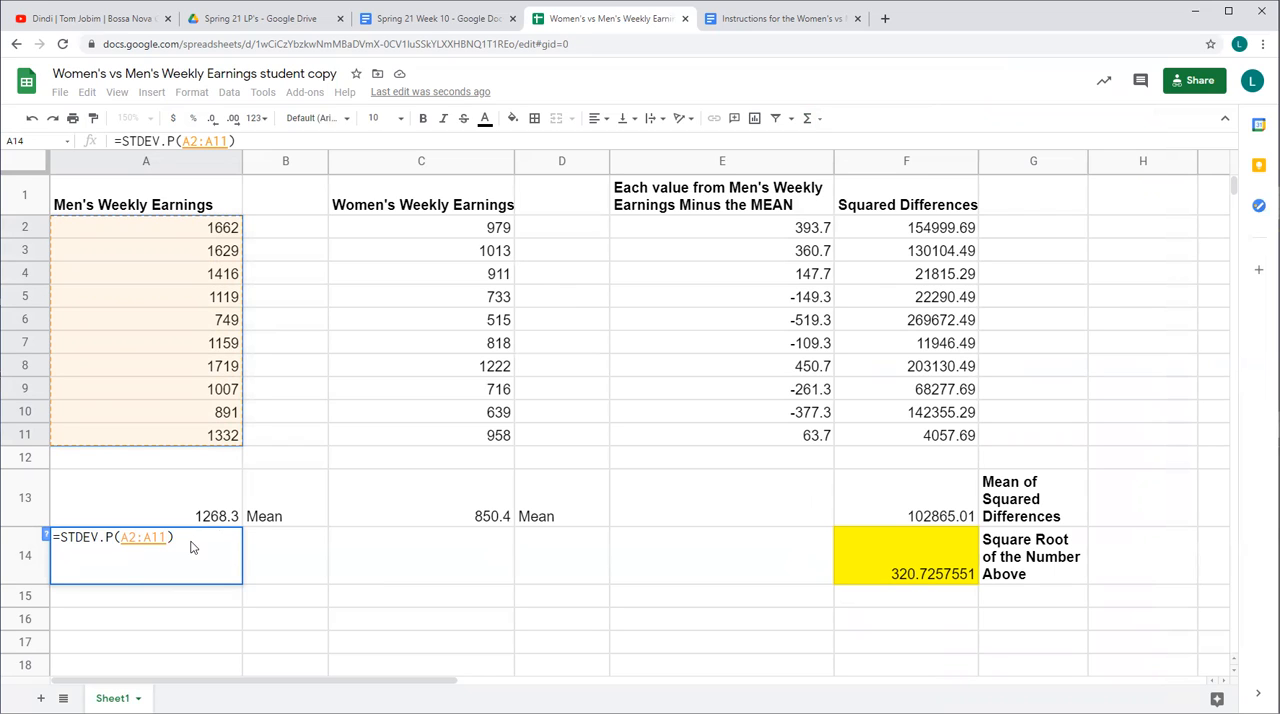
key("Return")
Compare the STDEV.P result in cell A14 with the square root in F14, then give A14 a yellow fill color
left_click(208, 570)
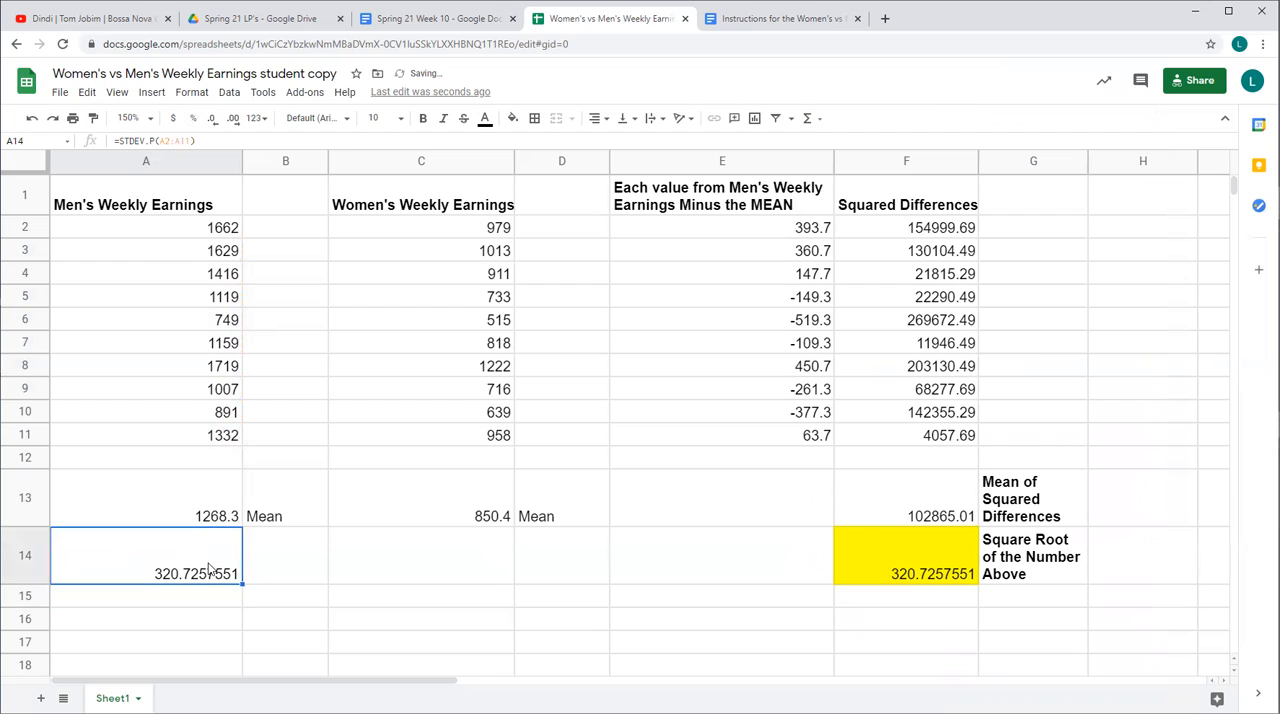
left_click(860, 568)
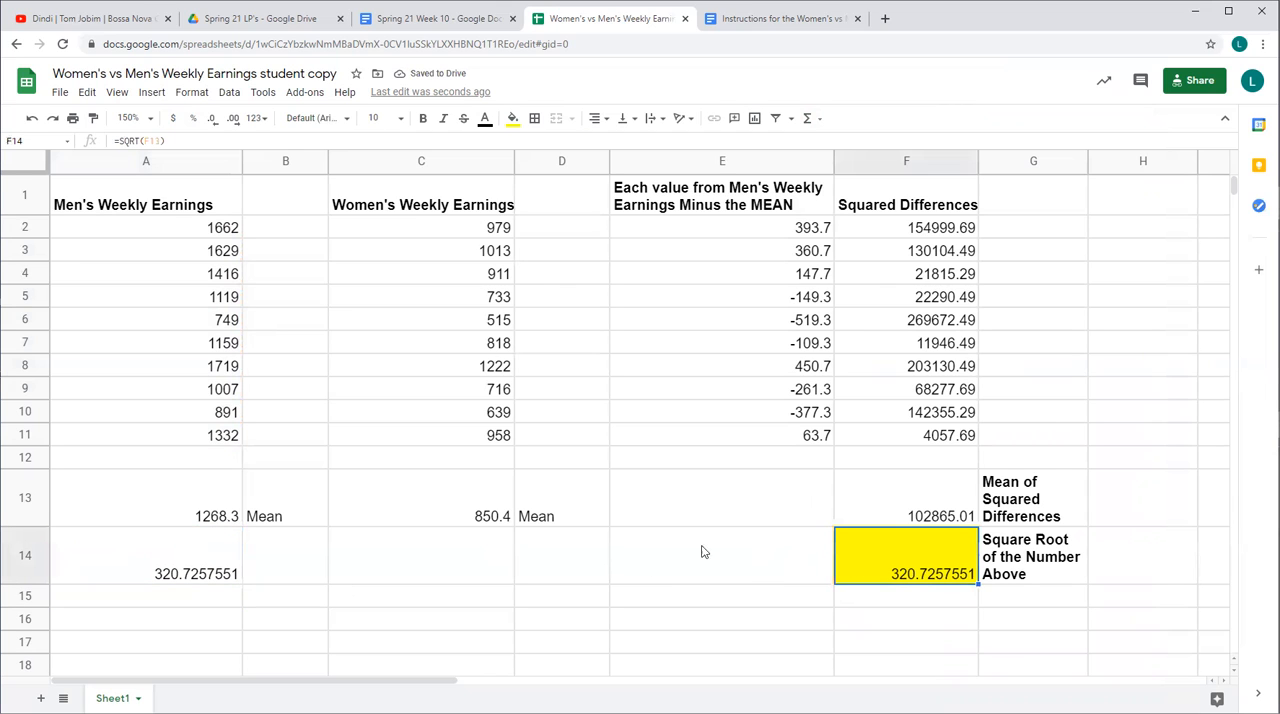
left_click(204, 556)
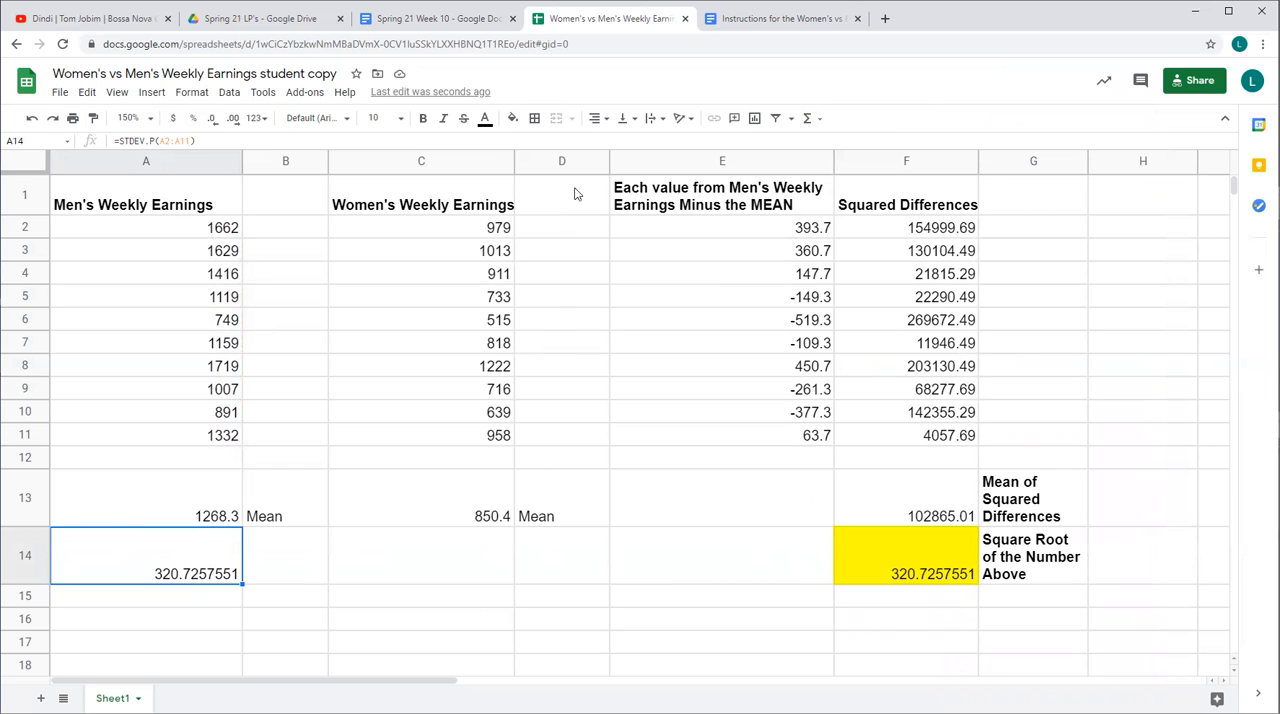
left_click(512, 118)
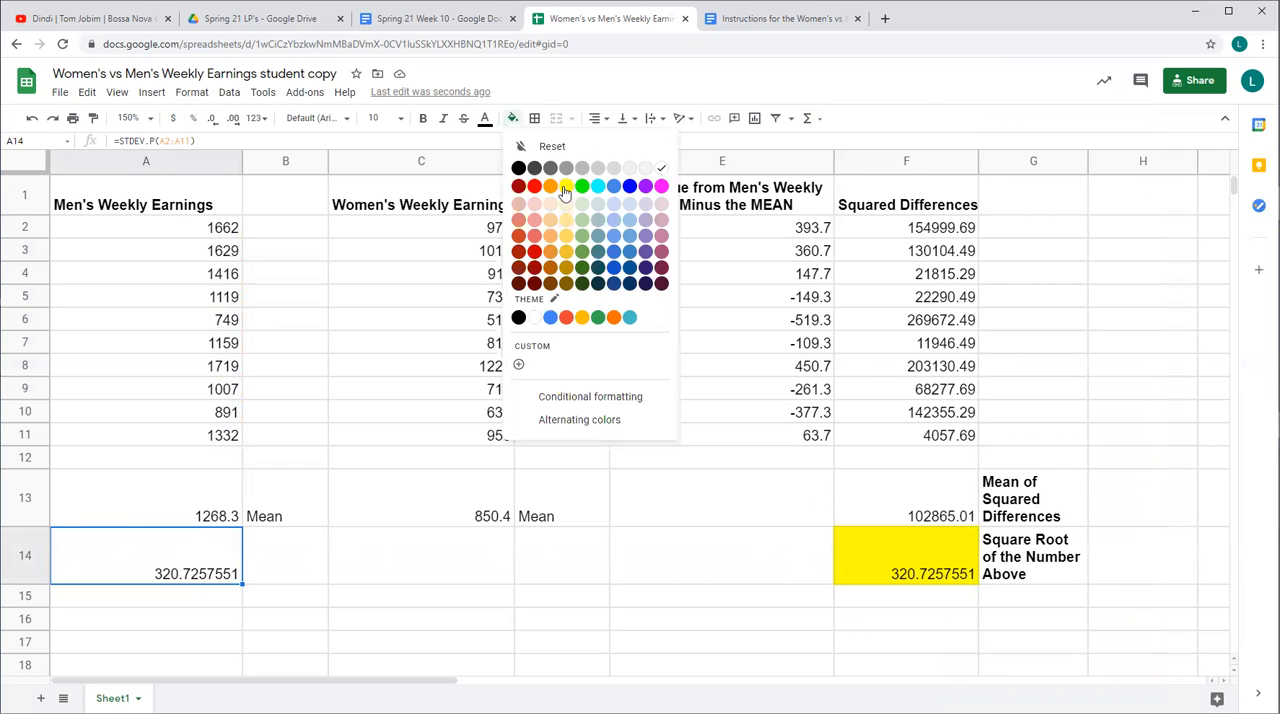
left_click(565, 192)
Label the men's standard deviation by entering "St Dev" in cell B14
left_click(270, 579)
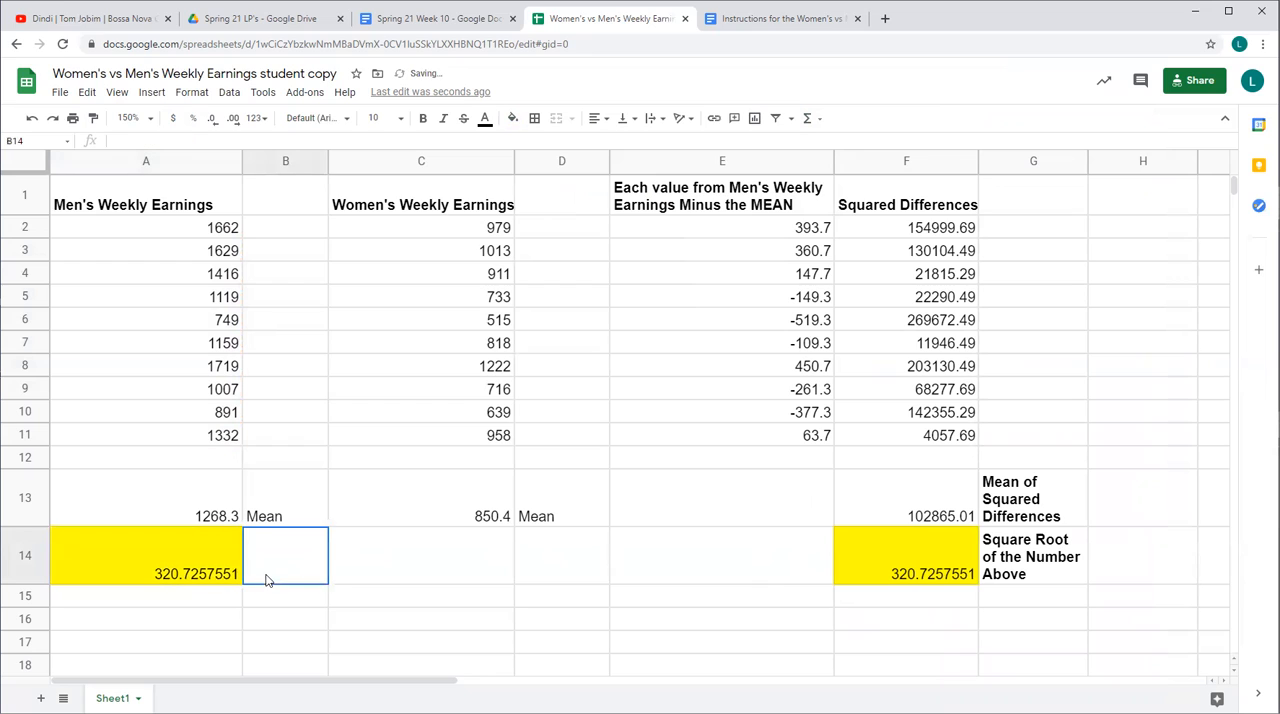
double_click(277, 563)
type("St De")
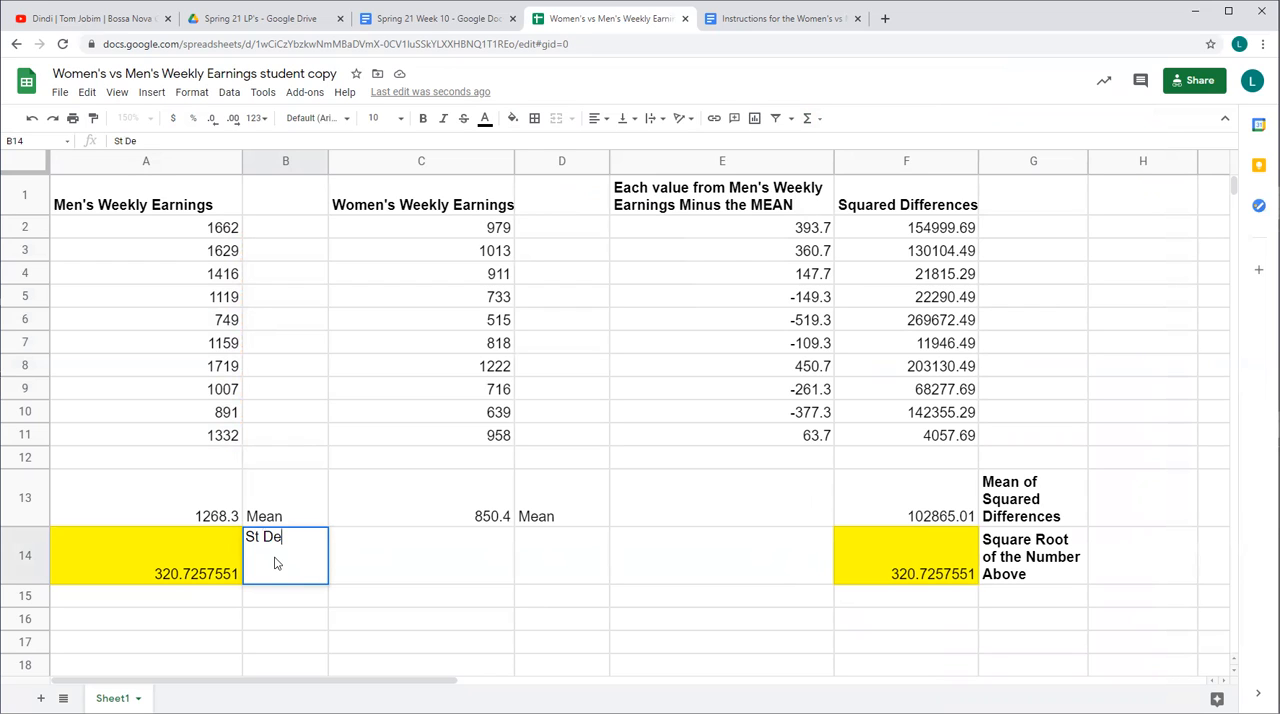
type("v")
Calculate the population standard deviation of women's weekly earnings in cell C14 with the Statistical function =STDEV.P(C2:C11)
left_click(420, 566)
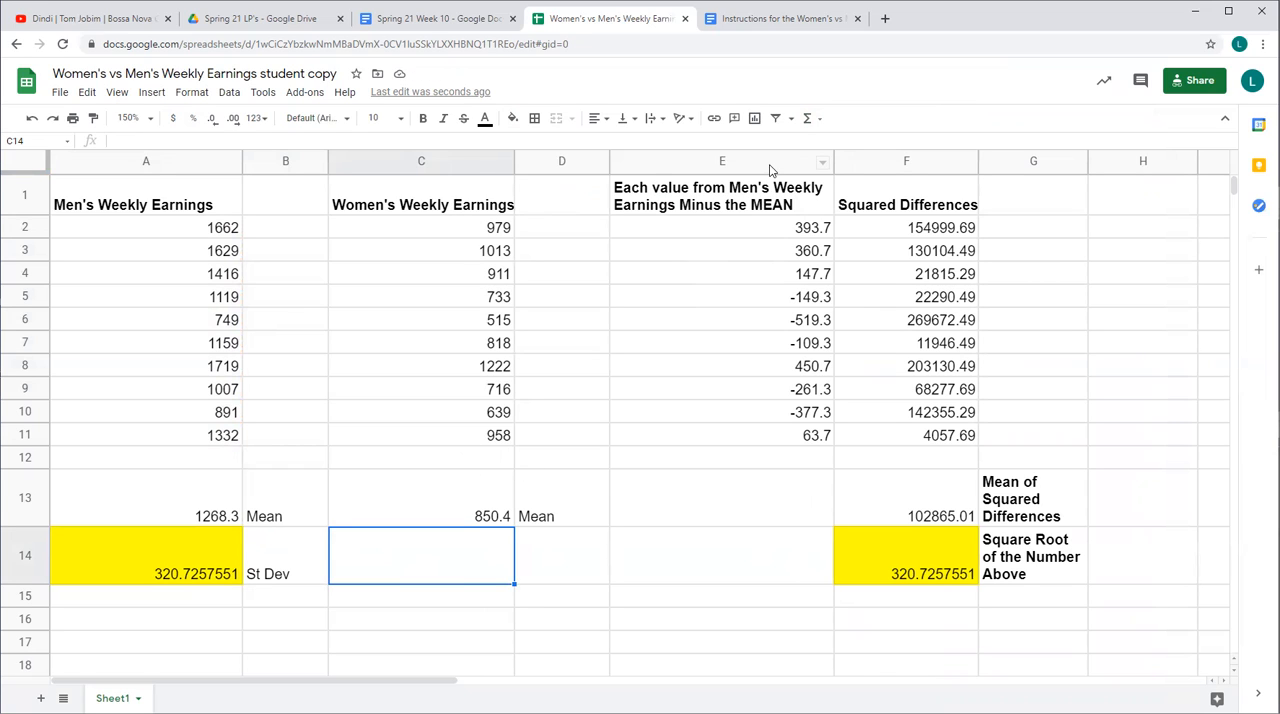
left_click(808, 119)
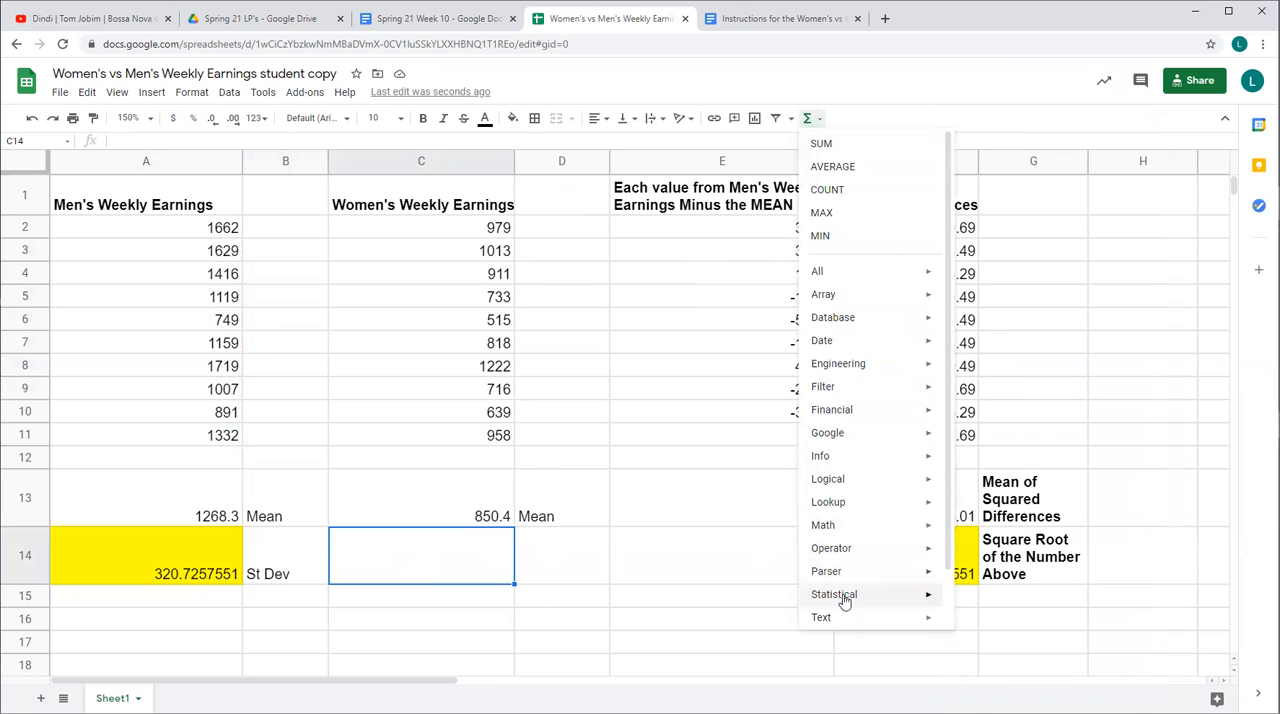
mouse_move(845, 601)
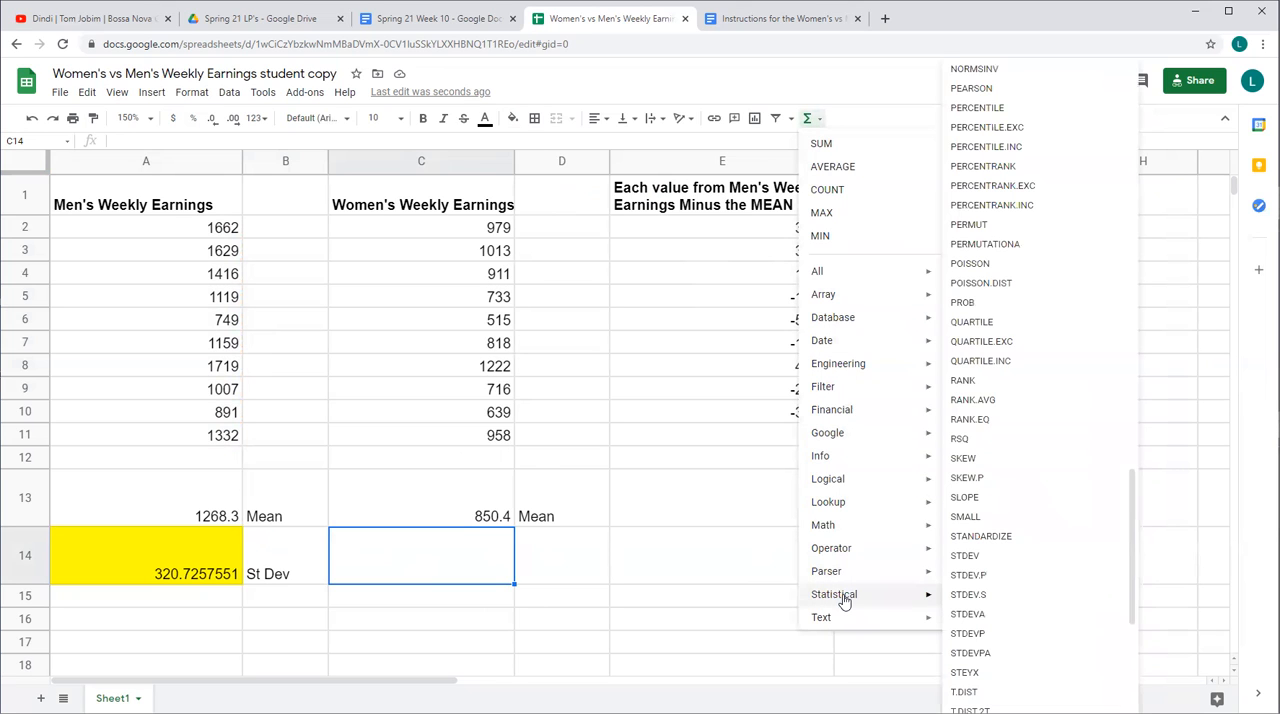
left_click(977, 578)
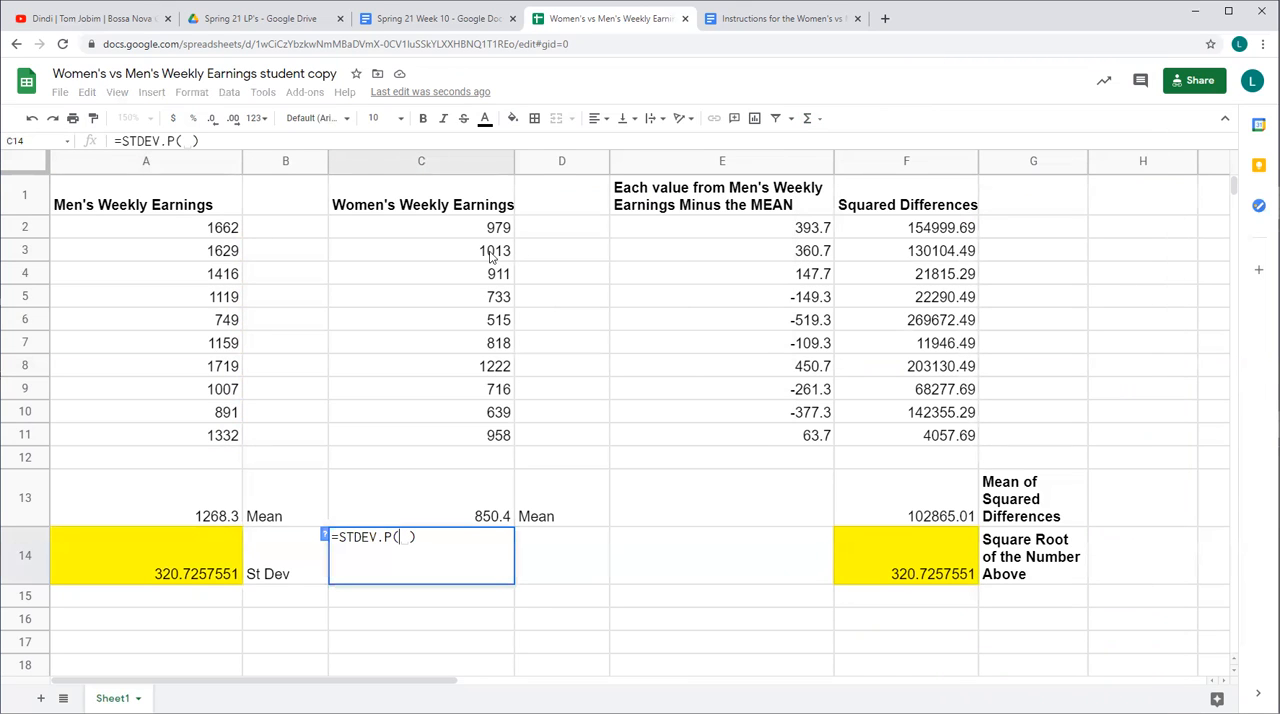
left_click_drag(476, 230, 479, 443)
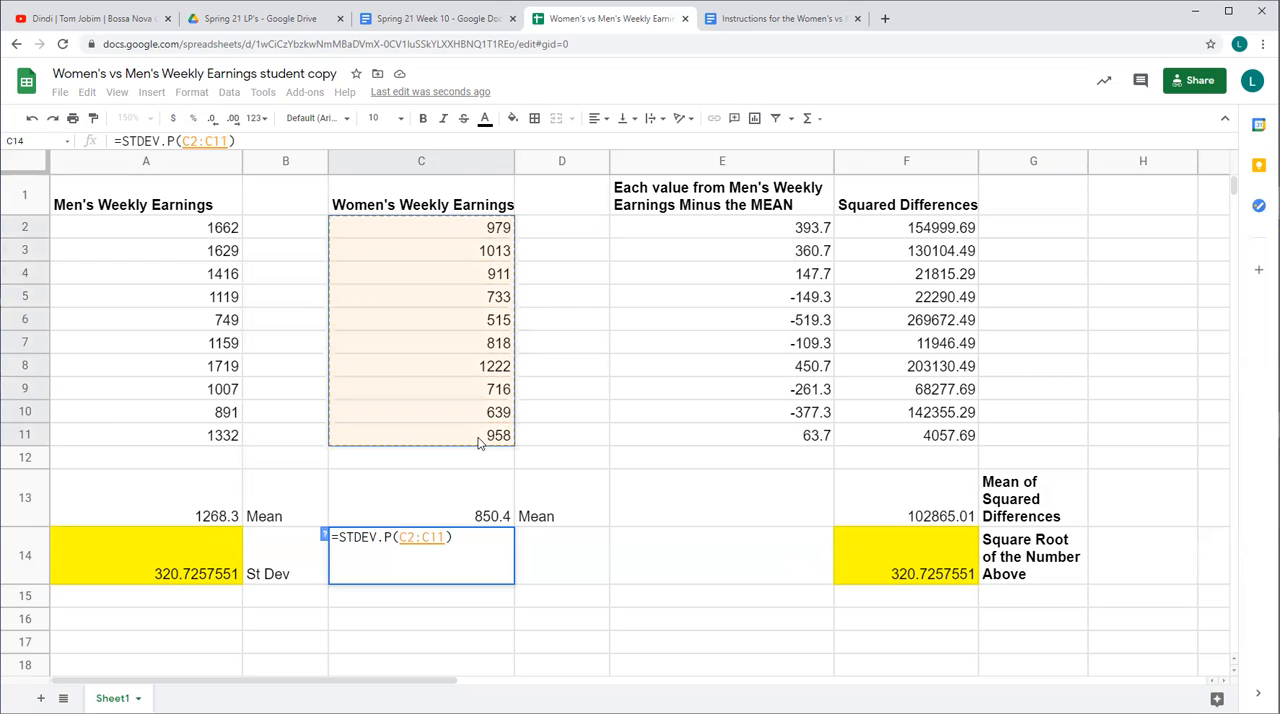
key("Return")
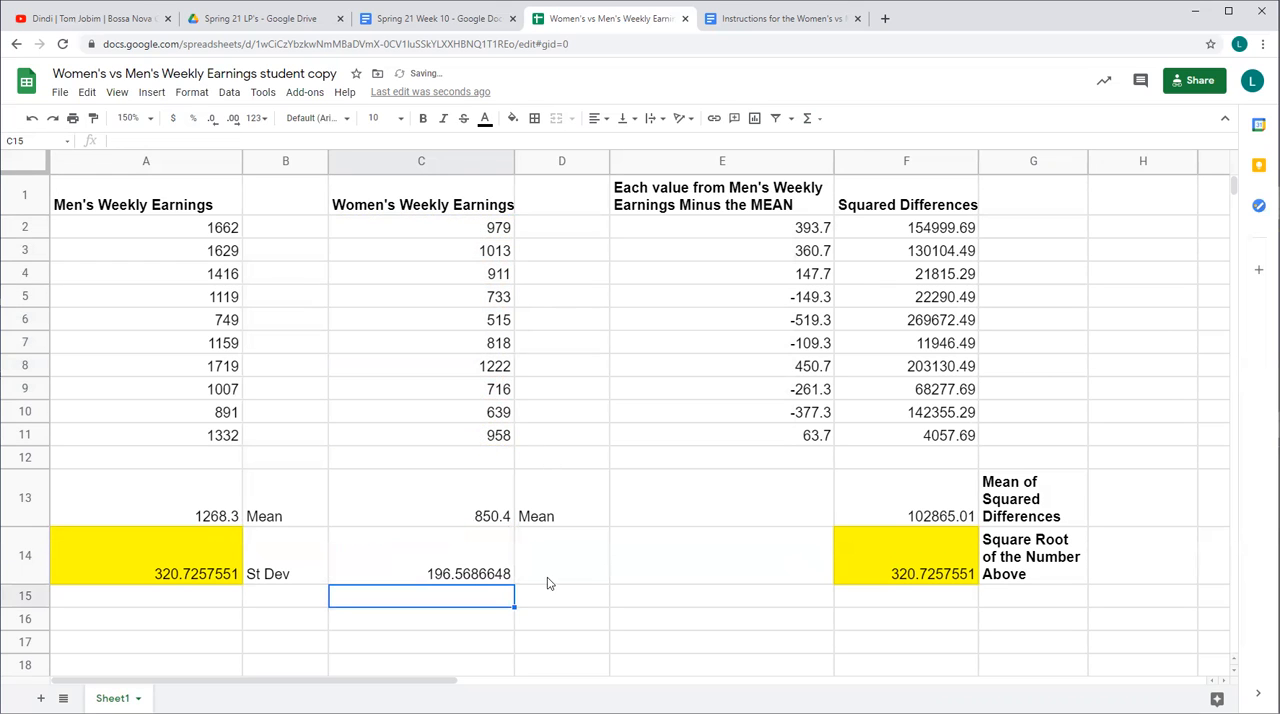
Highlight the women's standard deviation in cell C14 with a cyan fill color
left_click(547, 577)
left_click(480, 574)
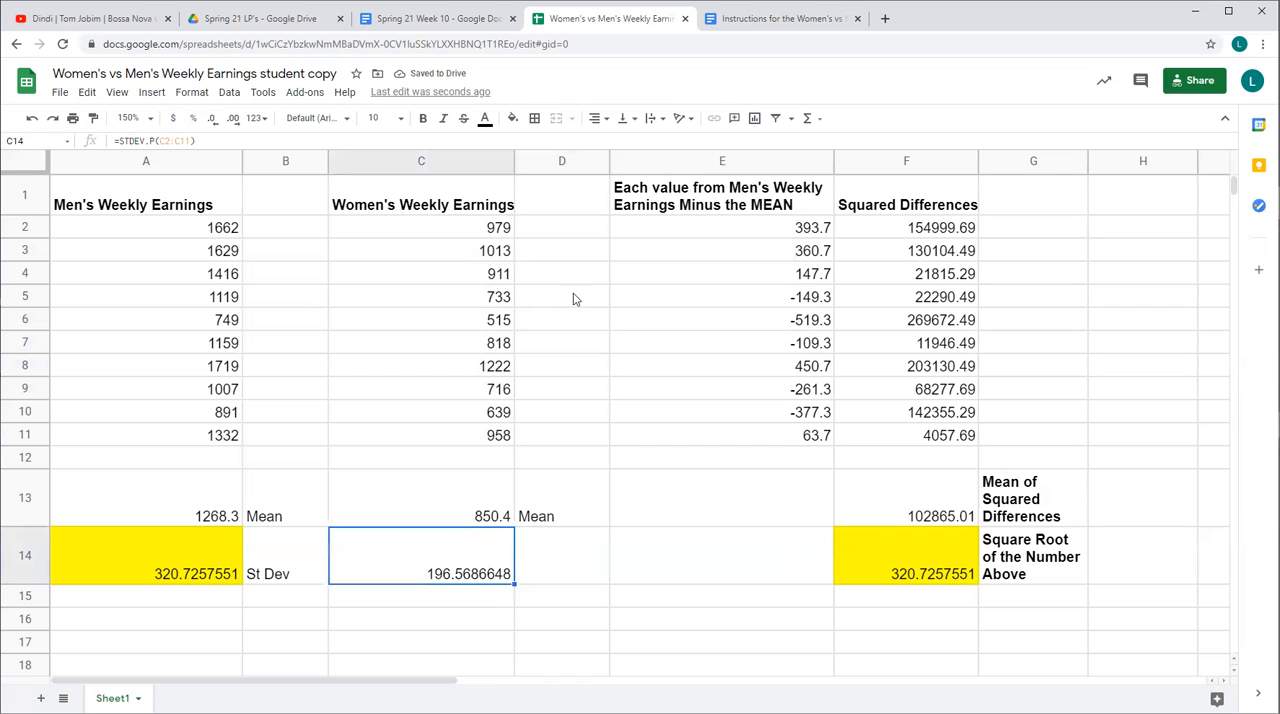
left_click(512, 119)
left_click(597, 186)
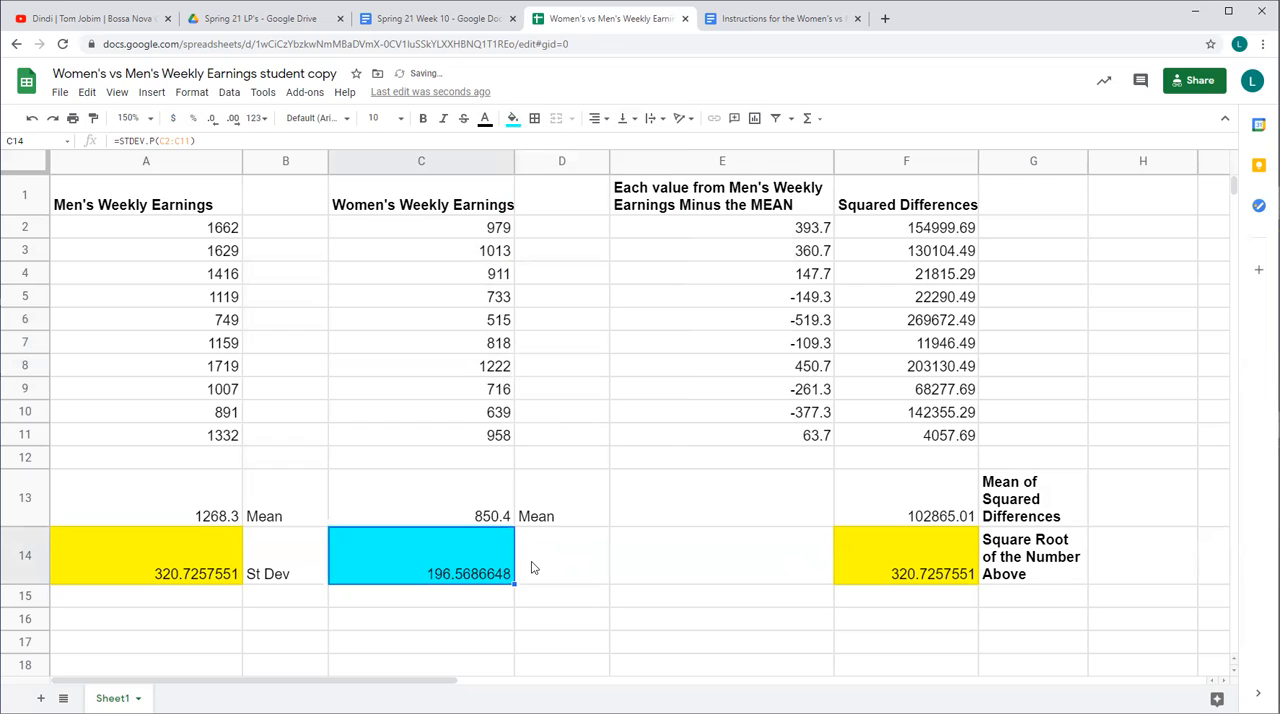
Label the women's standard deviation by entering "St Dev" in cell D14
left_click(532, 568)
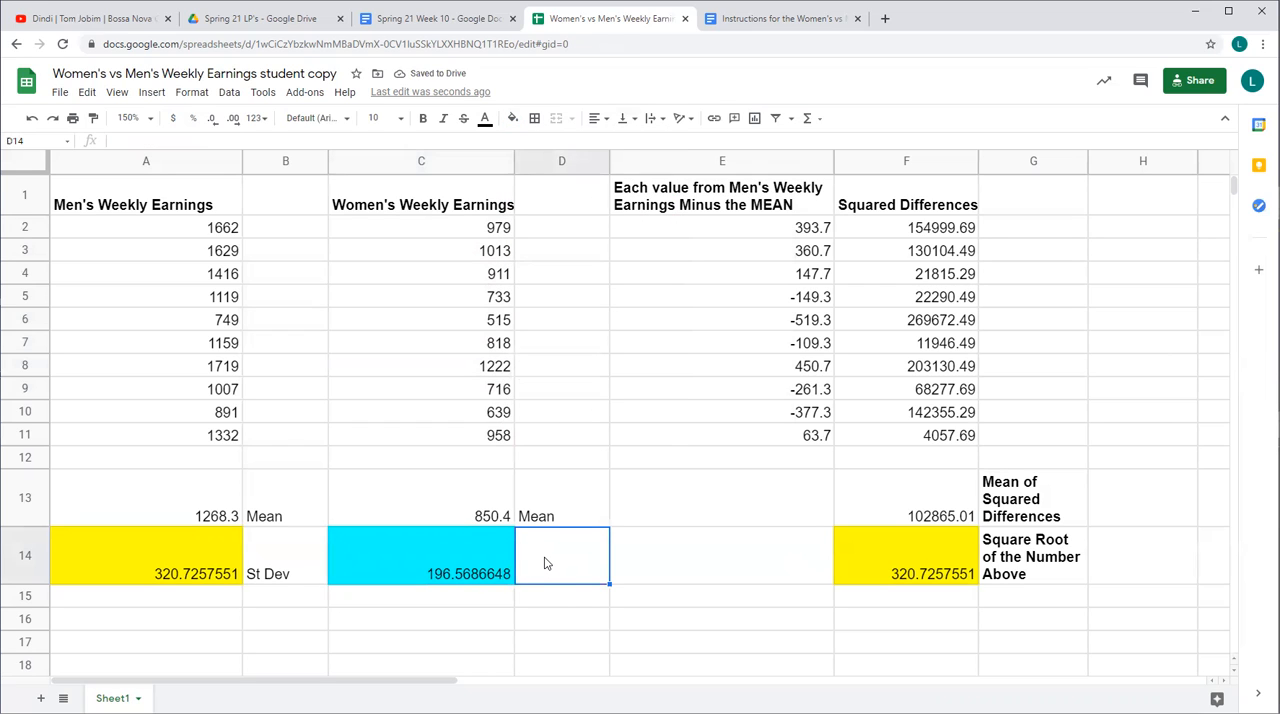
type("St Dev")
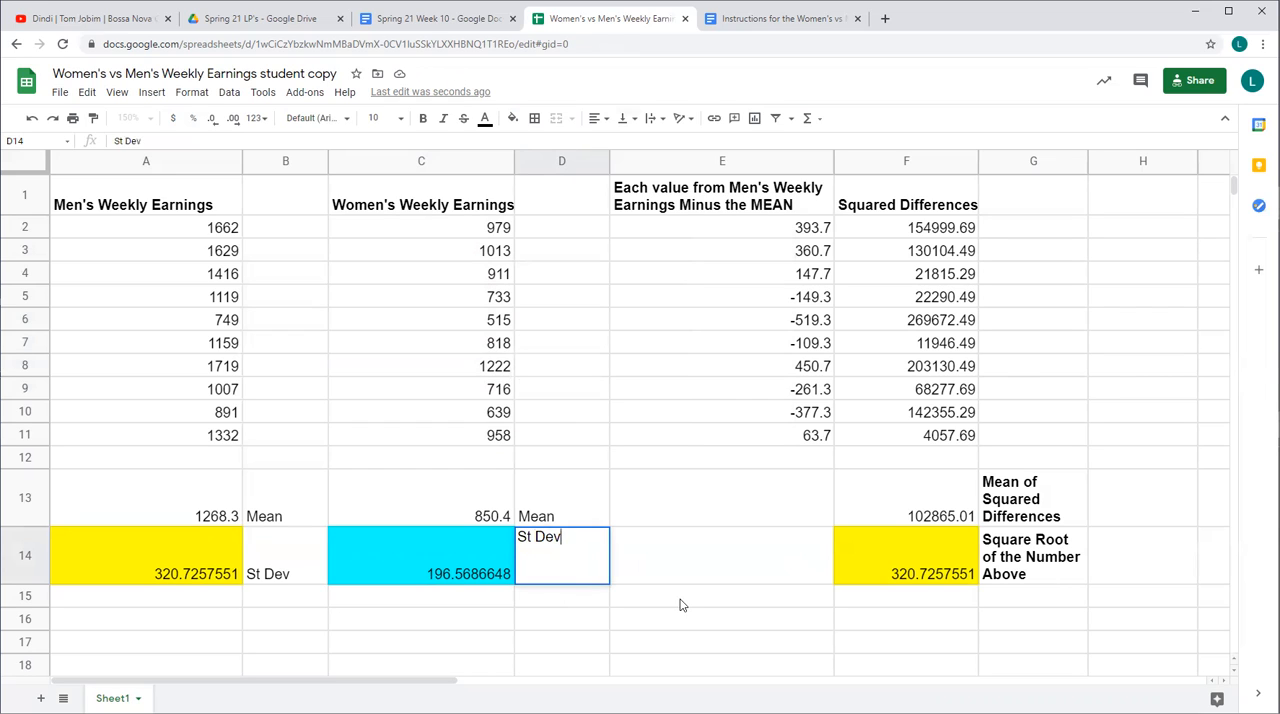
left_click(680, 605)
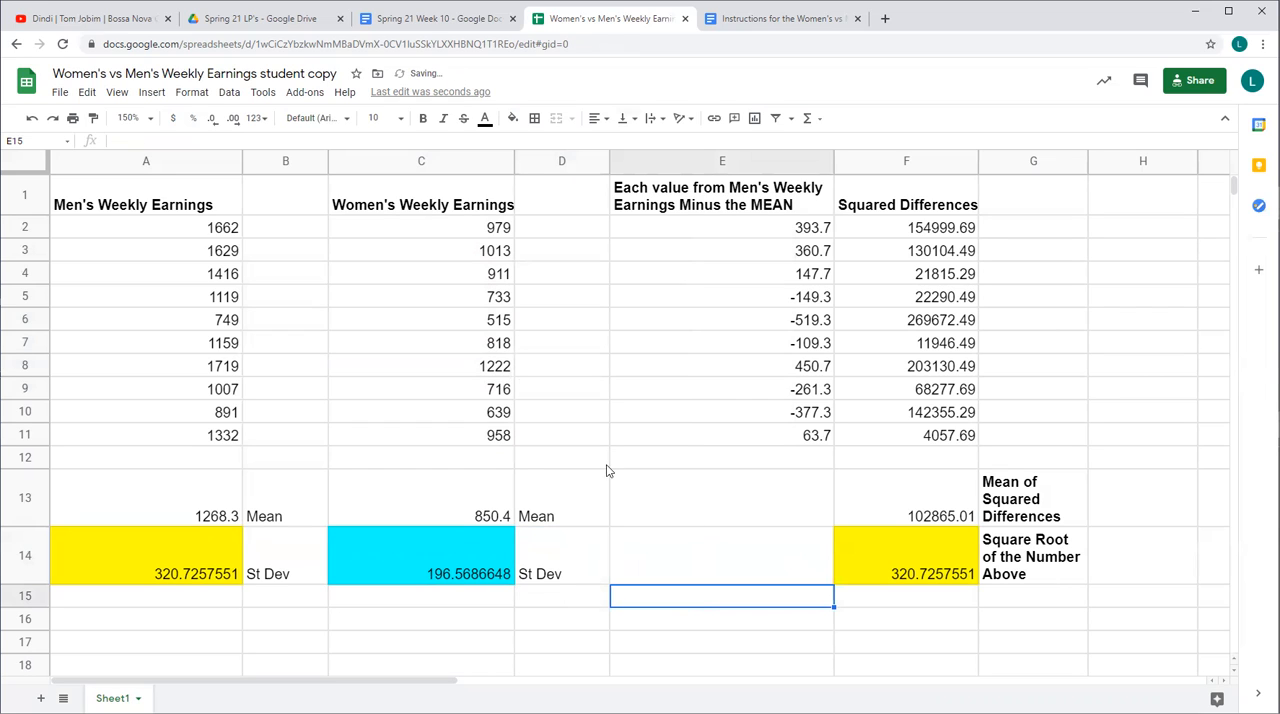